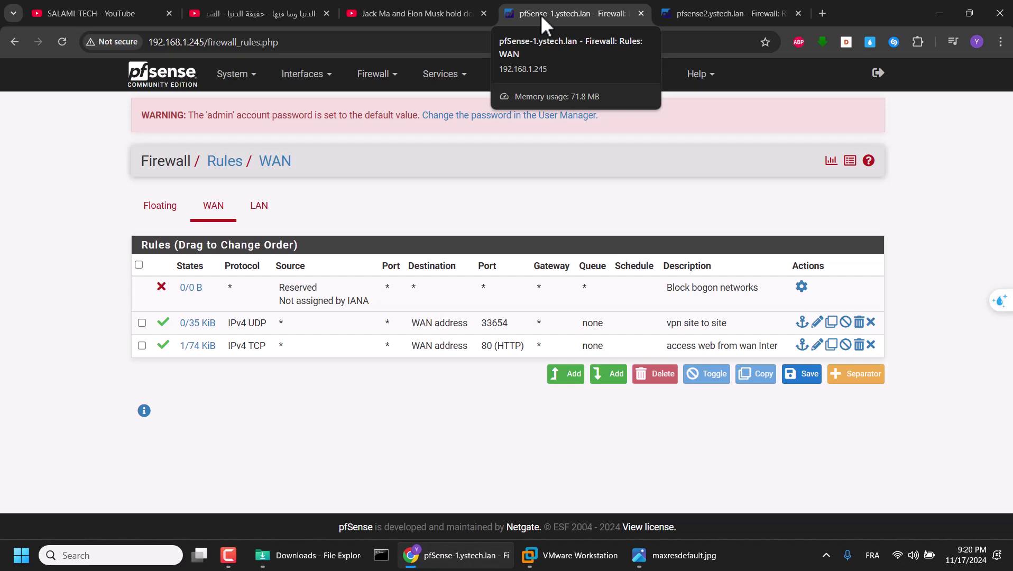
# Leave the WAN firewall rules without saving and start adding a new certificate authority.
pyautogui.click(238, 76)
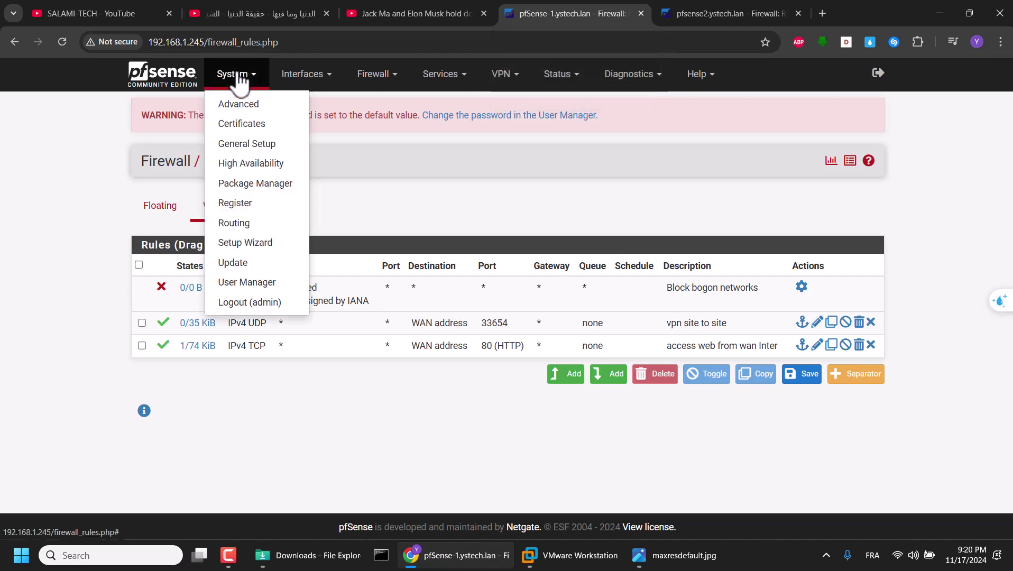
pyautogui.click(269, 124)
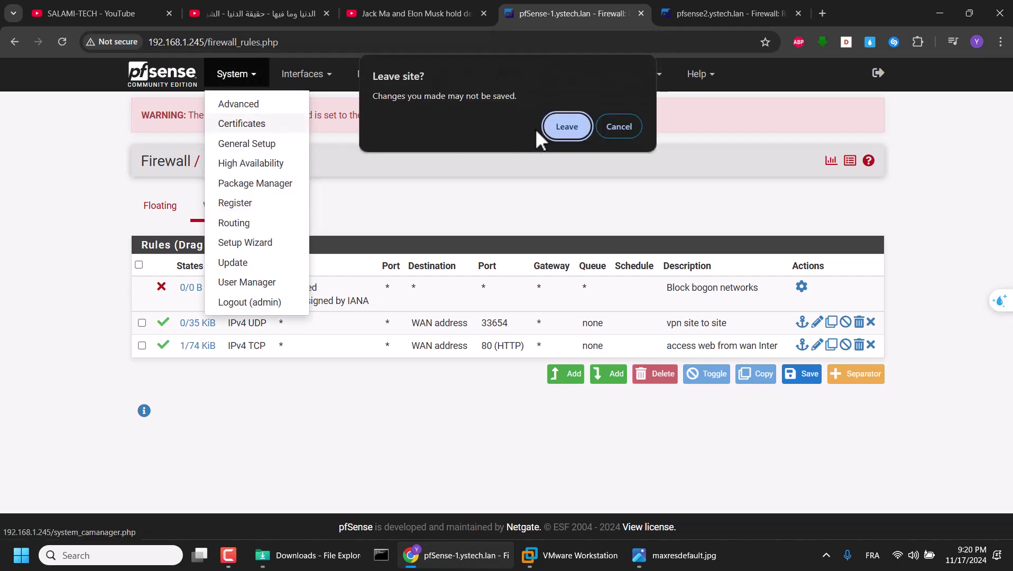
pyautogui.click(564, 127)
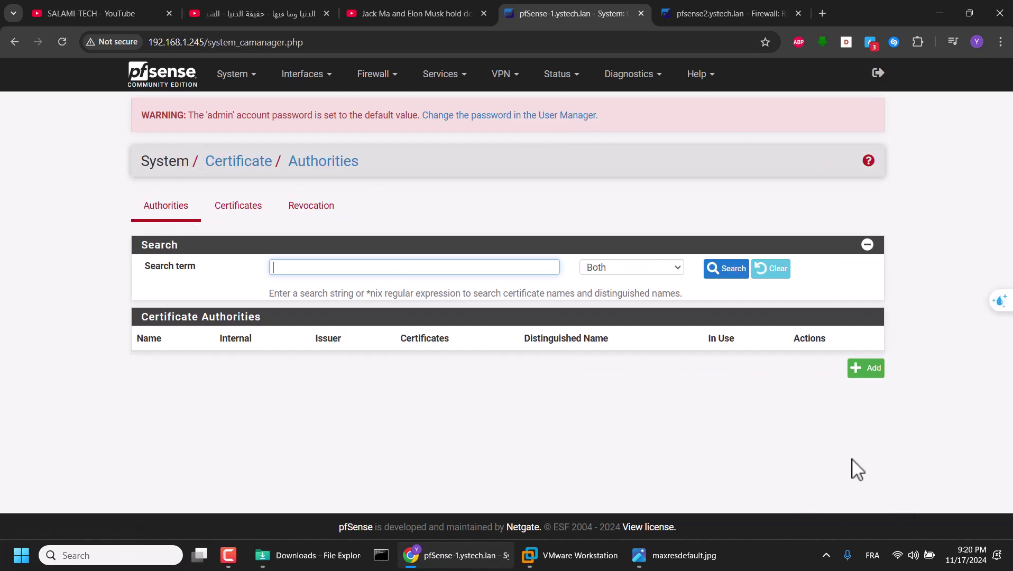
pyautogui.click(861, 373)
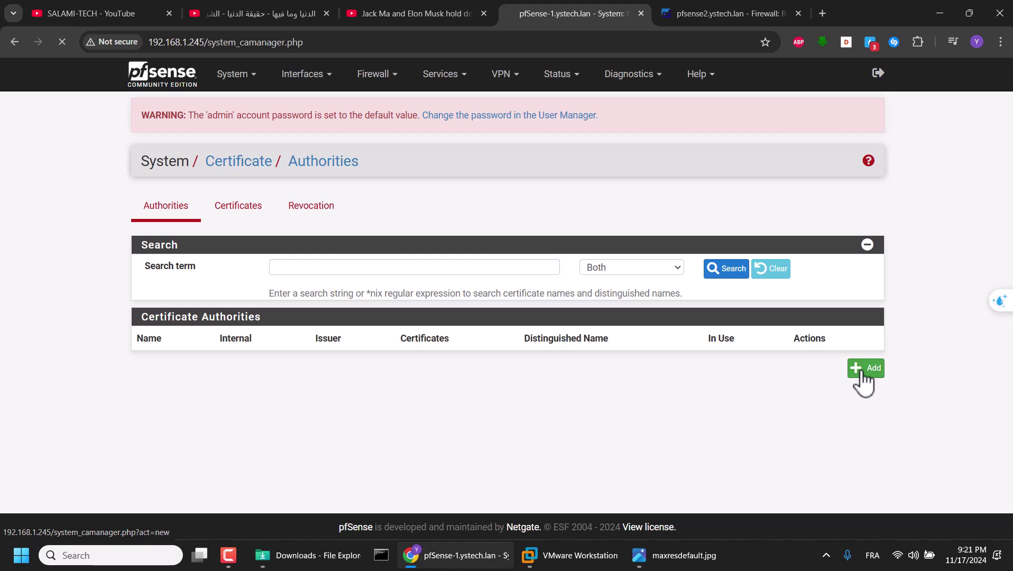
# Name the certificate authority HQ-CA, add it to the operating system trust store, and enable random serial numbers when signing.
pyautogui.click(275, 273)
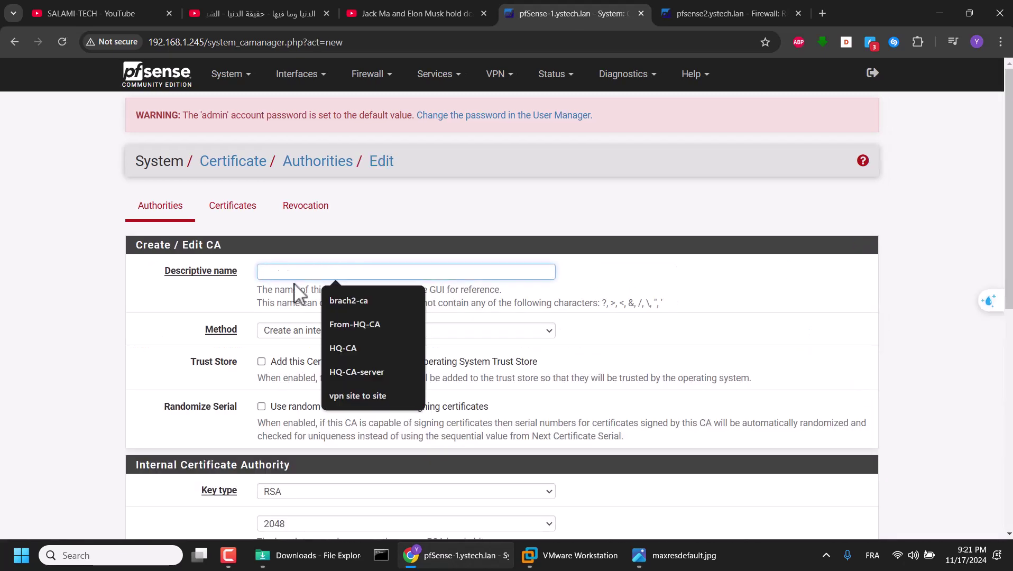
pyautogui.click(356, 348)
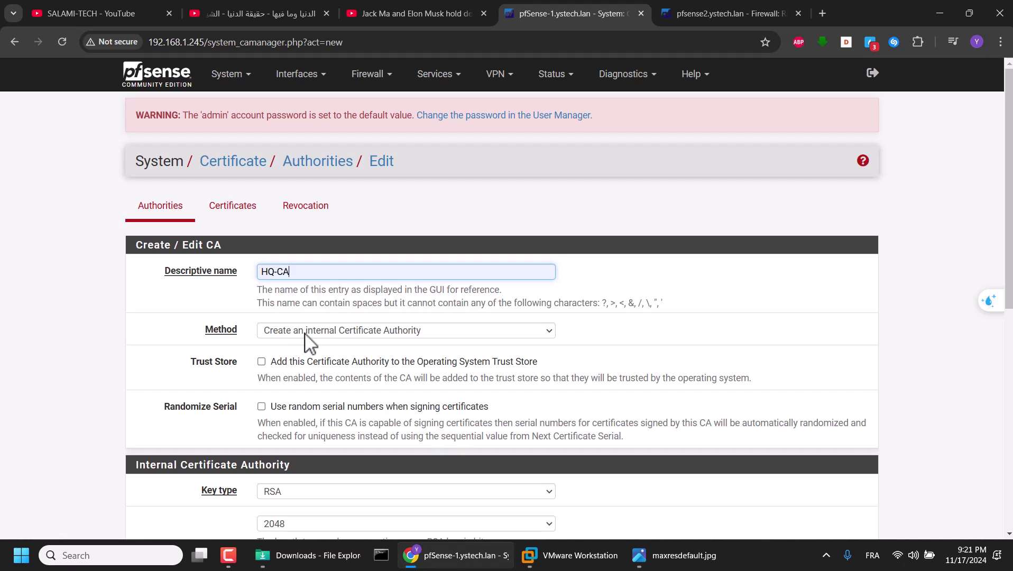
pyautogui.click(281, 362)
pyautogui.click(294, 408)
# Keep the 2048-bit RSA key length and set the authority's lifetime to 365 days and its common name to fw1.
pyautogui.scroll(-2, 295, 413)
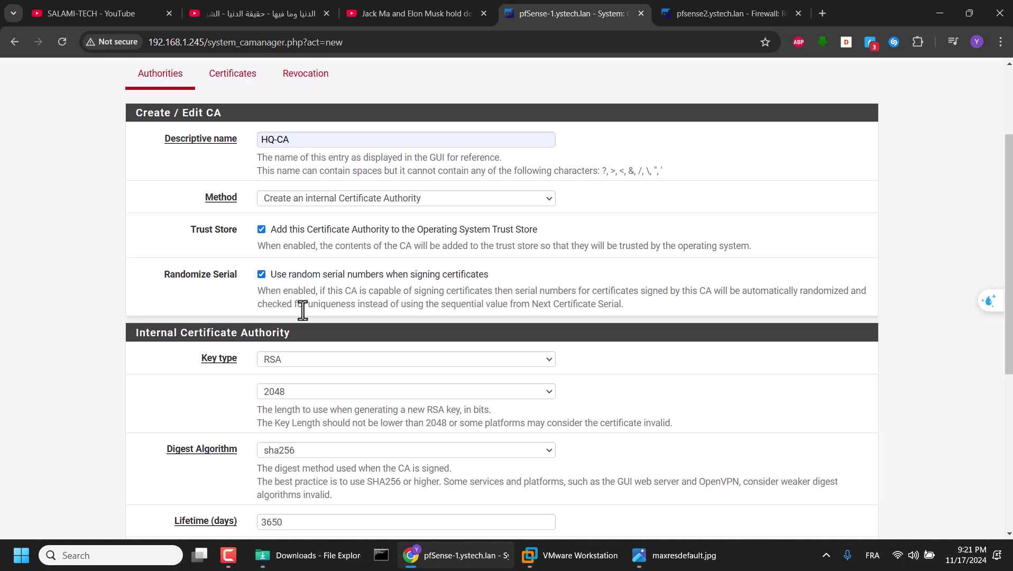
pyautogui.scroll(-2, 288, 296)
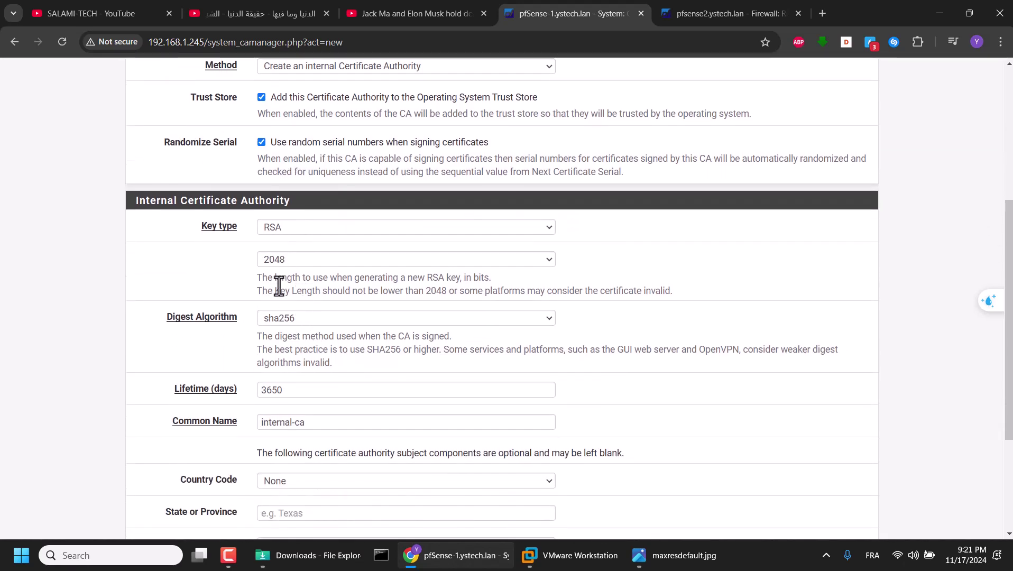
pyautogui.click(295, 265)
pyautogui.click(295, 265)
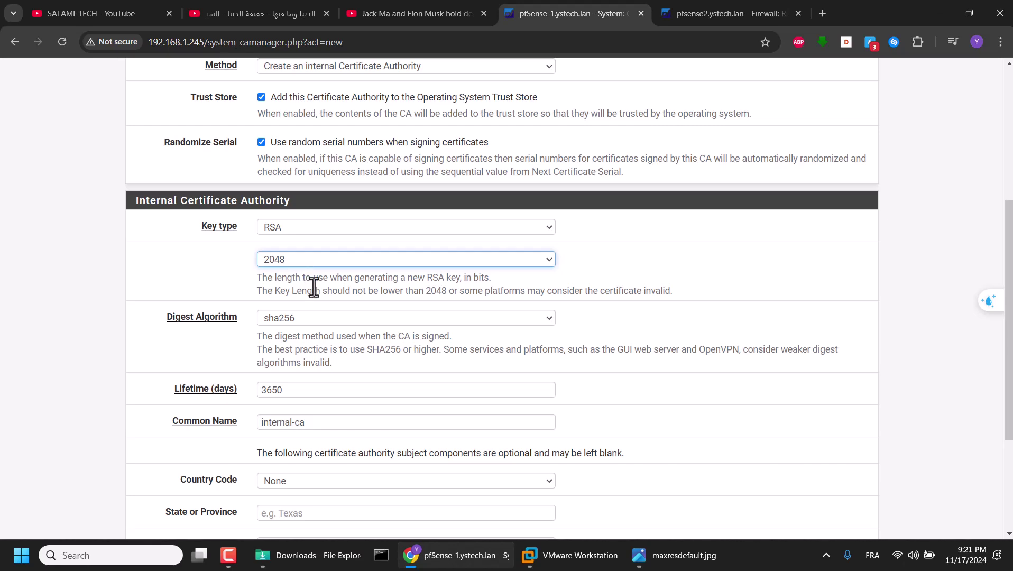
pyautogui.scroll(-1, 275, 315)
pyautogui.scroll(-2, 275, 317)
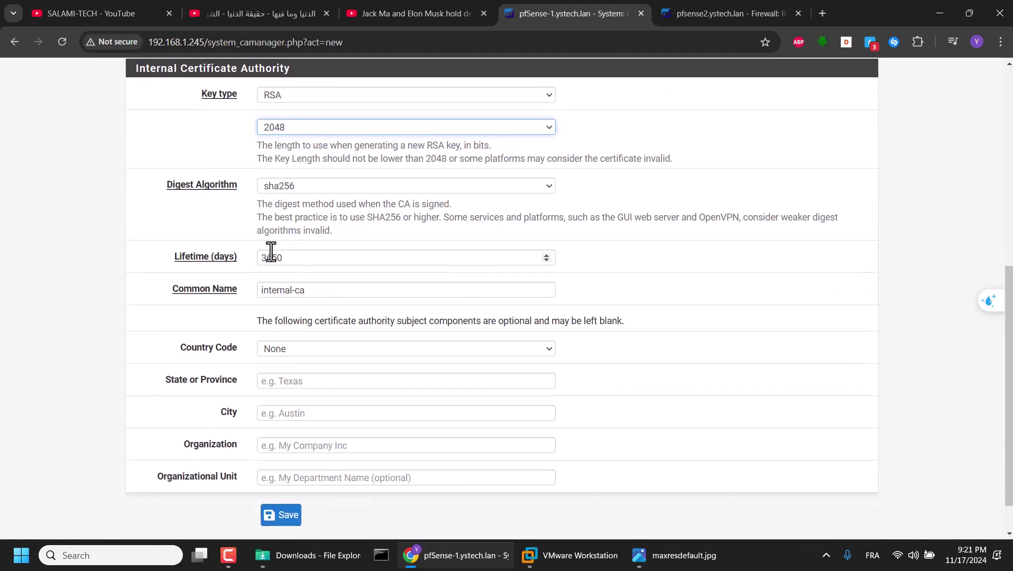
pyautogui.click(303, 257)
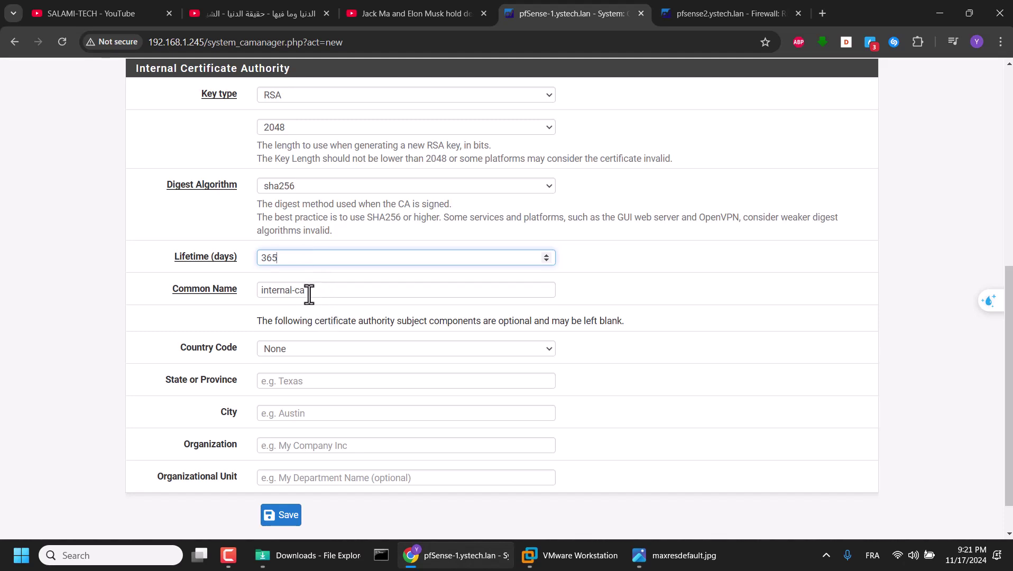
pyautogui.press('Tab')
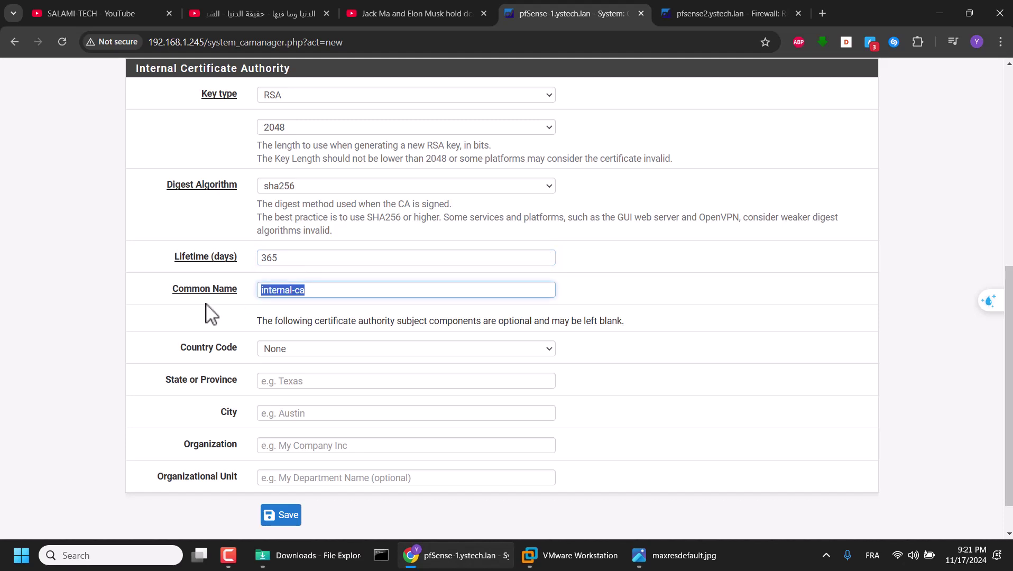
pyautogui.write('fw1')
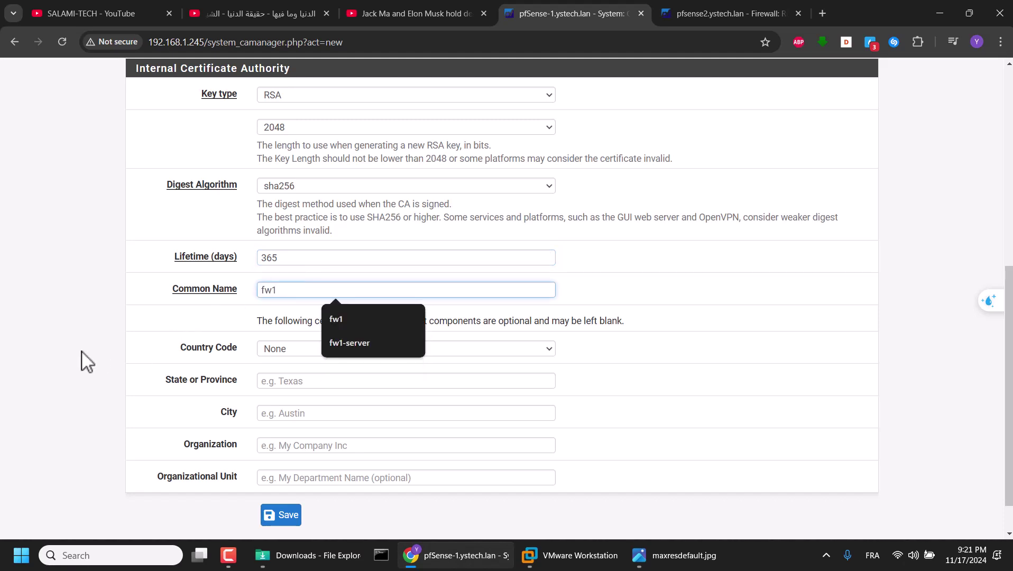
pyautogui.click(172, 350)
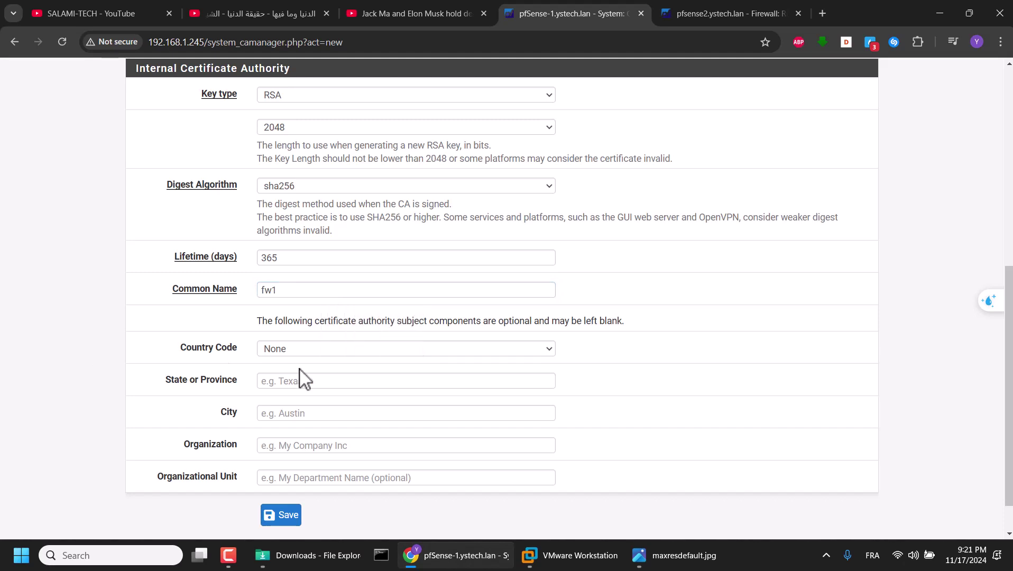
# Set the authority's country code to MA, leave the state or province blank, and save the certificate authority.
pyautogui.click(296, 351)
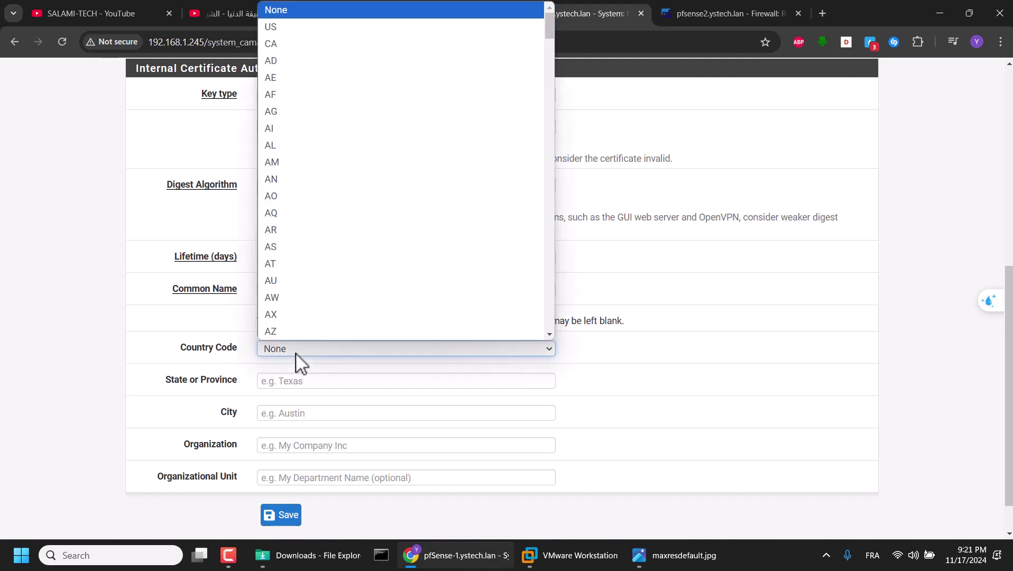
pyautogui.press('m')
pyautogui.press('Return')
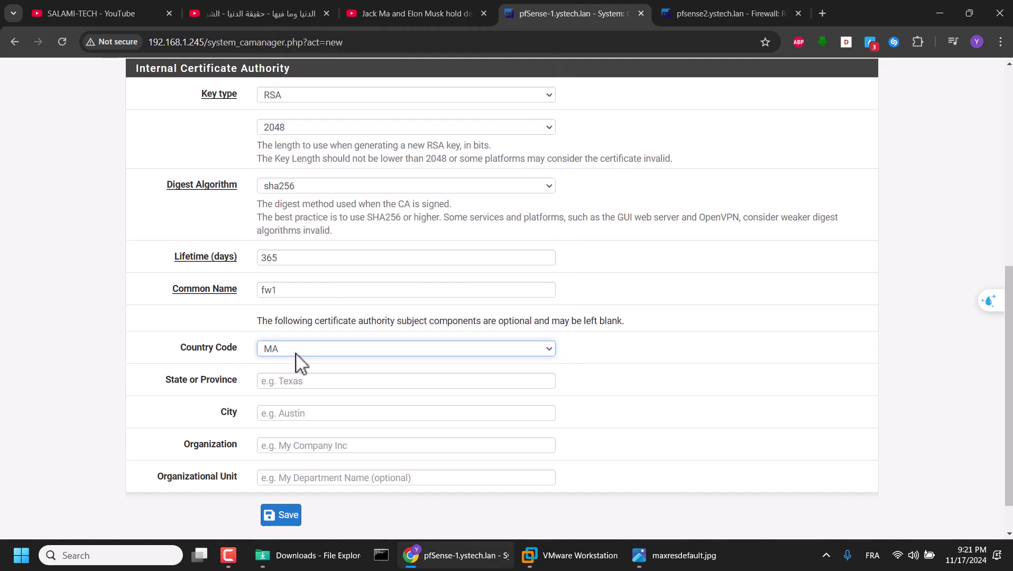
pyautogui.click(295, 381)
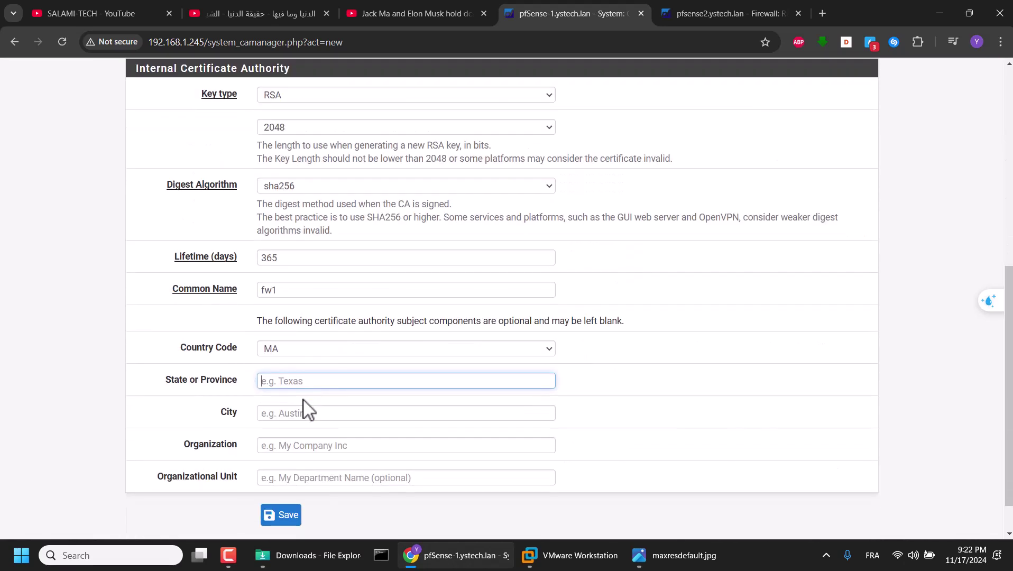
pyautogui.scroll(4, 301, 409)
pyautogui.scroll(-4, 301, 402)
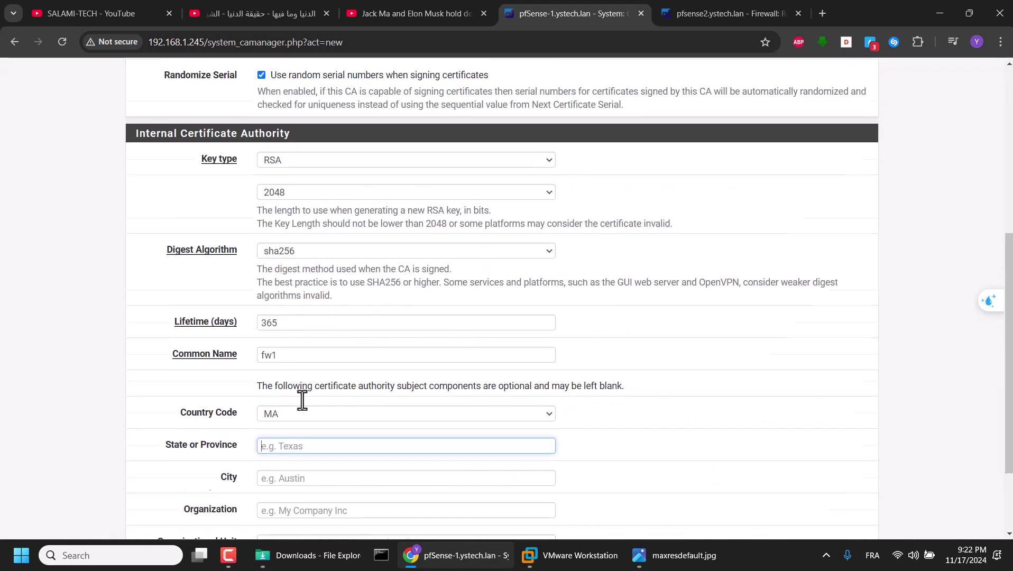
pyautogui.click(281, 469)
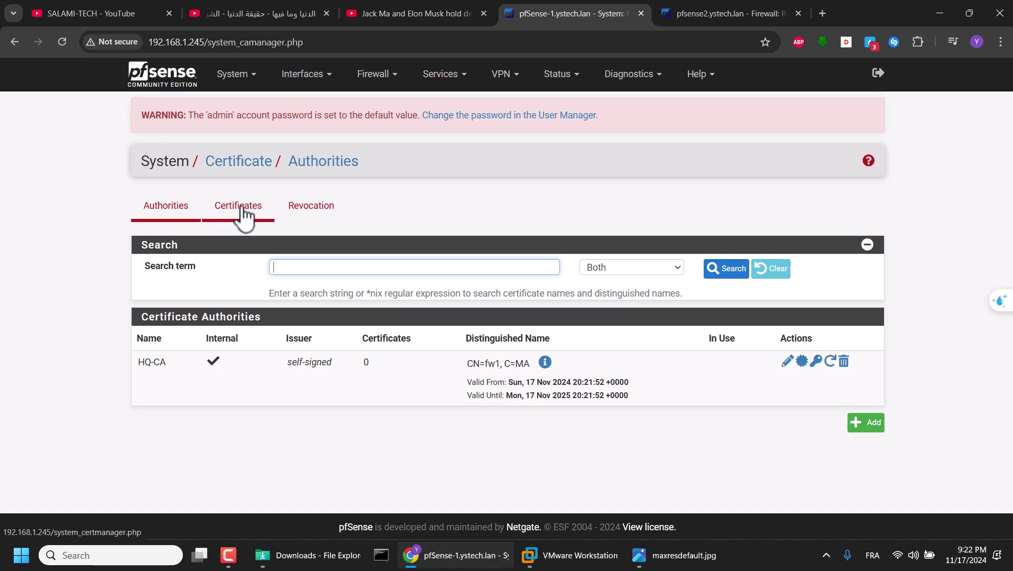
# Start a new internal certificate and give it the descriptive name HQ-CA-server.
pyautogui.moveTo(136, 364); pyautogui.dragTo(166, 363)
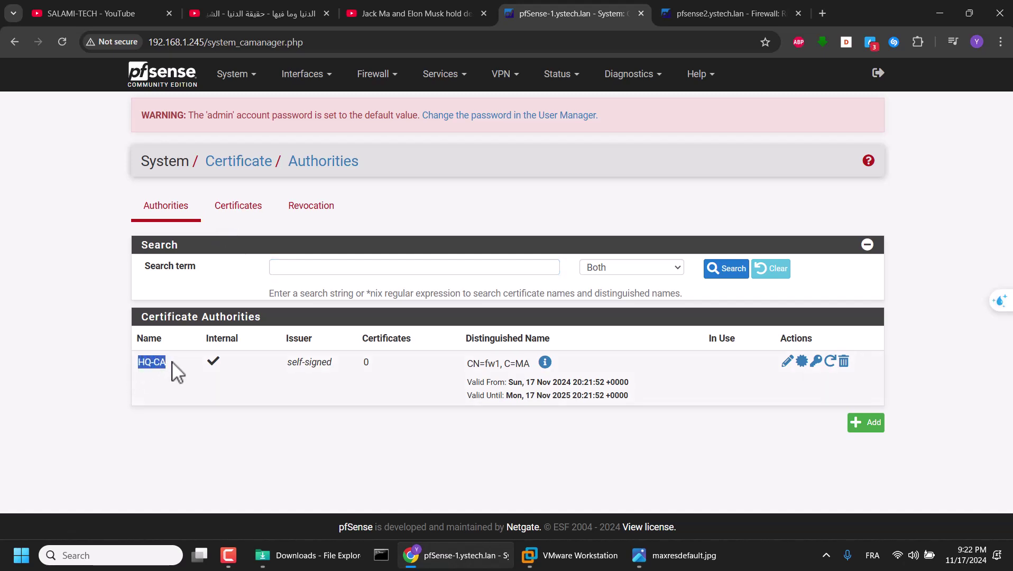
pyautogui.click(252, 225)
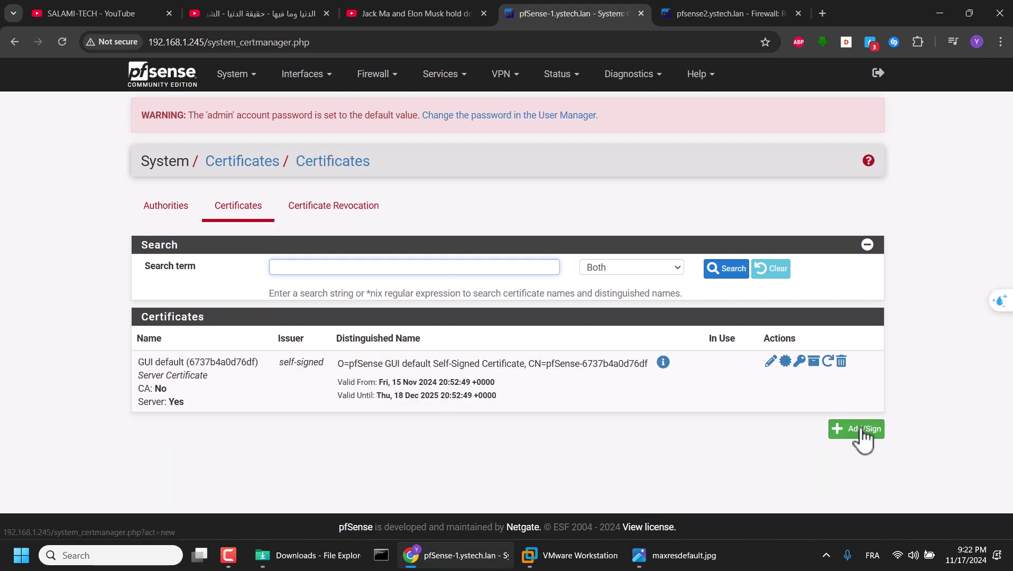
pyautogui.click(859, 431)
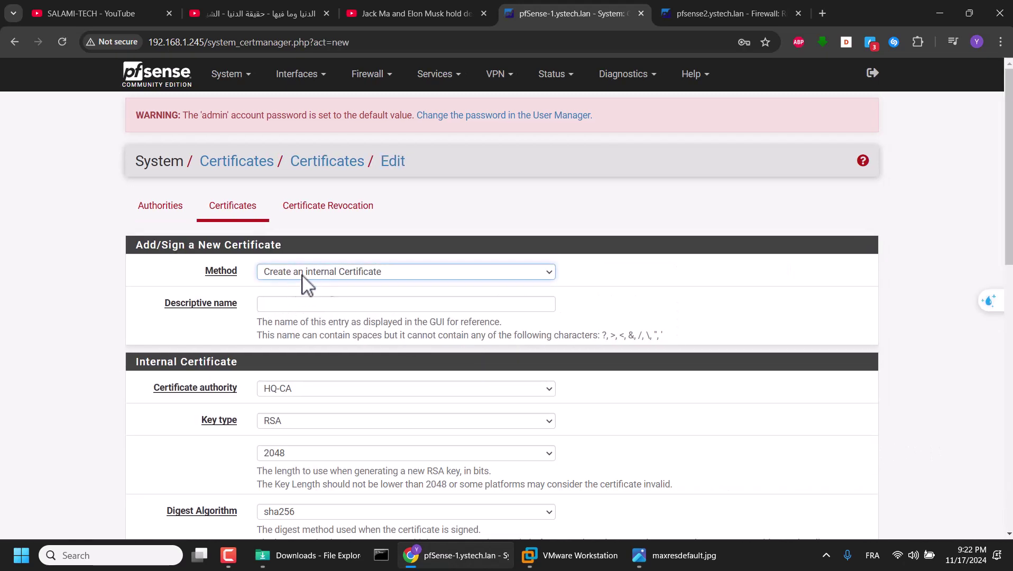
pyautogui.click(294, 306)
pyautogui.click(332, 331)
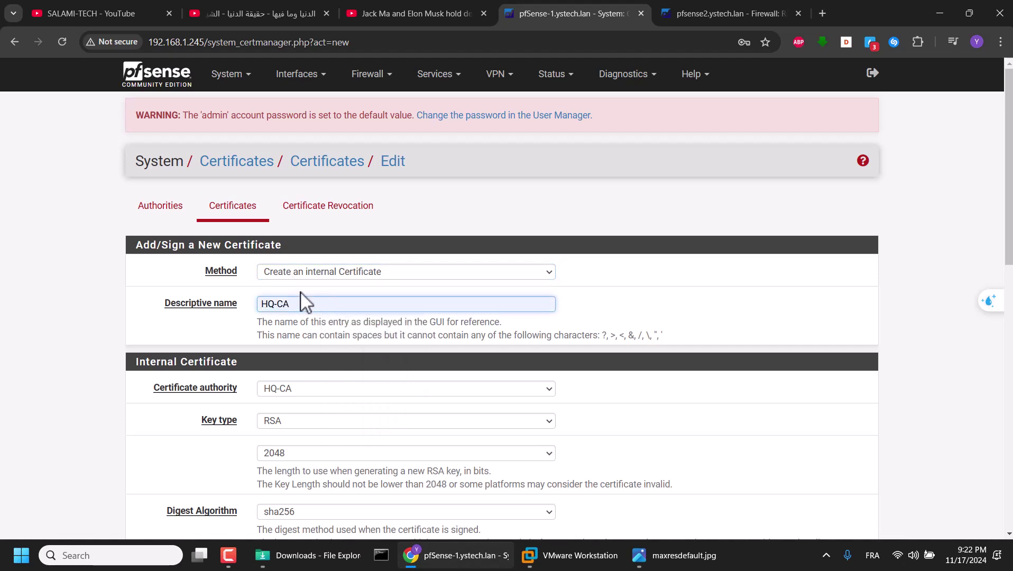
pyautogui.write('-')
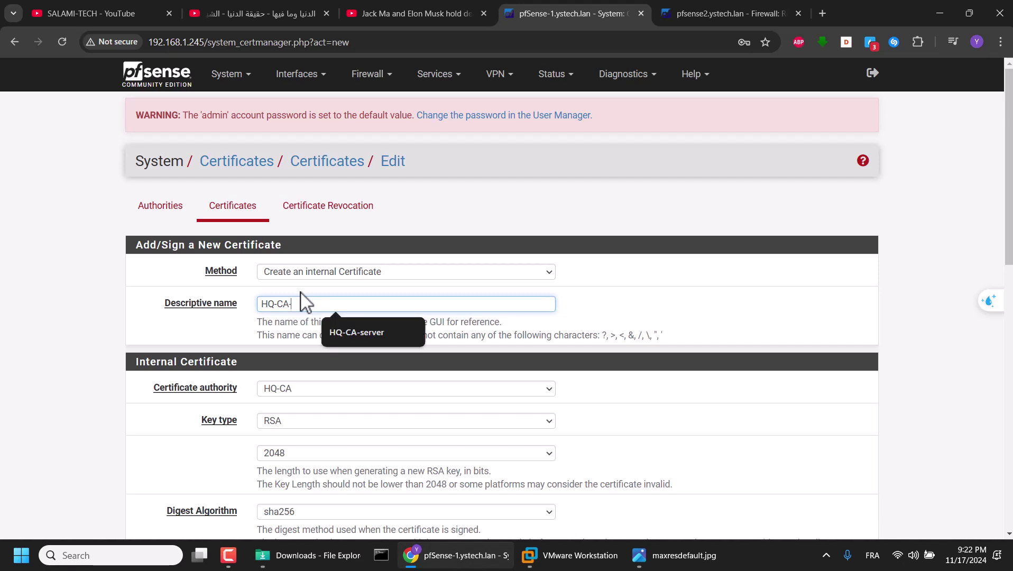
pyautogui.press('Down')
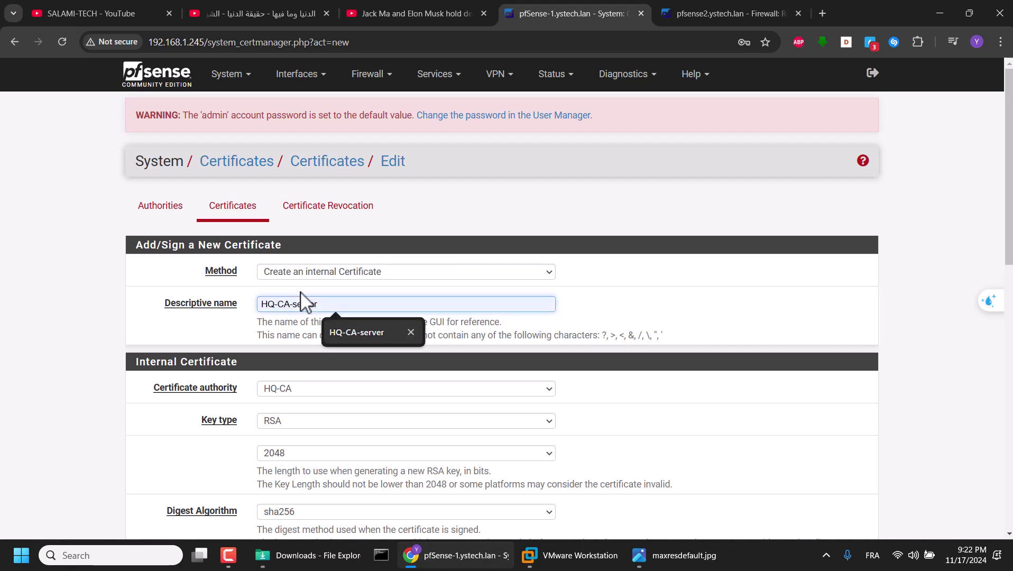
pyautogui.press('Return')
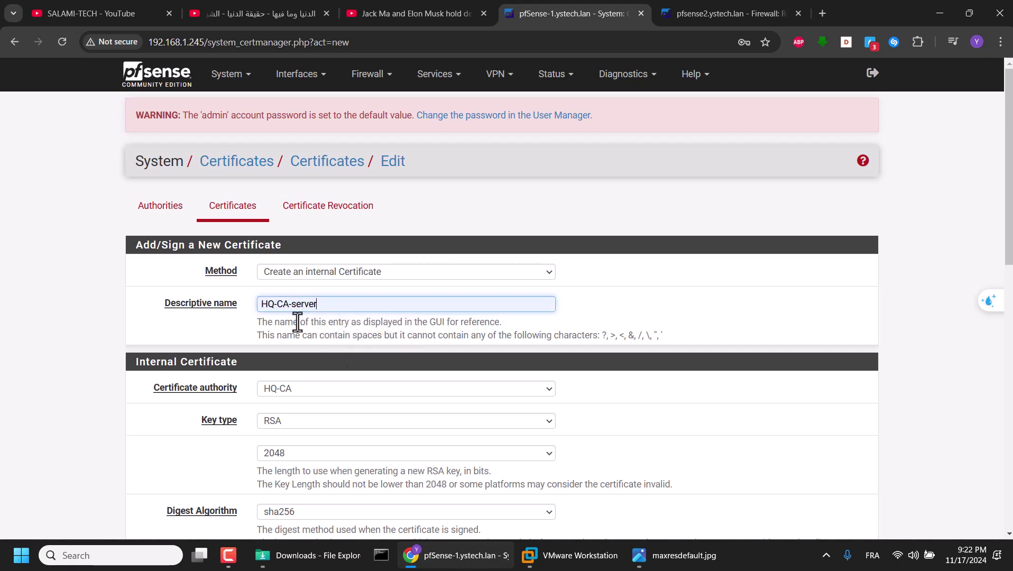
# Select HQ-CA as the certificate authority for the new certificate.
pyautogui.scroll(-3, 333, 314)
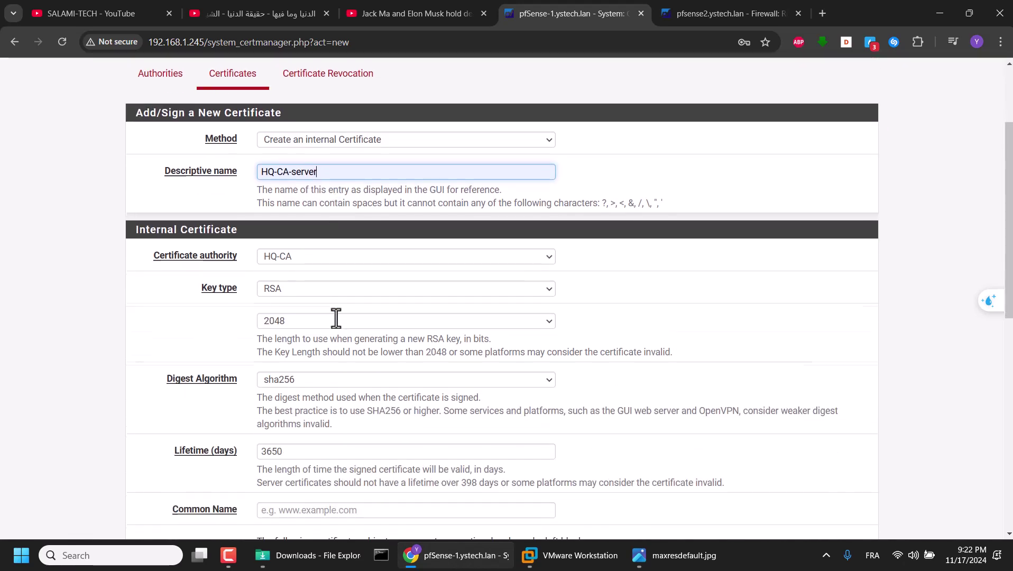
pyautogui.scroll(1, 253, 137)
pyautogui.scroll(2, 252, 137)
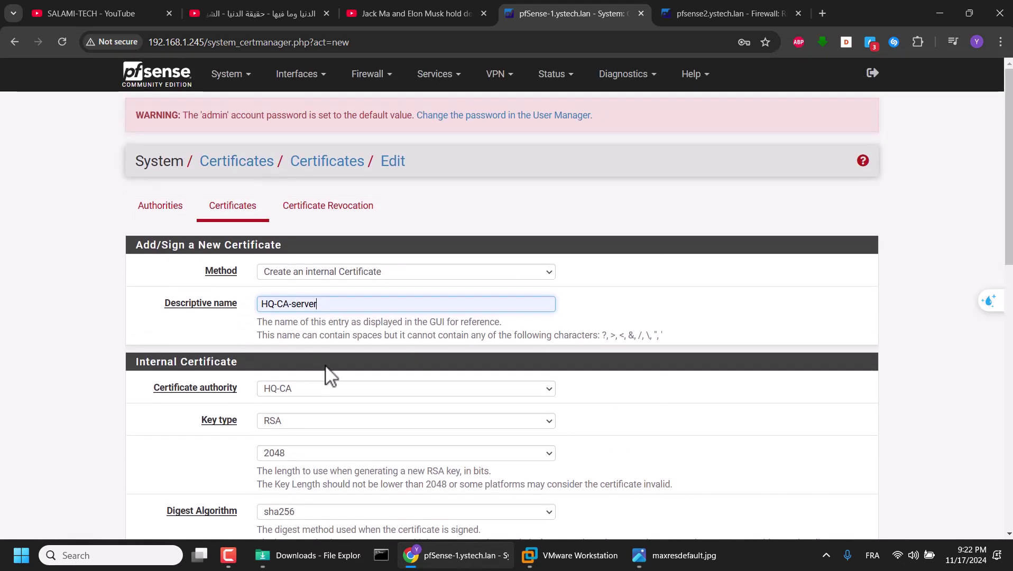
pyautogui.click(298, 388)
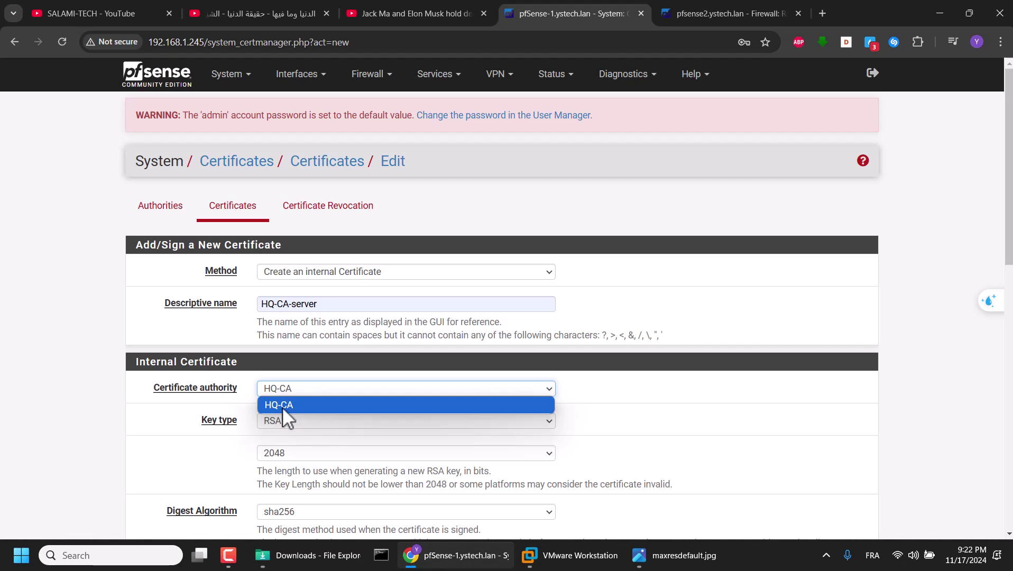
pyautogui.click(298, 405)
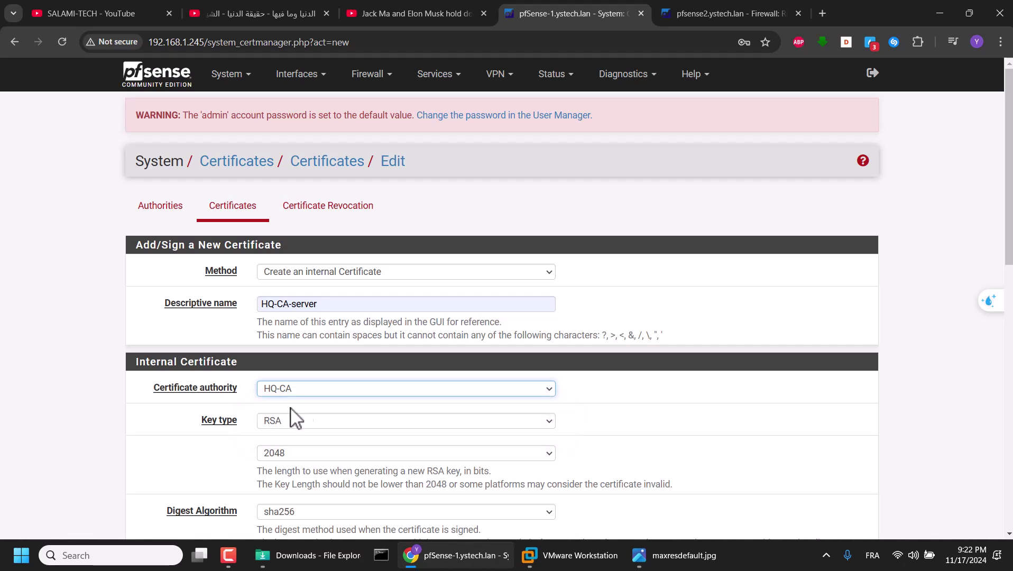
# Set the new certificate's lifetime to 365 days and its common name to fw1.
pyautogui.scroll(-3, 256, 416)
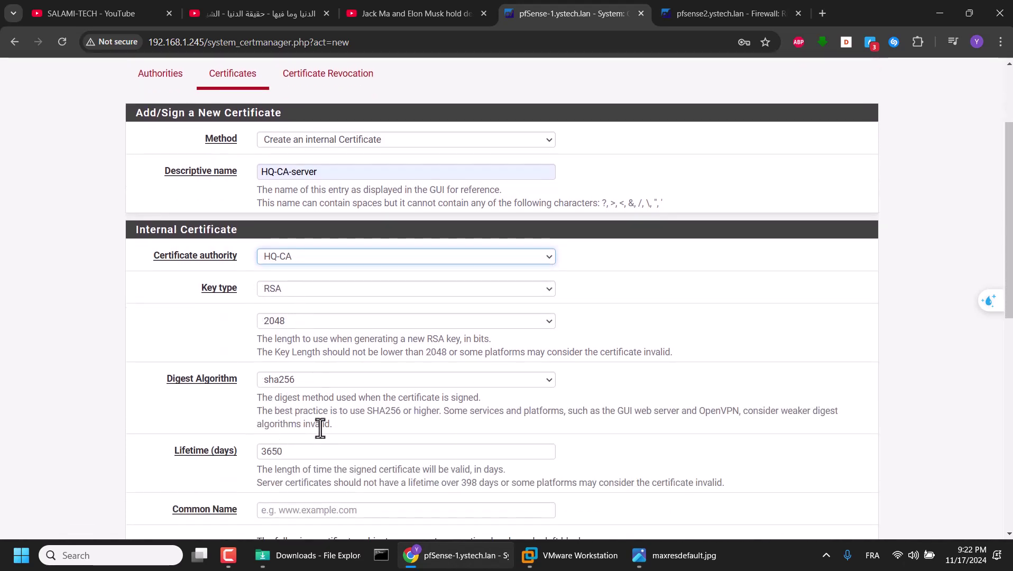
pyautogui.click(298, 457)
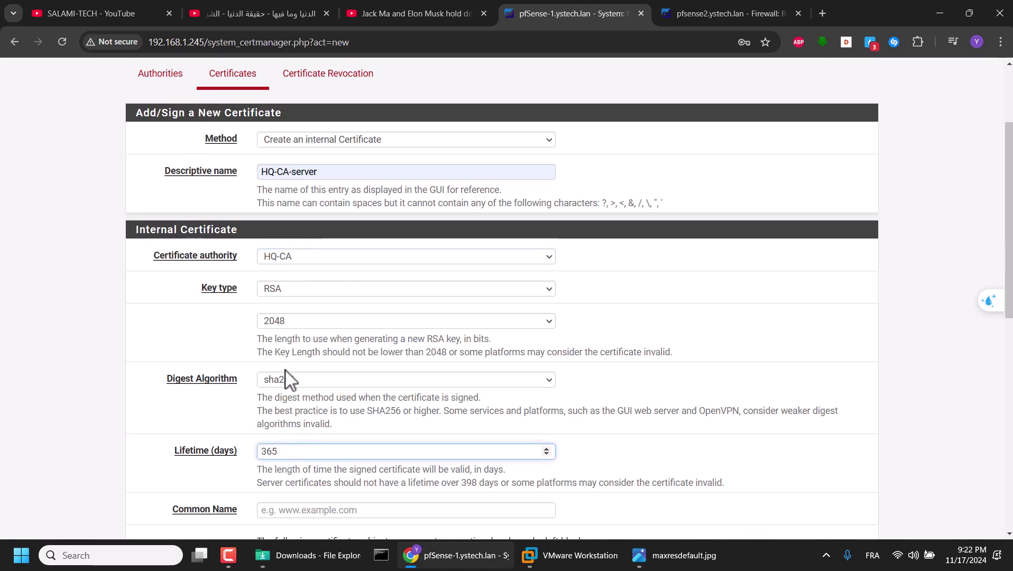
pyautogui.scroll(-2, 201, 391)
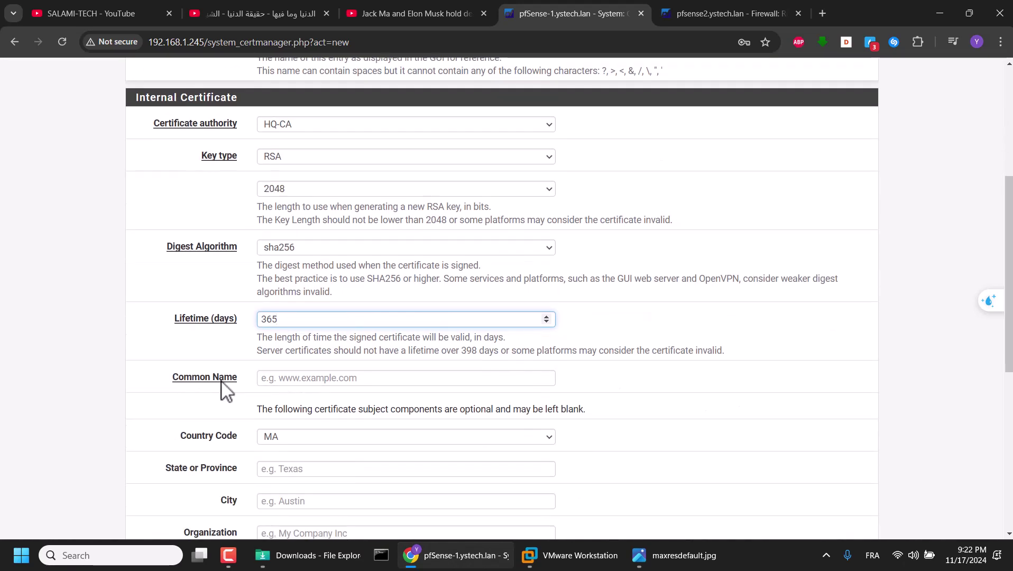
pyautogui.click(299, 379)
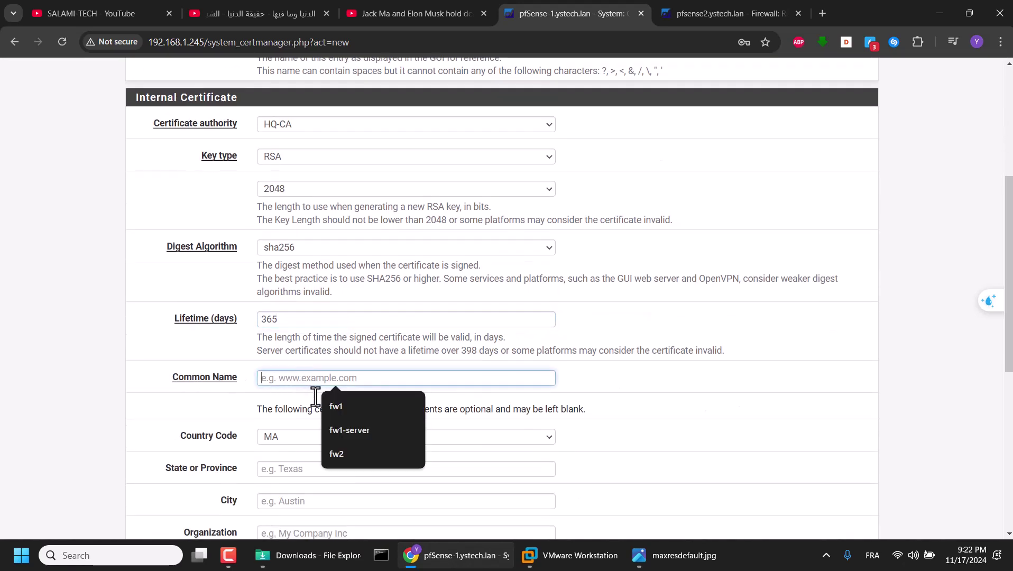
pyautogui.click(335, 406)
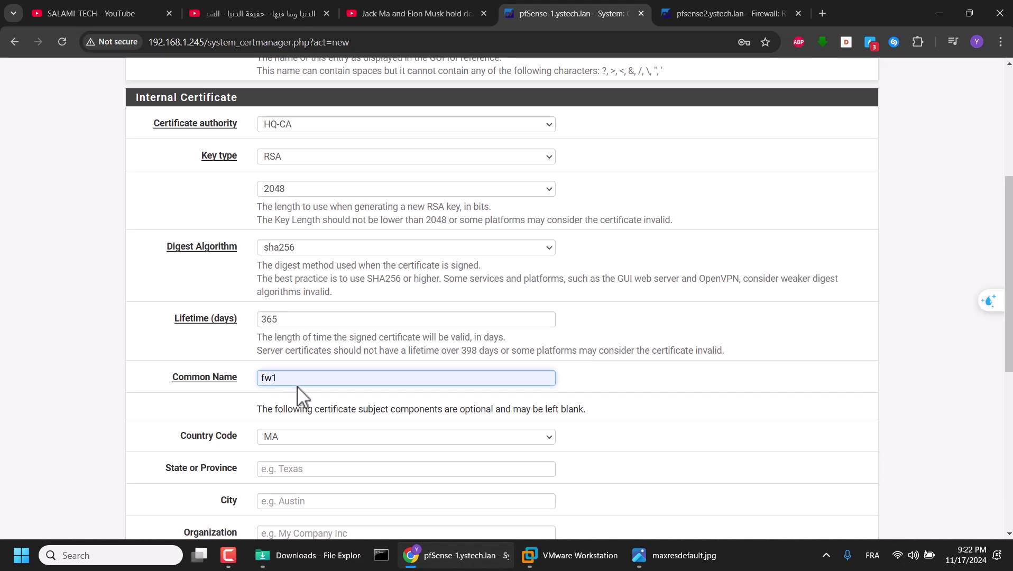
# Set the HQ-CA-server certificate's type to Server Certificate, leave the optional subject fields blank, and save the certificate.
pyautogui.scroll(-2, 300, 393)
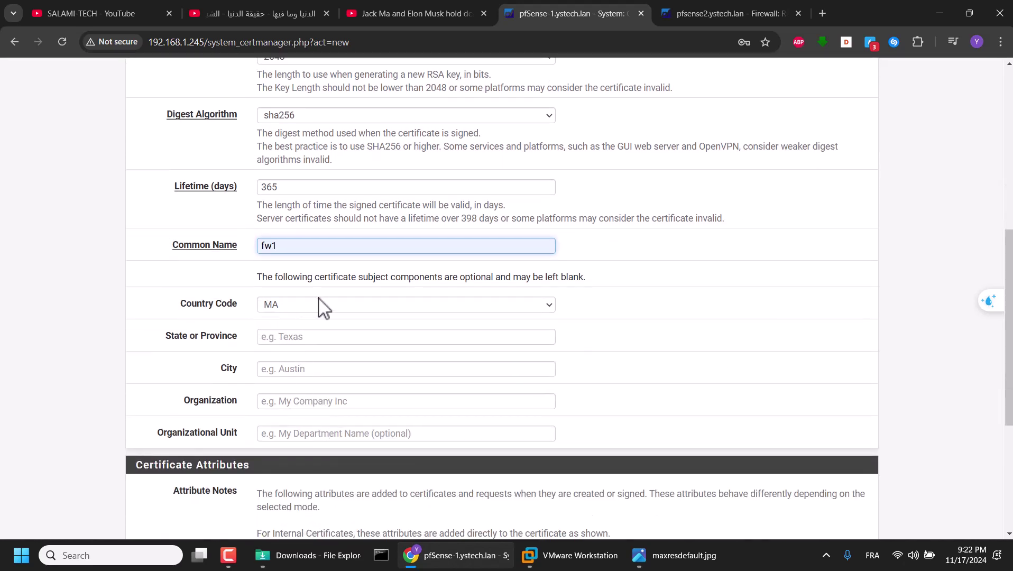
pyautogui.scroll(-3, 320, 309)
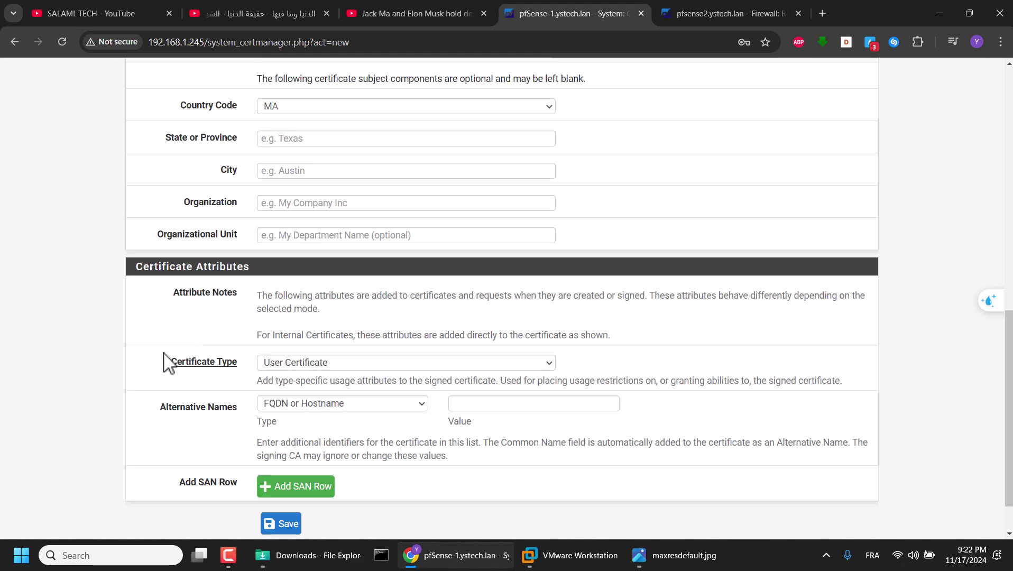
pyautogui.moveTo(171, 364); pyautogui.dragTo(231, 361)
pyautogui.click(203, 357)
pyautogui.click(293, 365)
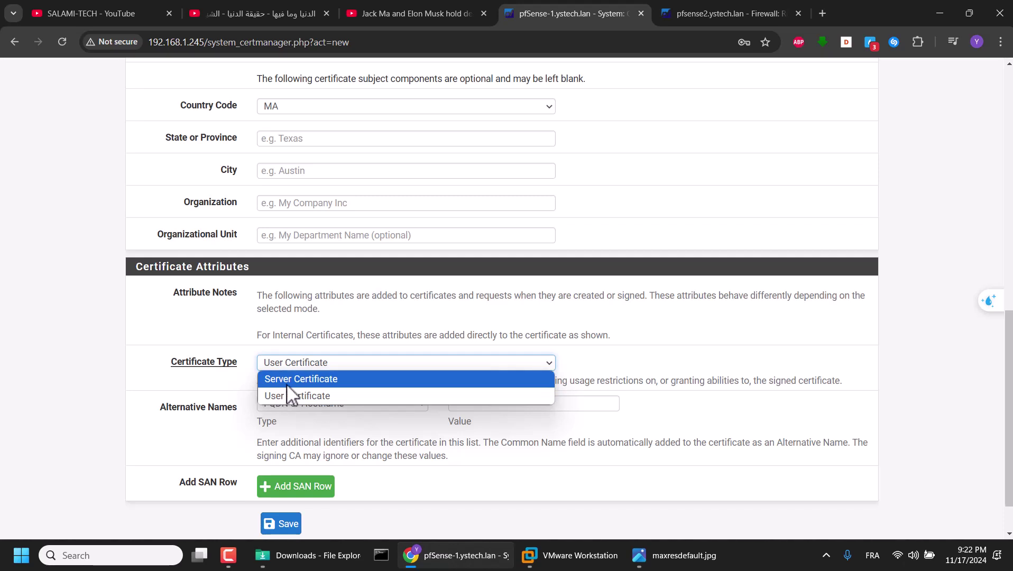
pyautogui.click(286, 383)
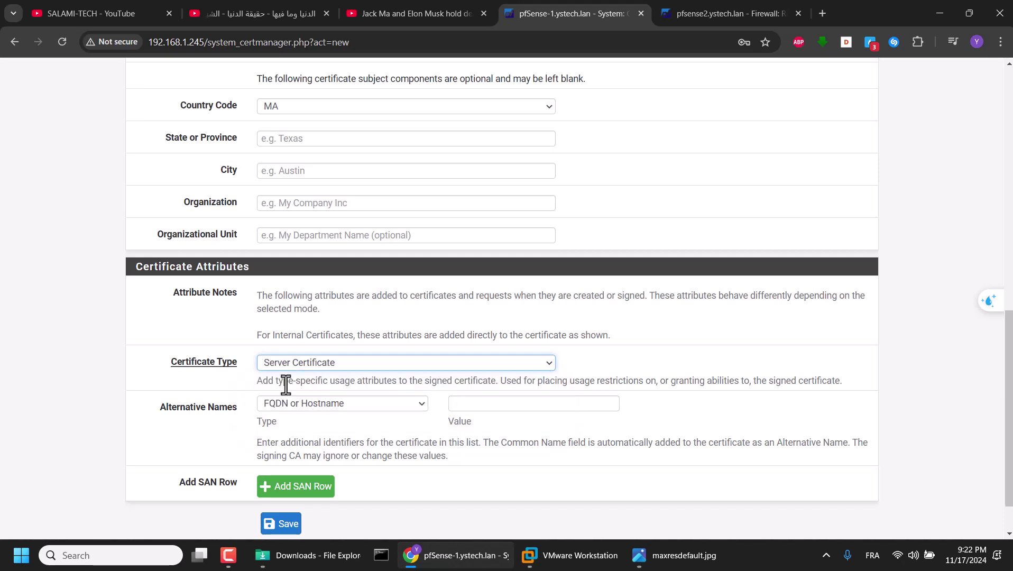
pyautogui.scroll(-1, 275, 476)
pyautogui.click(283, 471)
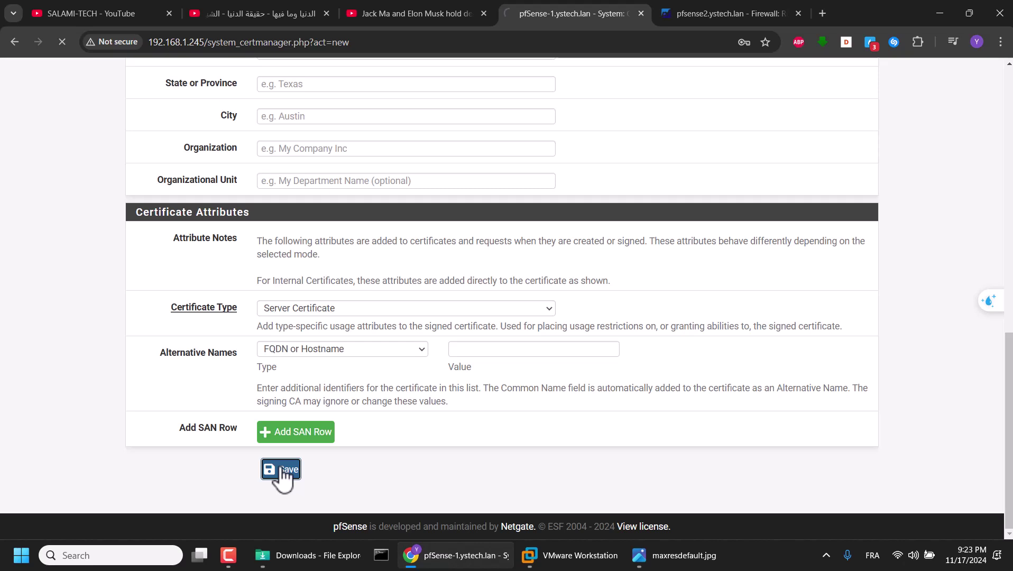
# Start another internal certificate on the first firewall and give it the descriptive name brach2-ca.
pyautogui.scroll(-2, 323, 366)
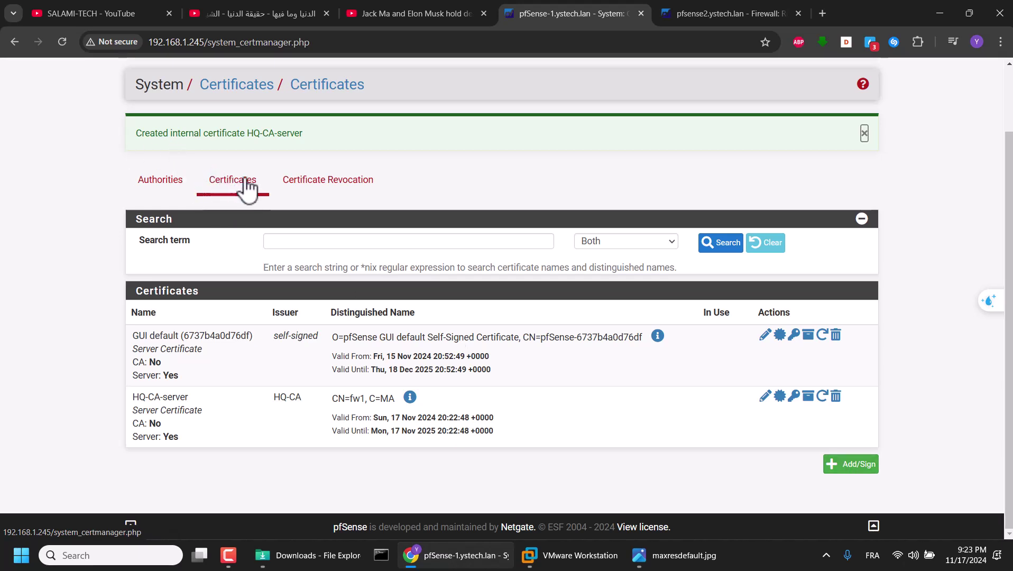
pyautogui.click(856, 470)
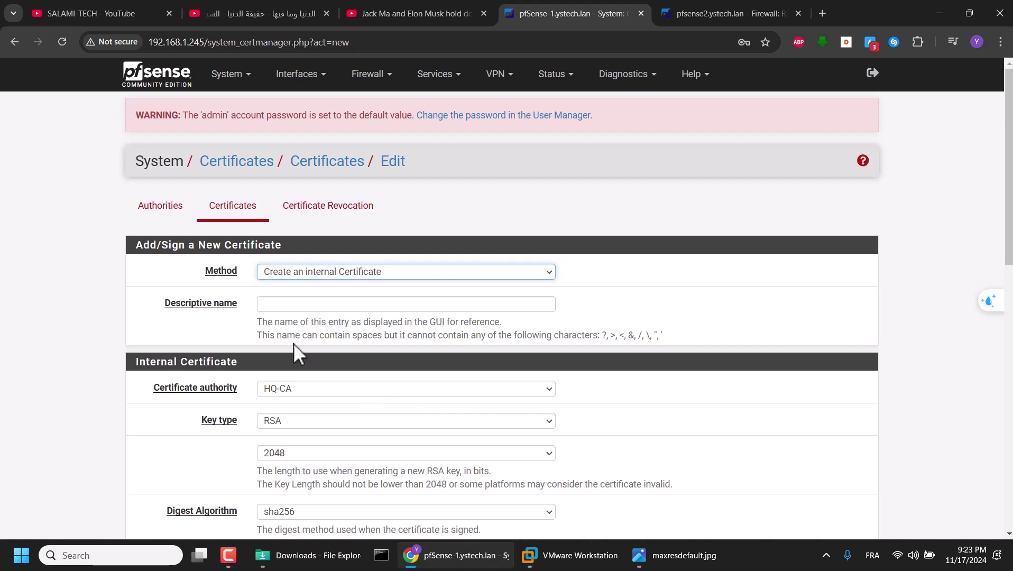
pyautogui.click(717, 12)
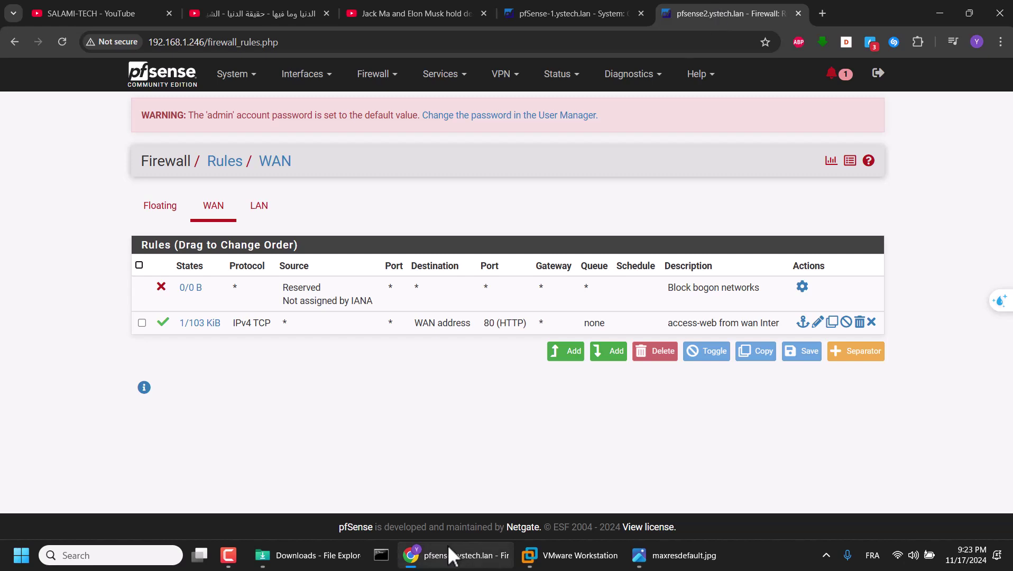
pyautogui.click(639, 559)
pyautogui.scroll(6, 595, 151)
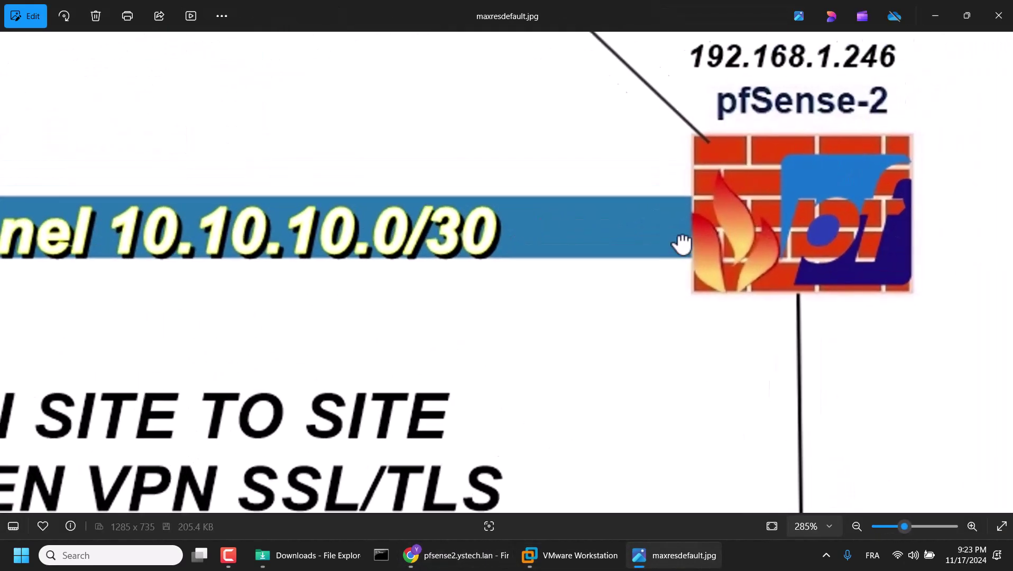
pyautogui.click(412, 555)
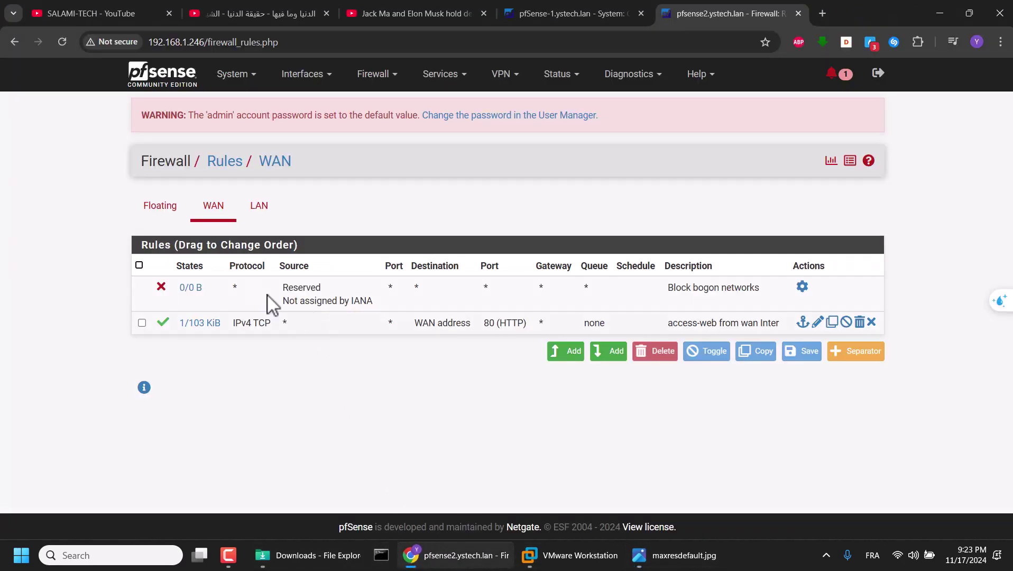
pyautogui.click(564, 13)
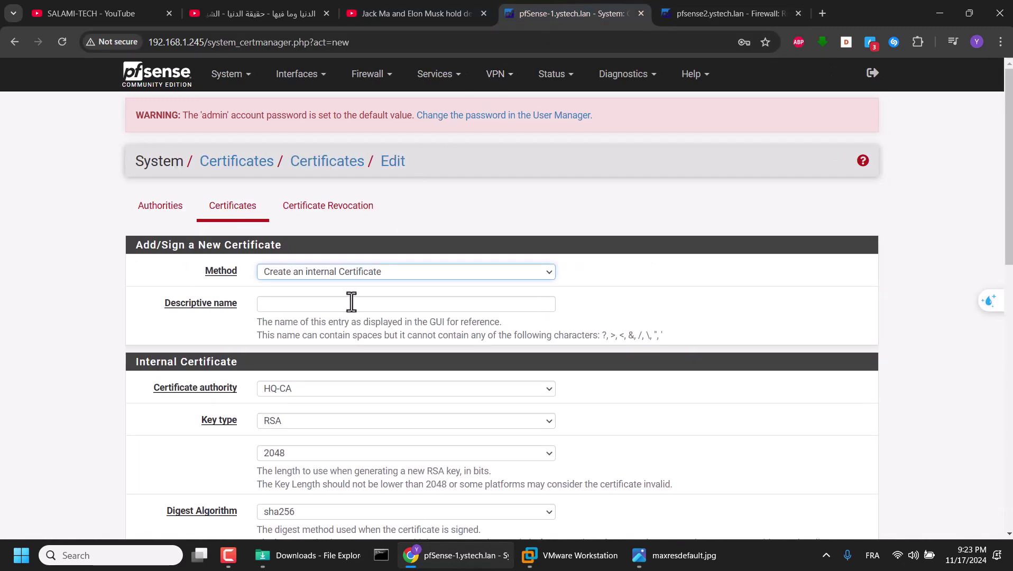
pyautogui.click(281, 305)
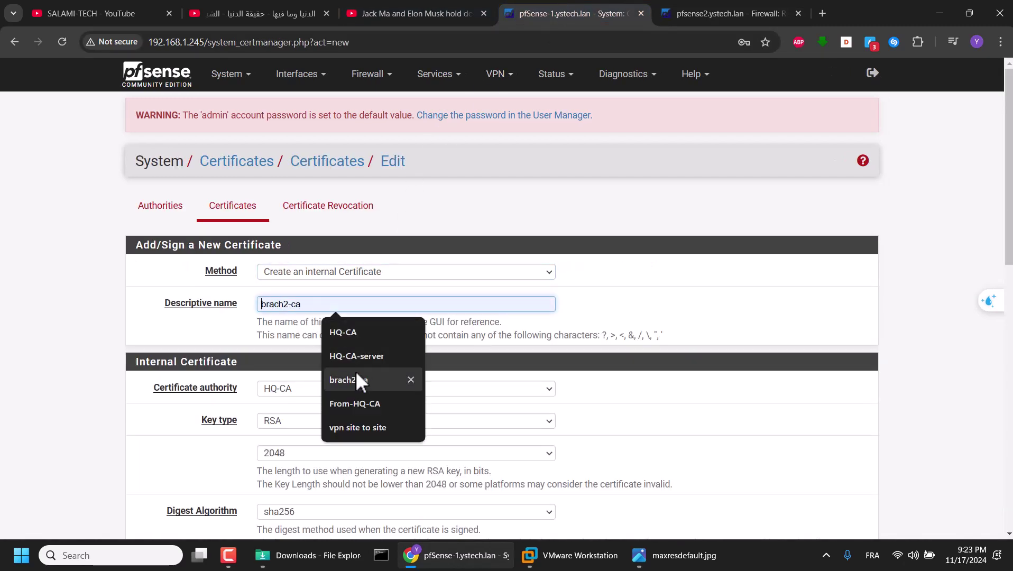
pyautogui.click(368, 380)
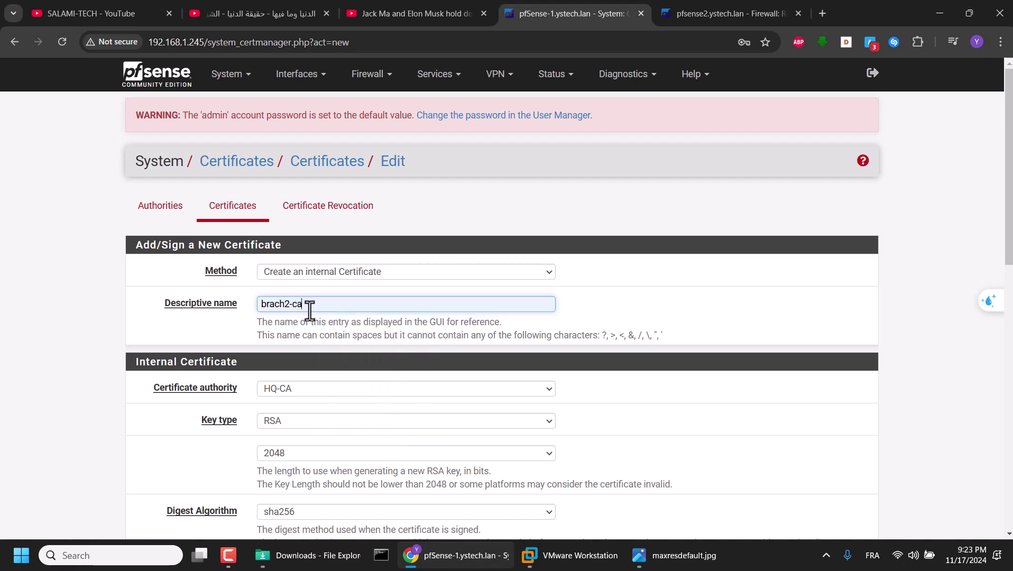
# Select HQ-CA as the certificate authority for the brach2-ca certificate.
pyautogui.scroll(-3, 294, 370)
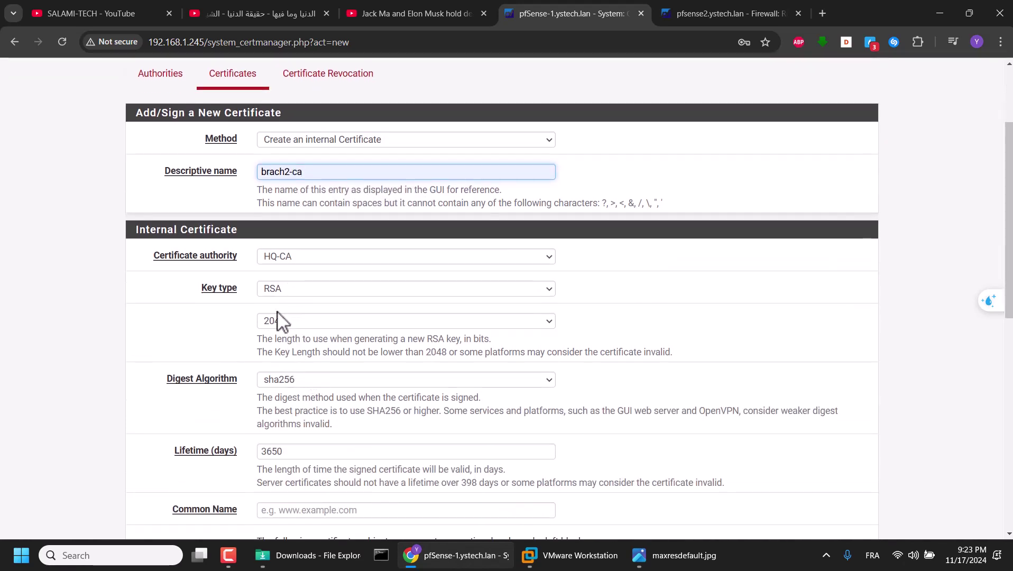
pyautogui.click(293, 256)
pyautogui.click(294, 259)
pyautogui.scroll(2, 217, 298)
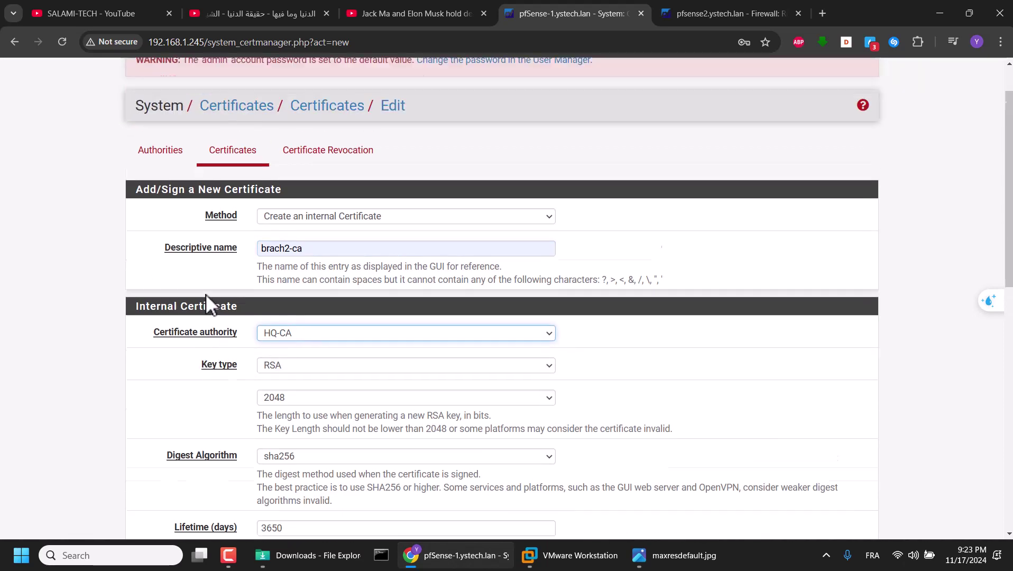
pyautogui.scroll(-1, 244, 312)
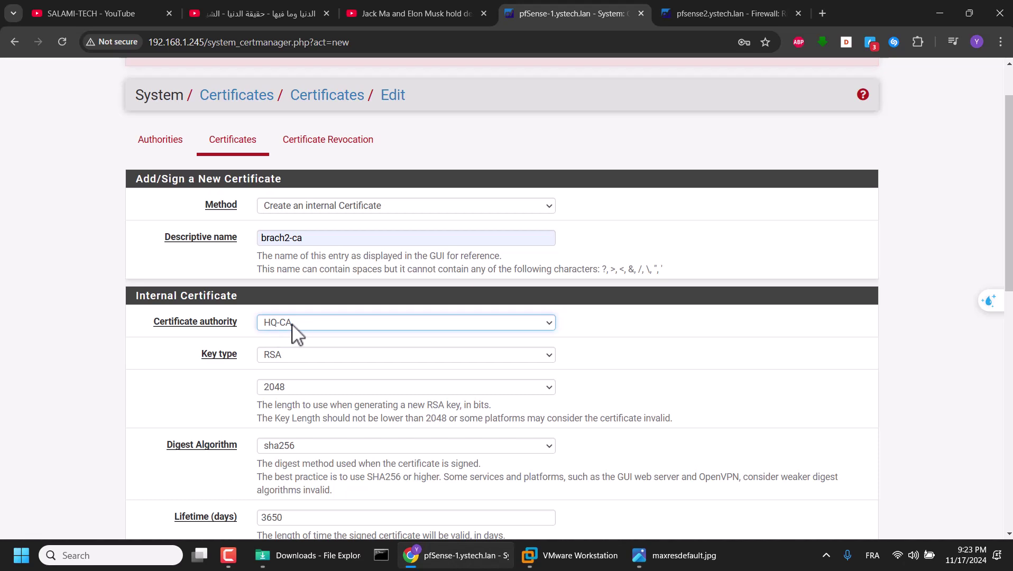
# Set the brach2-ca certificate's lifetime to 364 days and its common name to fw2.
pyautogui.scroll(-2, 243, 332)
pyautogui.click(314, 386)
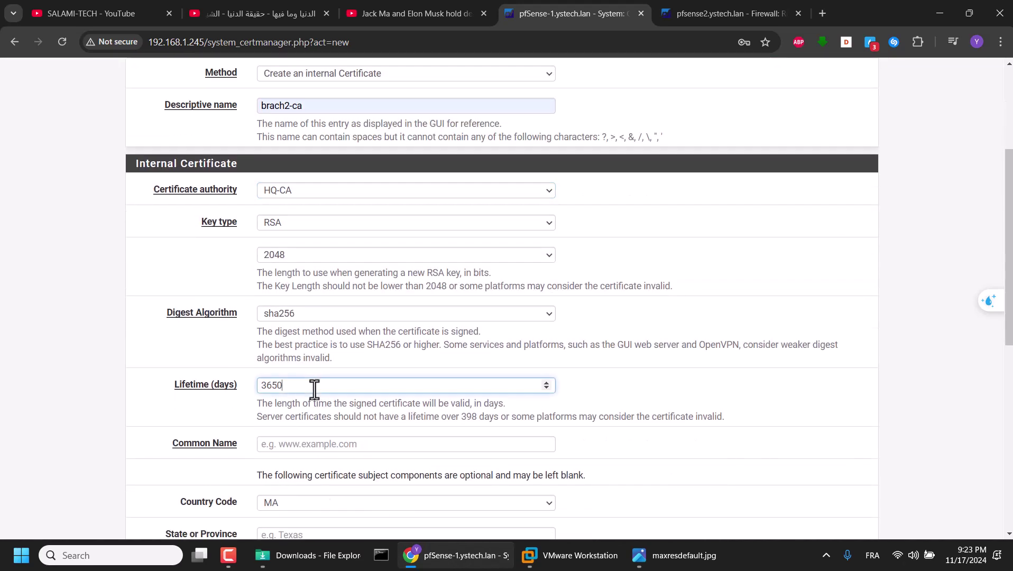
pyautogui.scroll(-2, 314, 389)
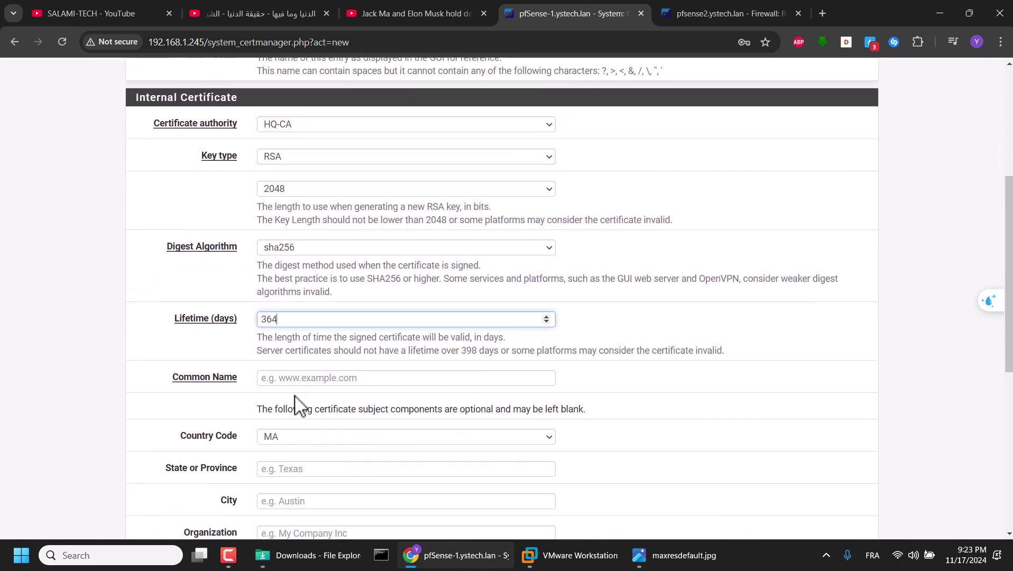
pyautogui.click(301, 381)
pyautogui.write('fw')
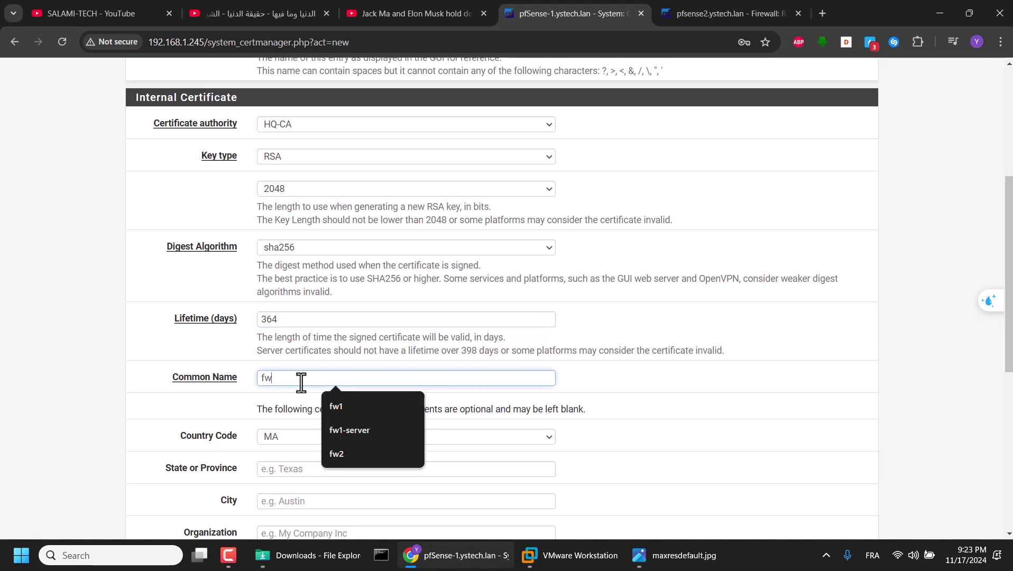
pyautogui.write('1')
pyautogui.press('BackSpace')
pyautogui.write('2')
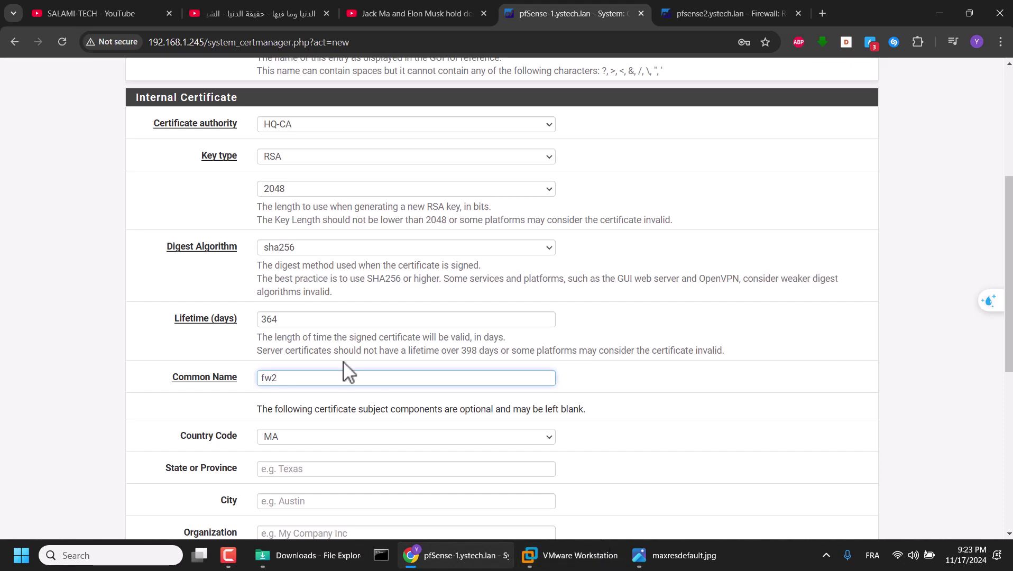
# Keep the certificate type as User Certificate and save the brach2-ca certificate.
pyautogui.scroll(-1, 296, 375)
pyautogui.scroll(-3, 287, 391)
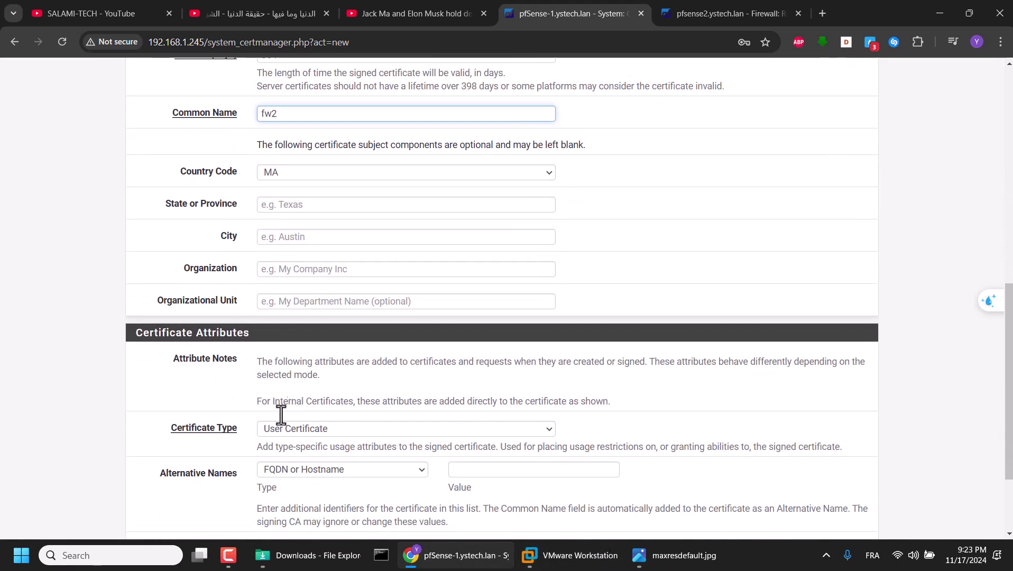
pyautogui.scroll(-2, 289, 399)
pyautogui.scroll(5, 287, 401)
pyautogui.scroll(-5, 296, 449)
pyautogui.click(281, 469)
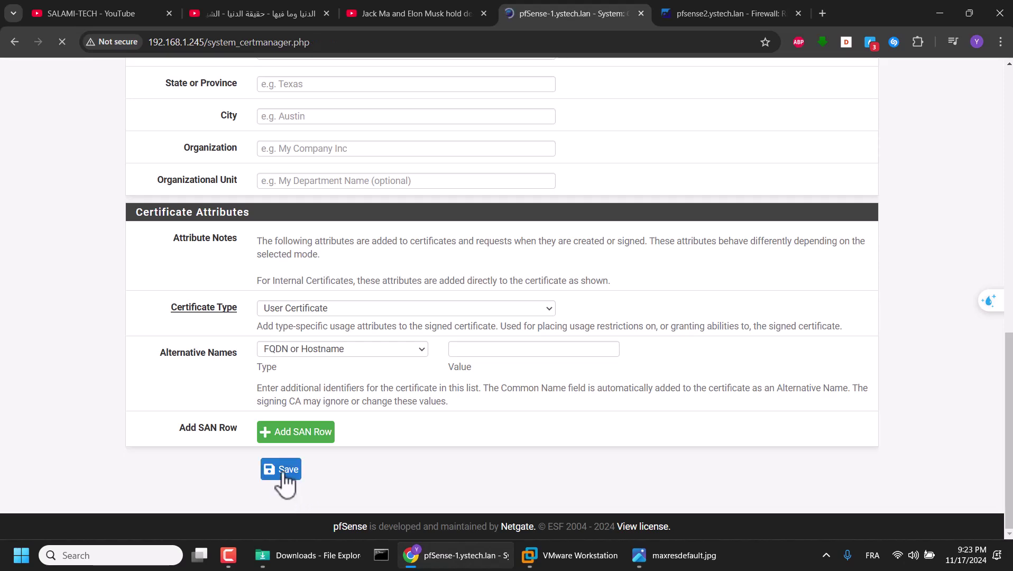
# Export the HQ-CA authority's certificate to the Downloads folder as HQ-CA.crt and allow the insecure download.
pyautogui.scroll(-2, 780, 243)
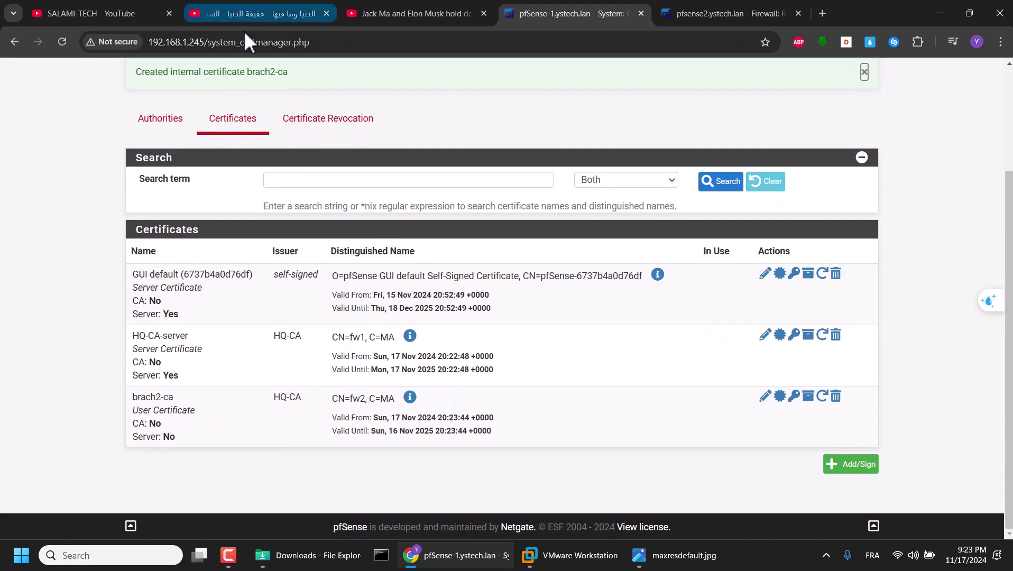
pyautogui.click(161, 124)
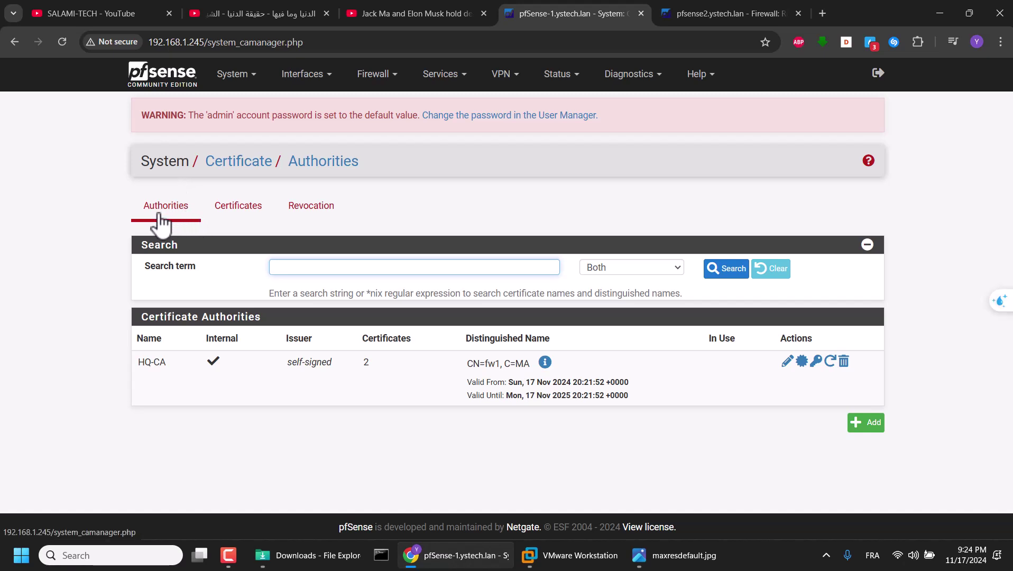
pyautogui.click(801, 362)
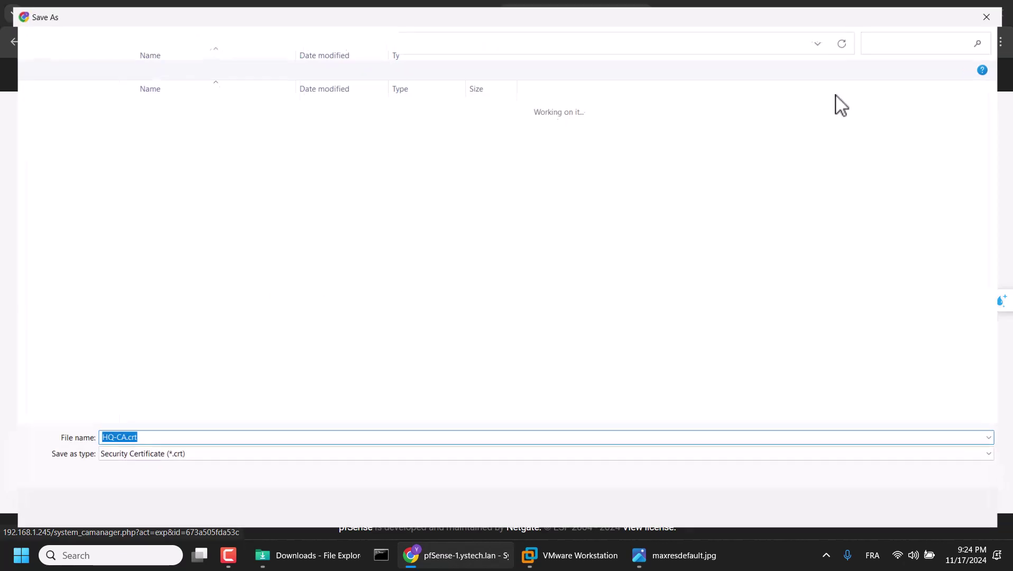
pyautogui.click(66, 198)
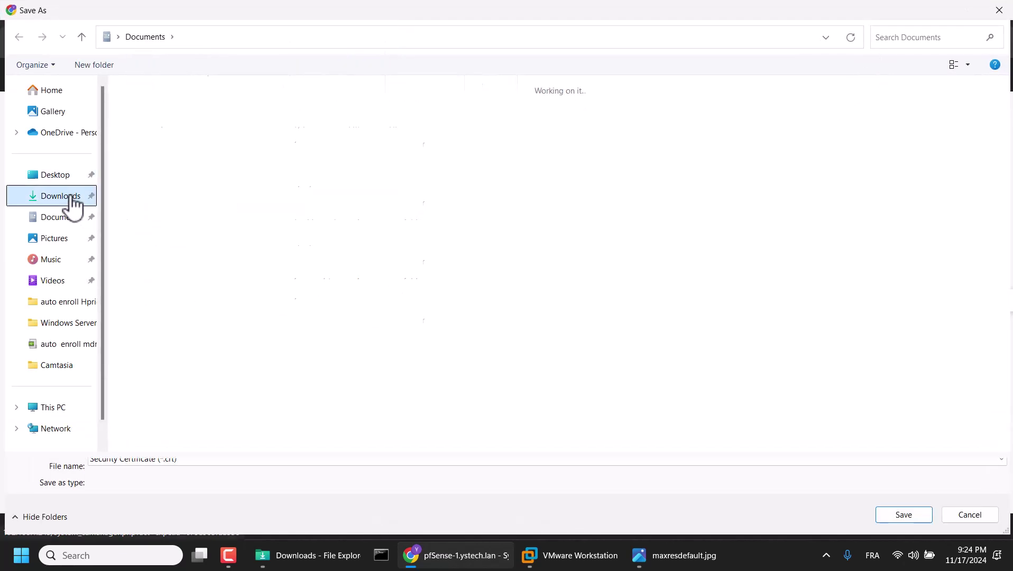
pyautogui.click(898, 517)
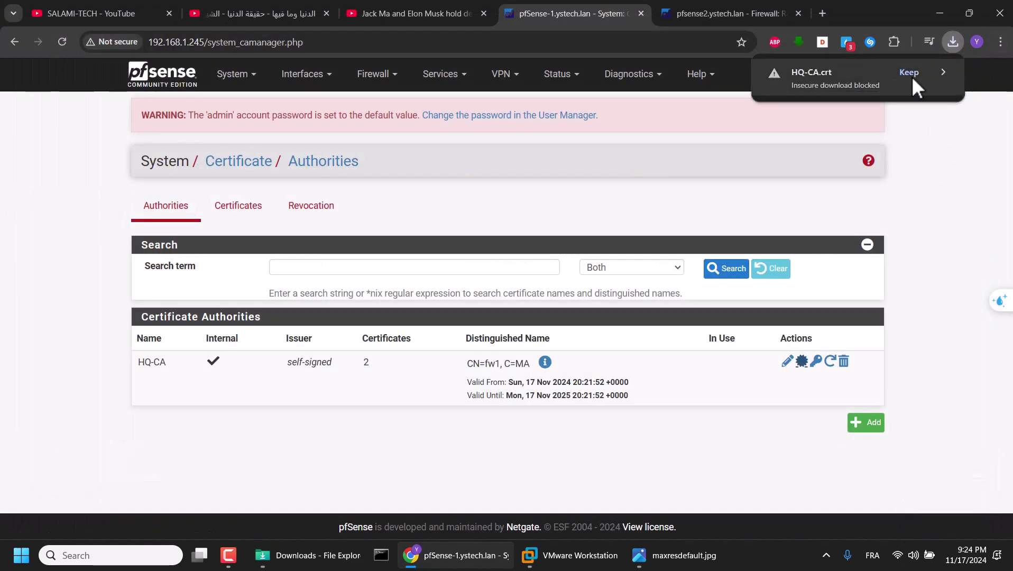
pyautogui.click(909, 72)
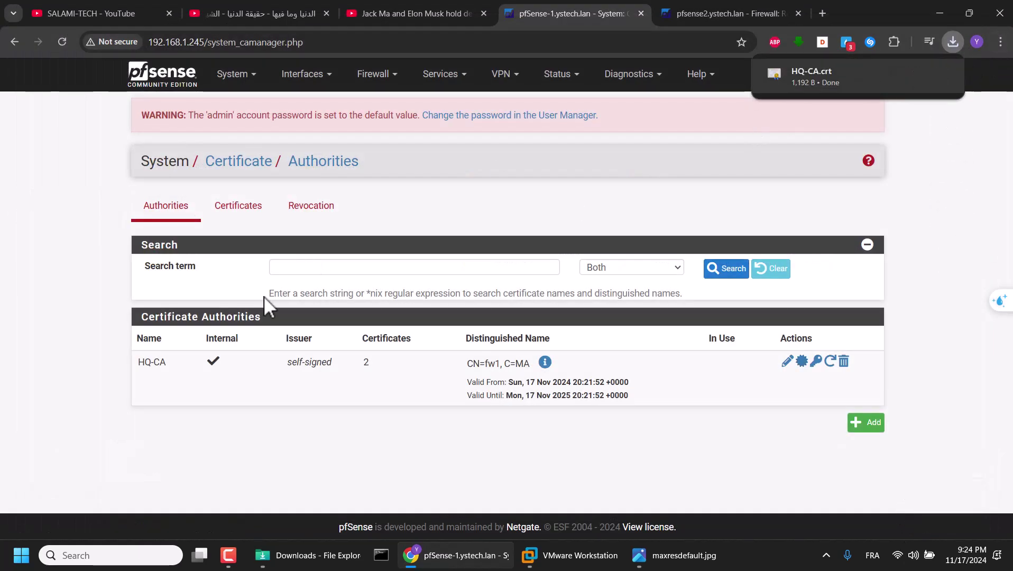
# Export the brach2-ca user certificate to the Downloads folder as brach2-ca.crt.
pyautogui.click(233, 214)
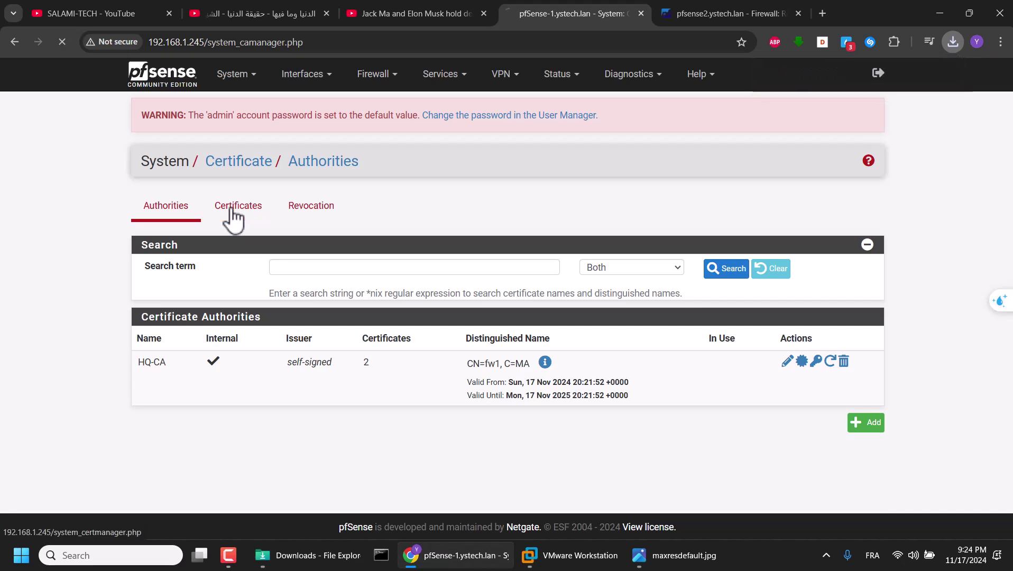
pyautogui.scroll(-2, 321, 334)
pyautogui.moveTo(140, 409); pyautogui.dragTo(182, 405)
pyautogui.click(126, 407)
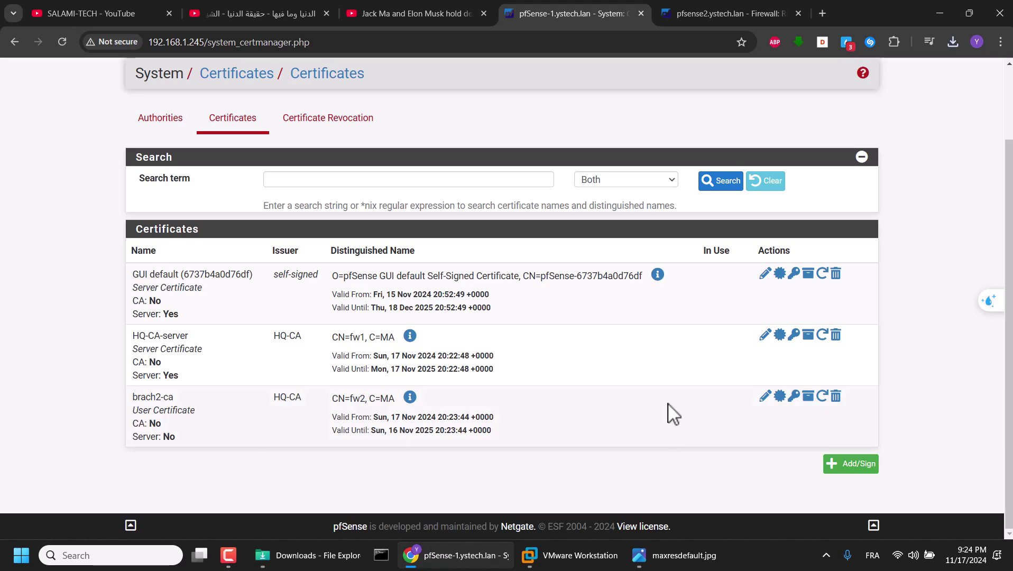
pyautogui.click(780, 398)
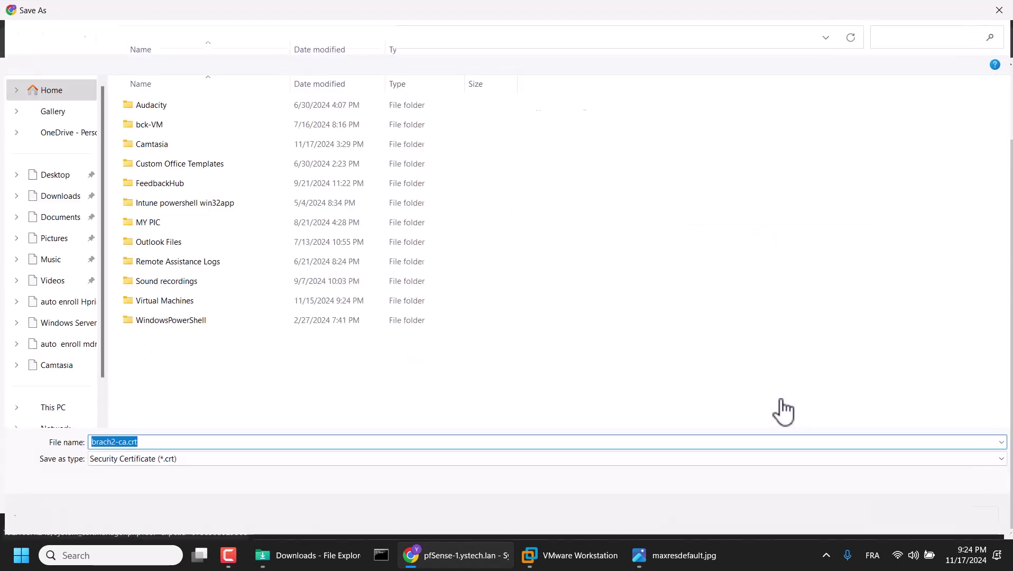
pyautogui.click(72, 195)
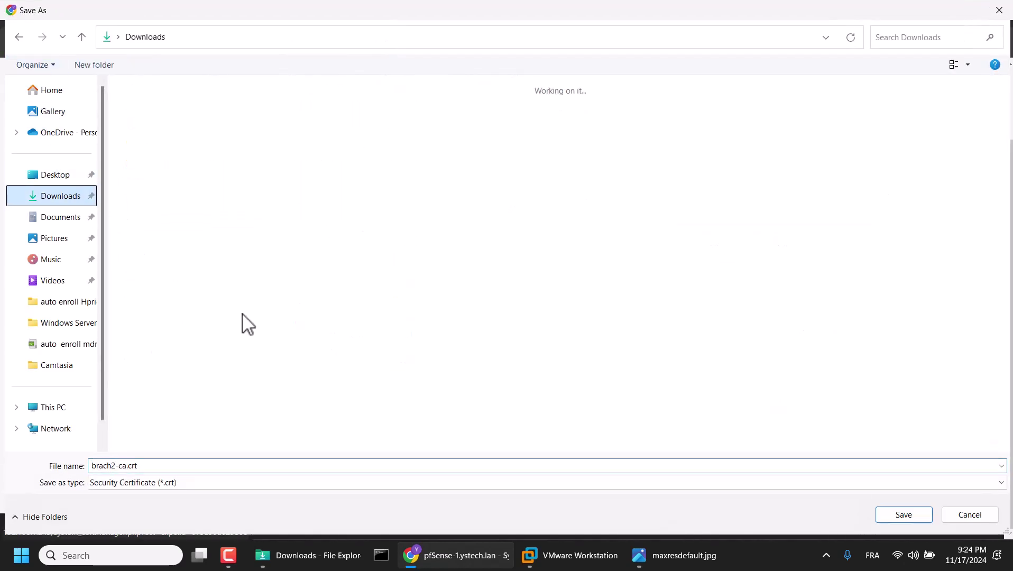
pyautogui.click(903, 514)
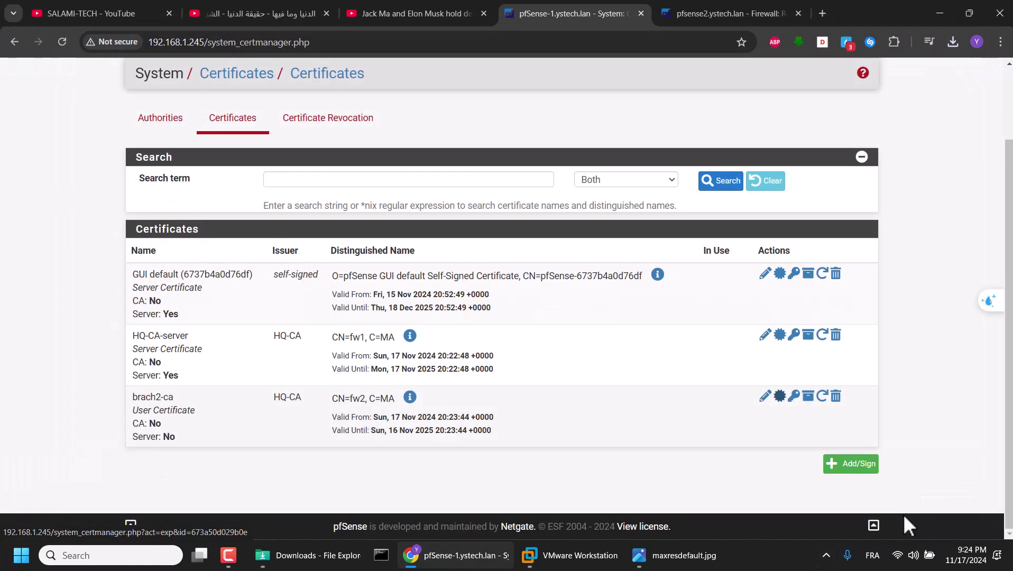
# Export the brach2-ca certificate's private key to the Downloads folder as brach2-ca.key.
pyautogui.click(794, 397)
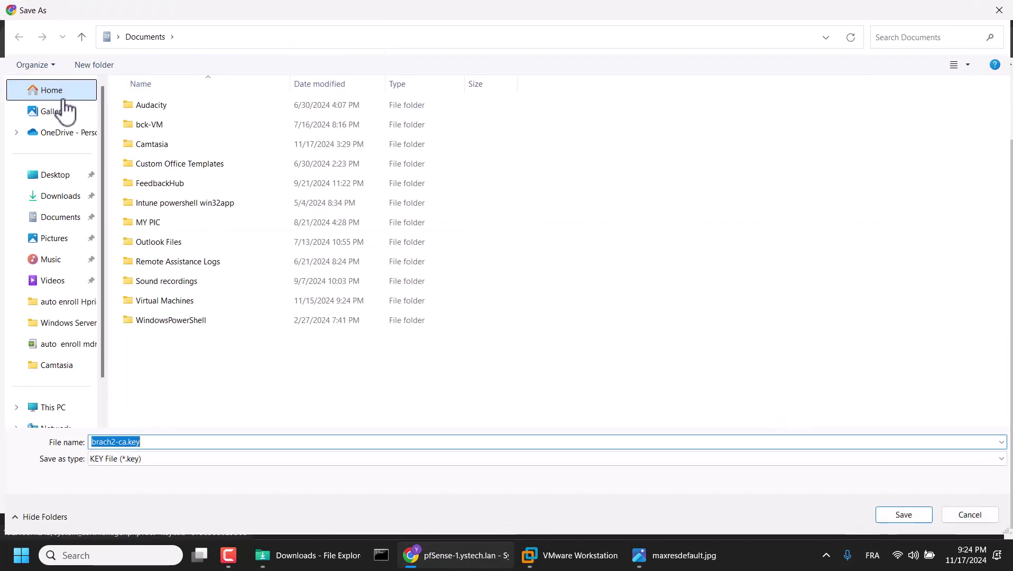
pyautogui.click(60, 196)
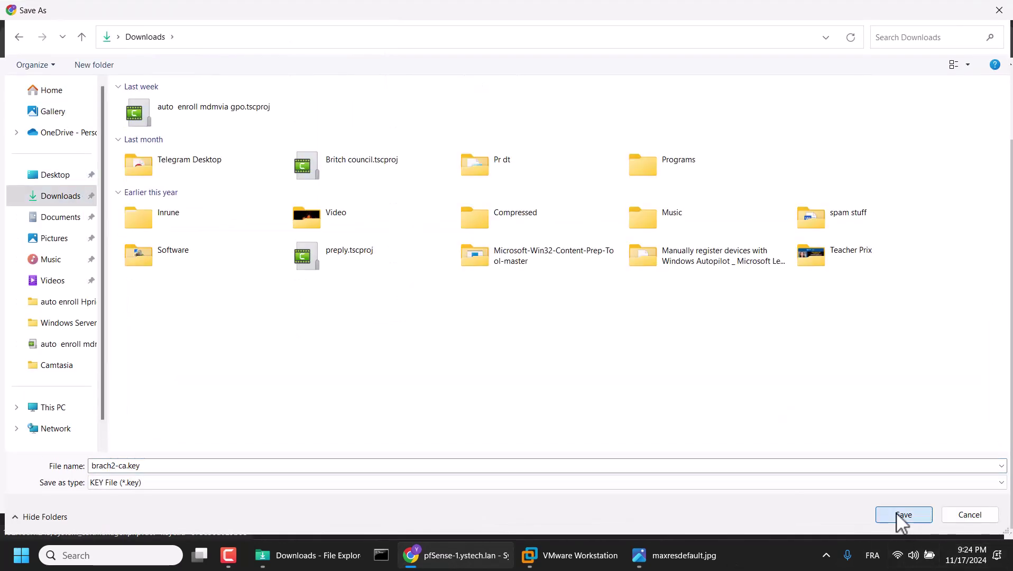
pyautogui.click(899, 515)
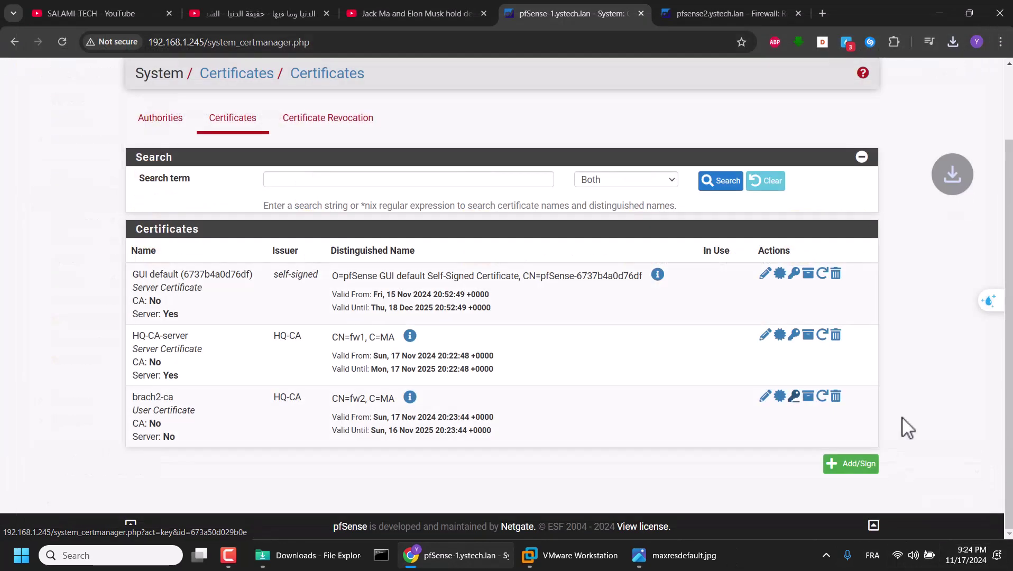
# Check the exported certificate and key files in the Downloads folder, and review the site-to-site VPN diagram in maxresdefault.jpg.
pyautogui.click(952, 42)
pyautogui.click(908, 100)
pyautogui.click(905, 135)
pyautogui.click(917, 134)
pyautogui.moveTo(361, 149); pyautogui.dragTo(163, 150)
pyautogui.click(360, 161)
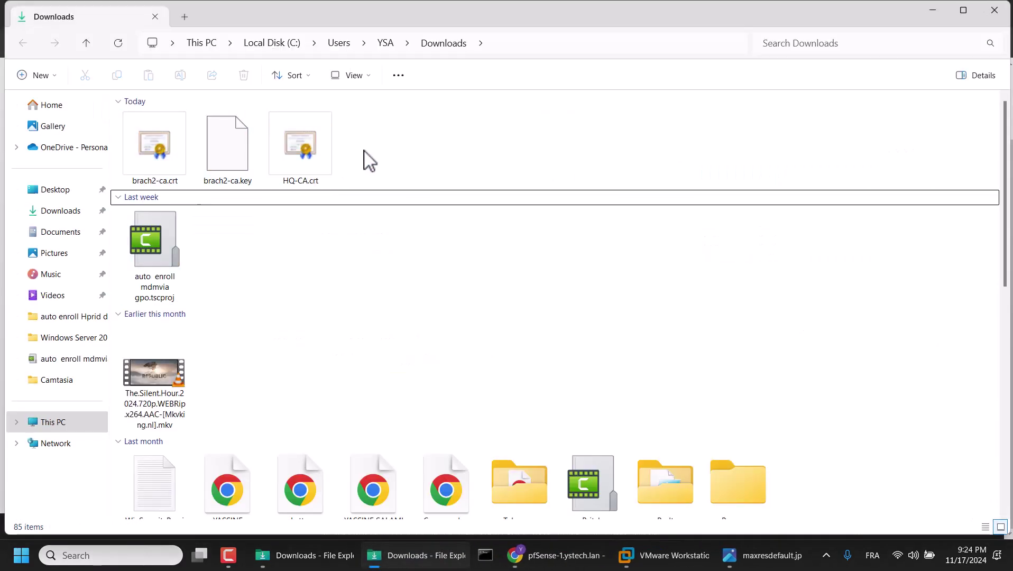
pyautogui.click(931, 9)
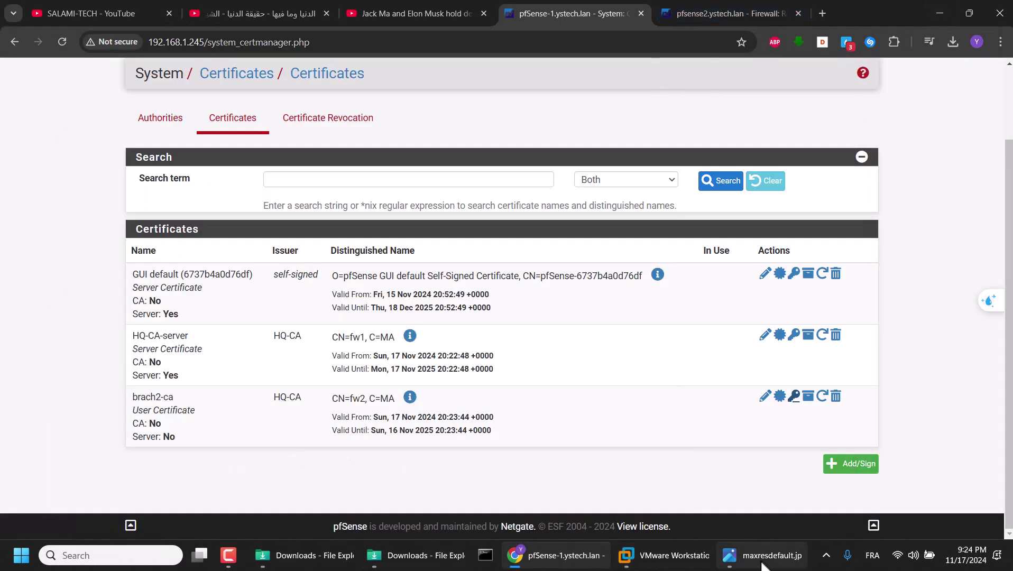
pyautogui.click(757, 564)
pyautogui.scroll(-4, 735, 285)
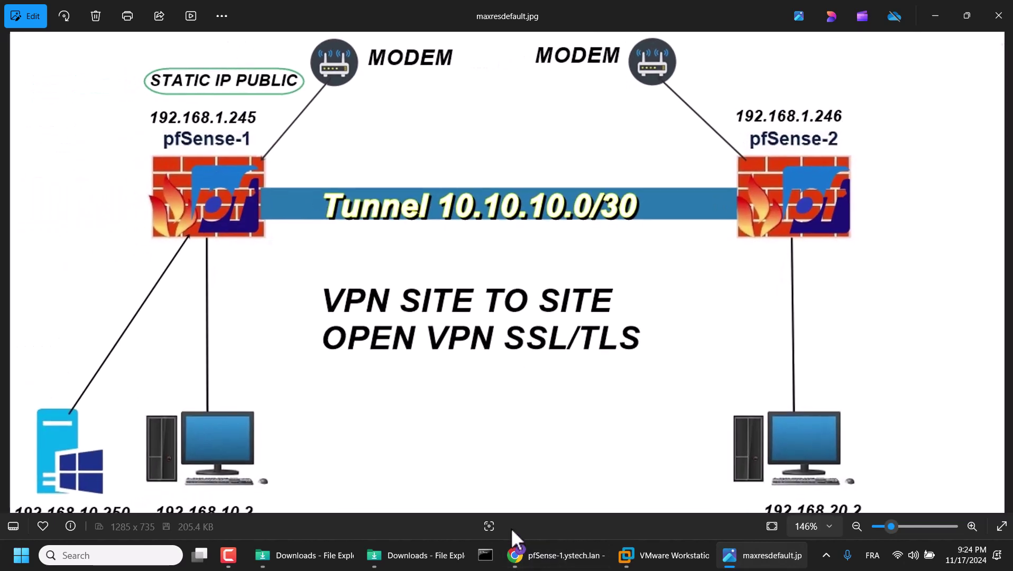
pyautogui.click(514, 555)
# On pfSense-2, start a new certificate authority named From-HQ-CA using the method Import an existing Certificate Authority.
pyautogui.click(673, 5)
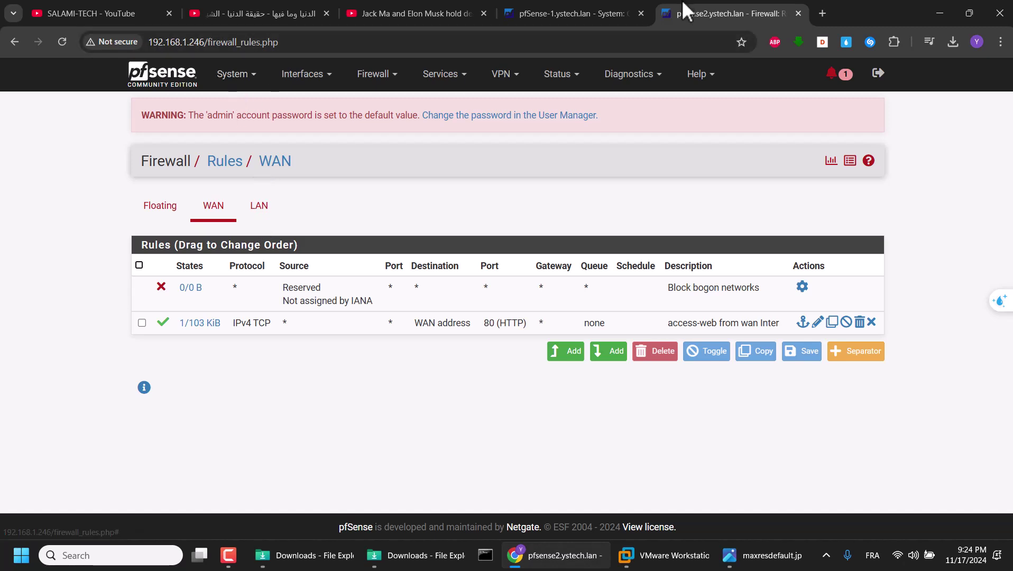
pyautogui.click(235, 74)
pyautogui.click(254, 124)
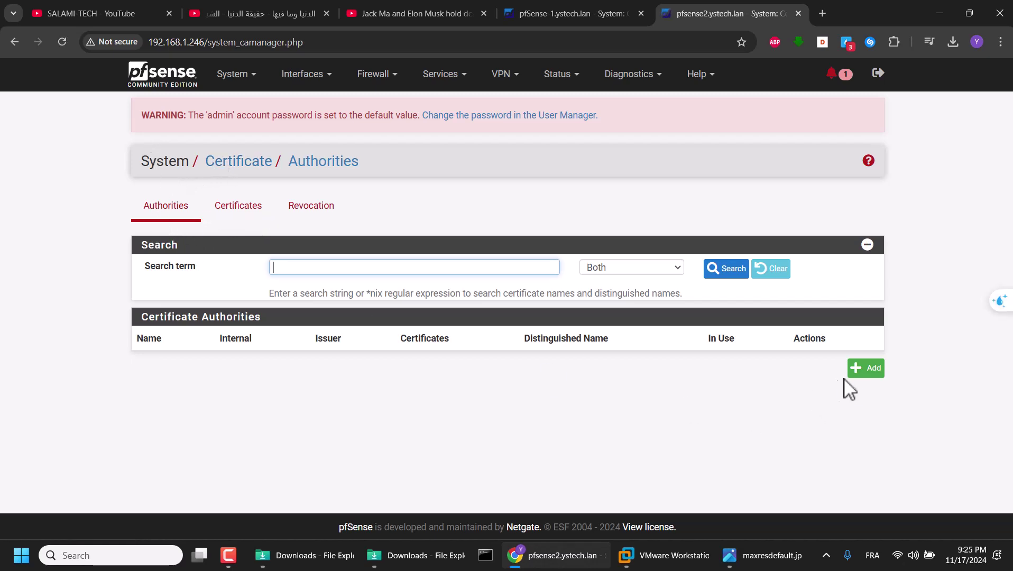
pyautogui.click(865, 370)
pyautogui.click(330, 272)
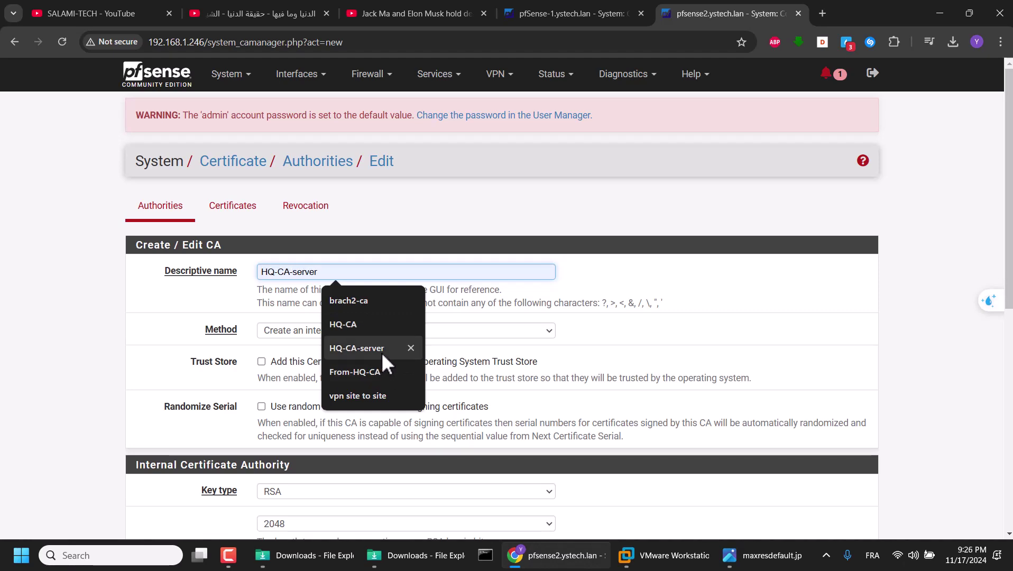
pyautogui.click(357, 373)
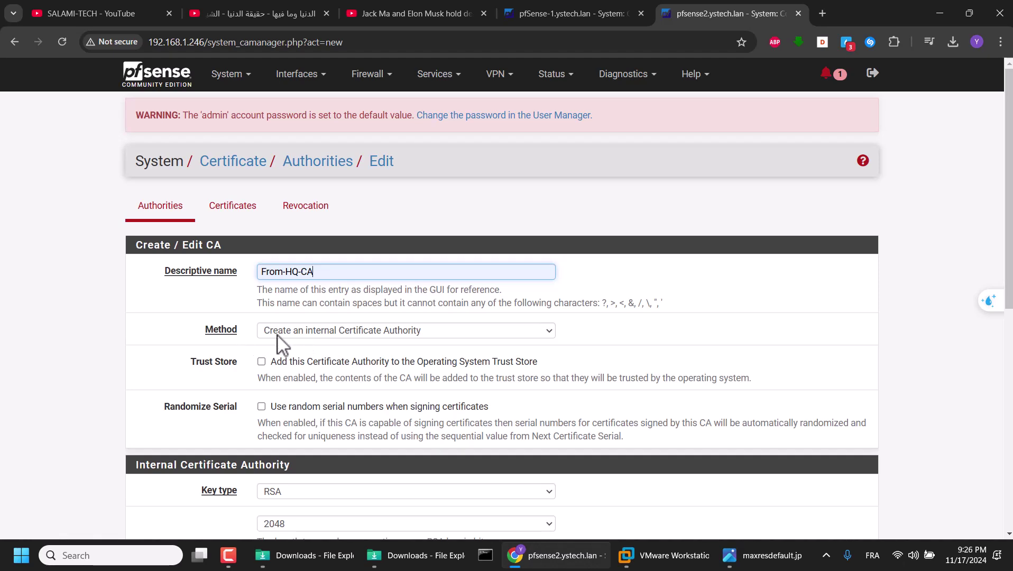
pyautogui.click(290, 331)
pyautogui.click(266, 363)
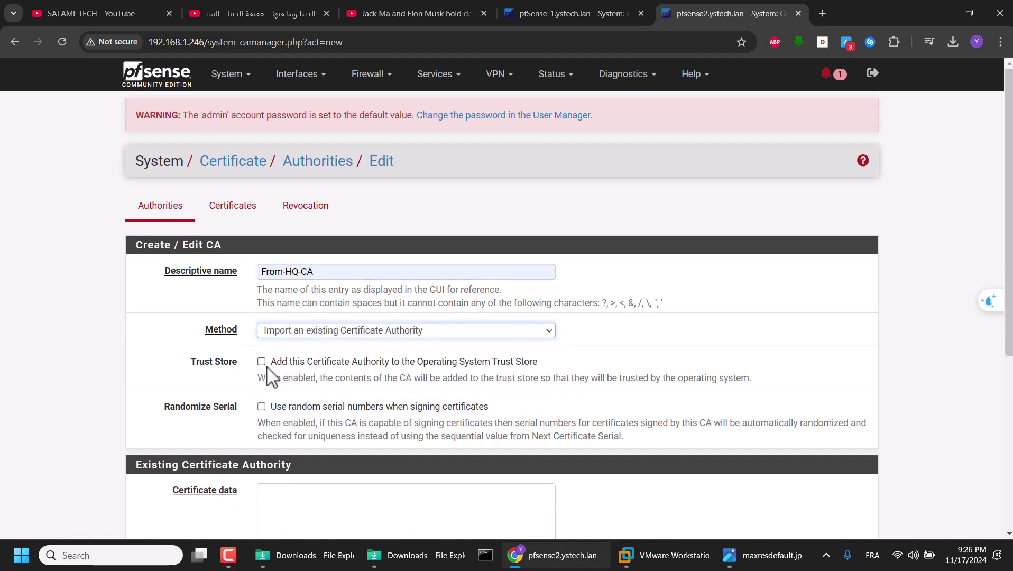
# Open HQ-CA.crt from Downloads in Notepad and copy its full text into the From-HQ-CA authority's certificate data.
pyautogui.scroll(-3, 271, 373)
pyautogui.click(306, 362)
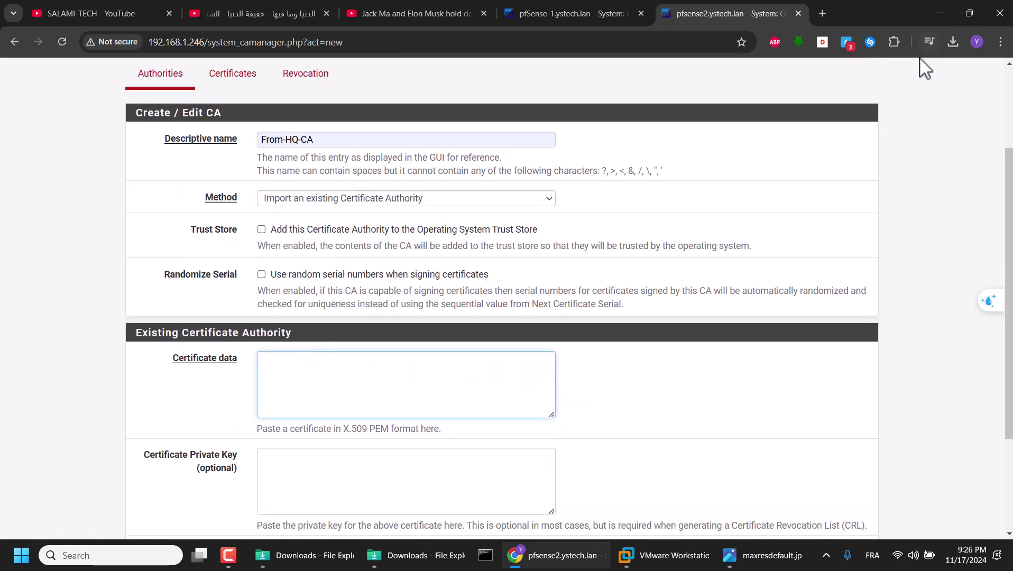
pyautogui.click(952, 42)
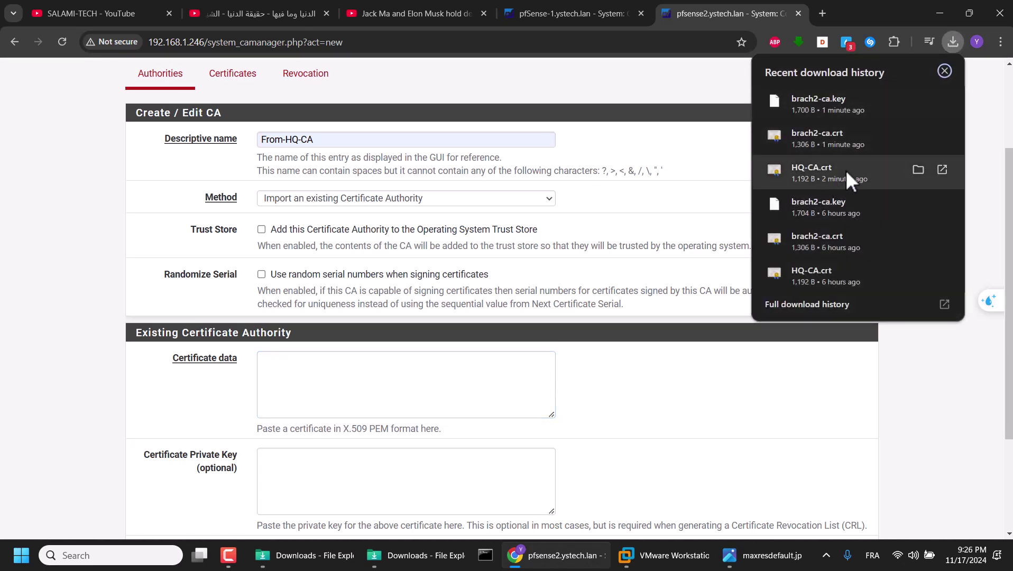
pyautogui.click(918, 169)
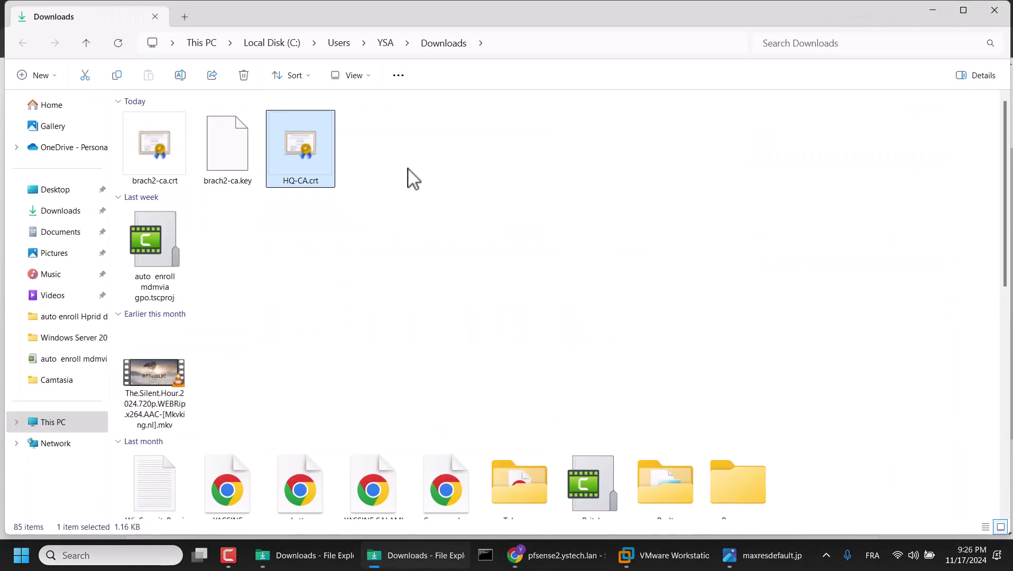
pyautogui.rightClick(327, 158)
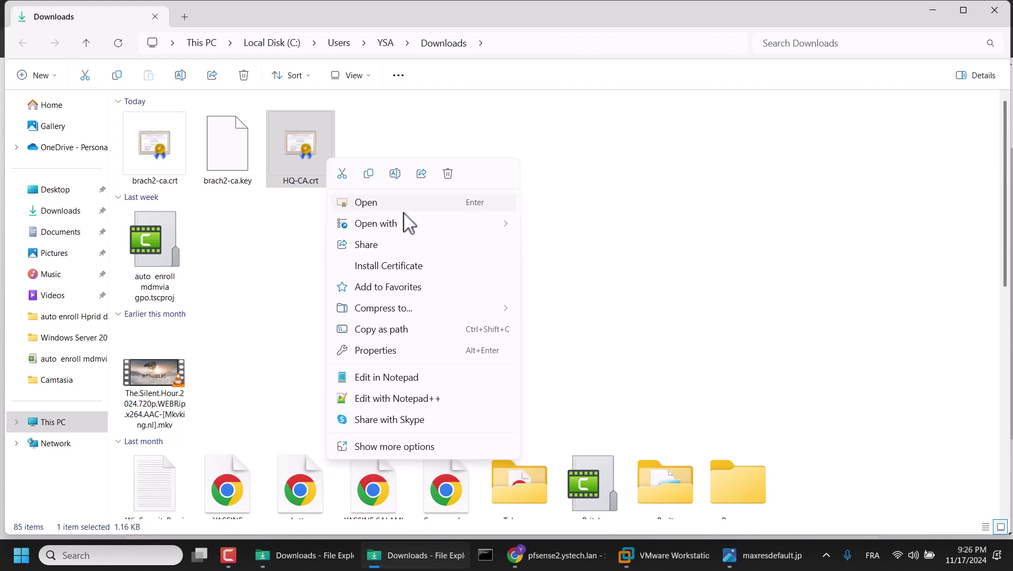
pyautogui.moveTo(433, 223)
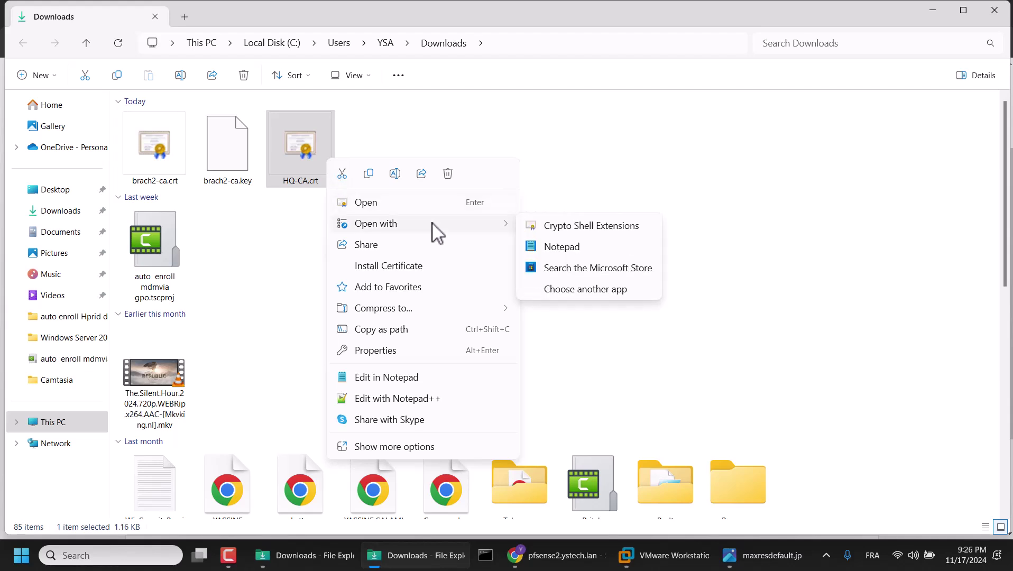
pyautogui.click(570, 244)
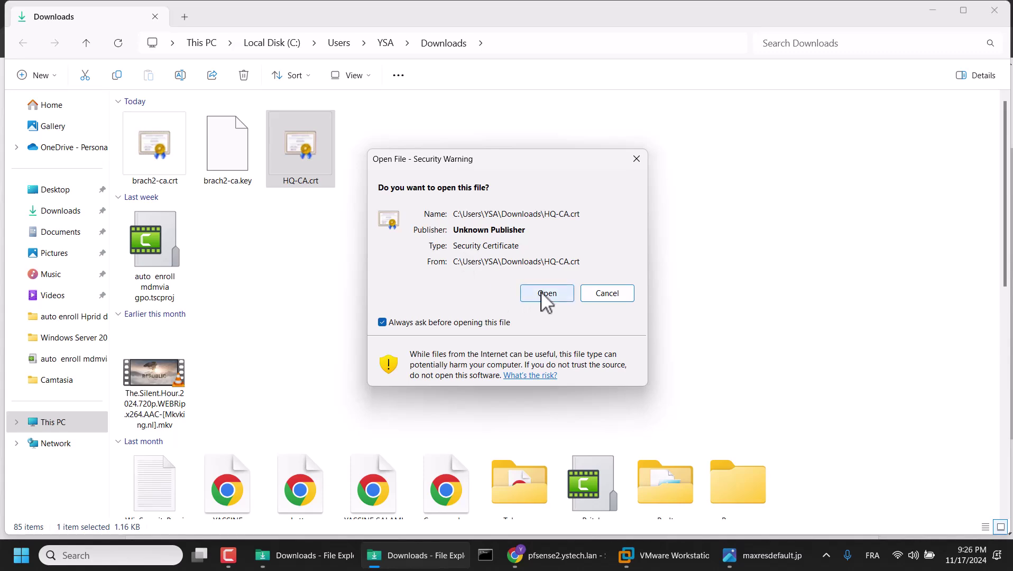
pyautogui.click(547, 293)
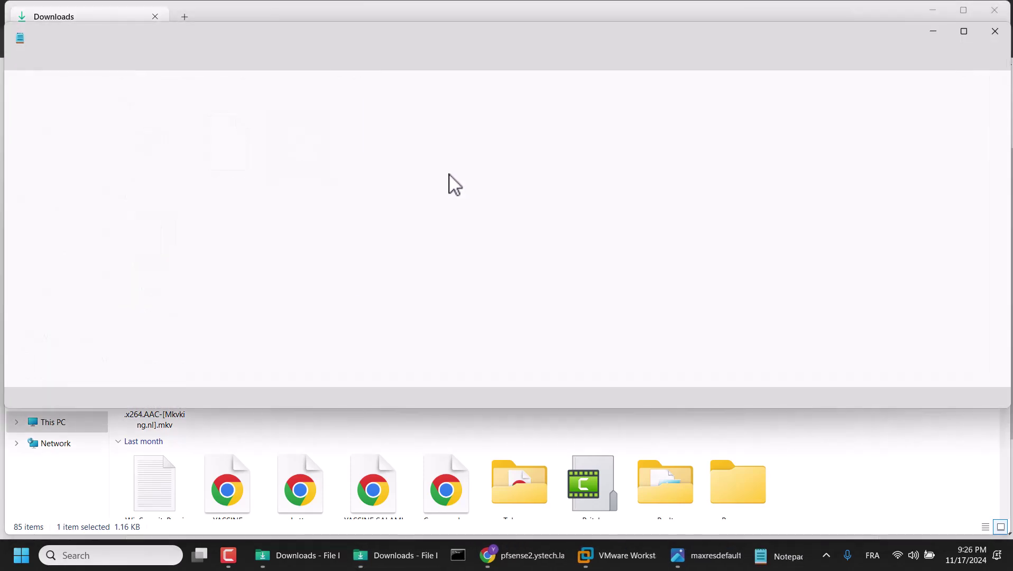
pyautogui.hotkey('ctrl', 'a')
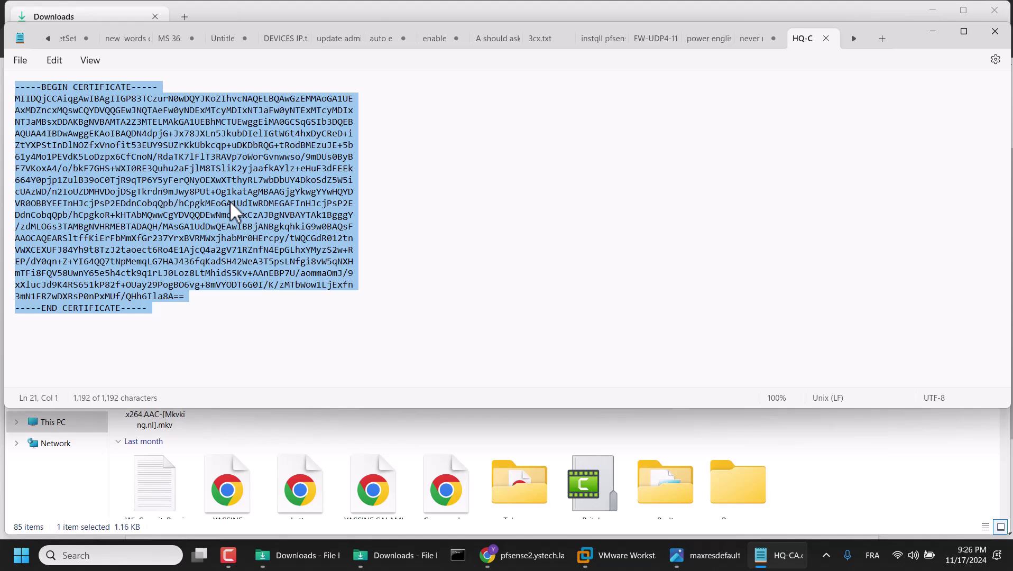
pyautogui.click(527, 563)
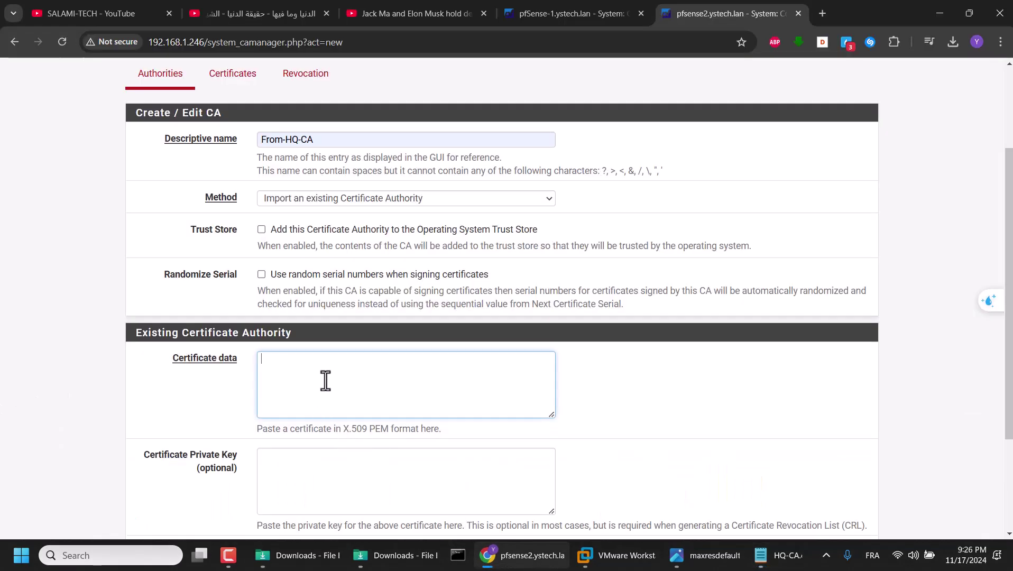
pyautogui.hotkey('ctrl', 'v')
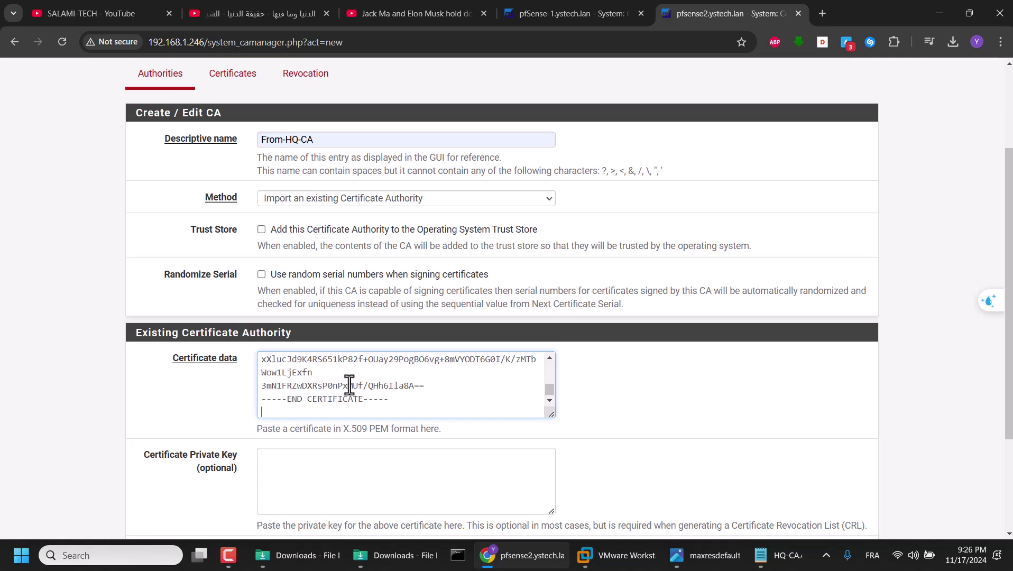
# Add From-HQ-CA to the operating system trust store, enable random serial numbers for signing, and save the authority.
pyautogui.click(286, 229)
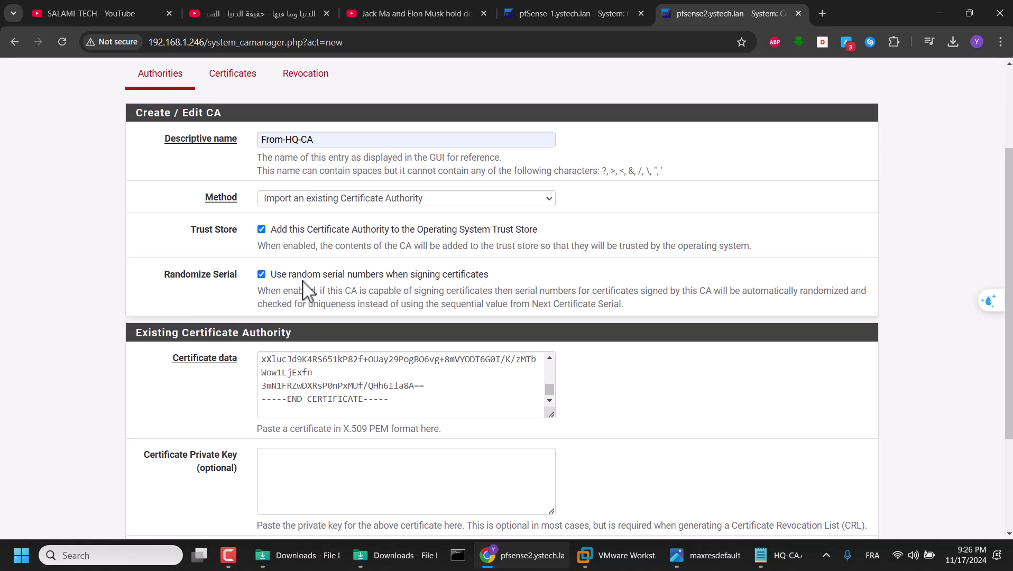
pyautogui.scroll(-3, 304, 286)
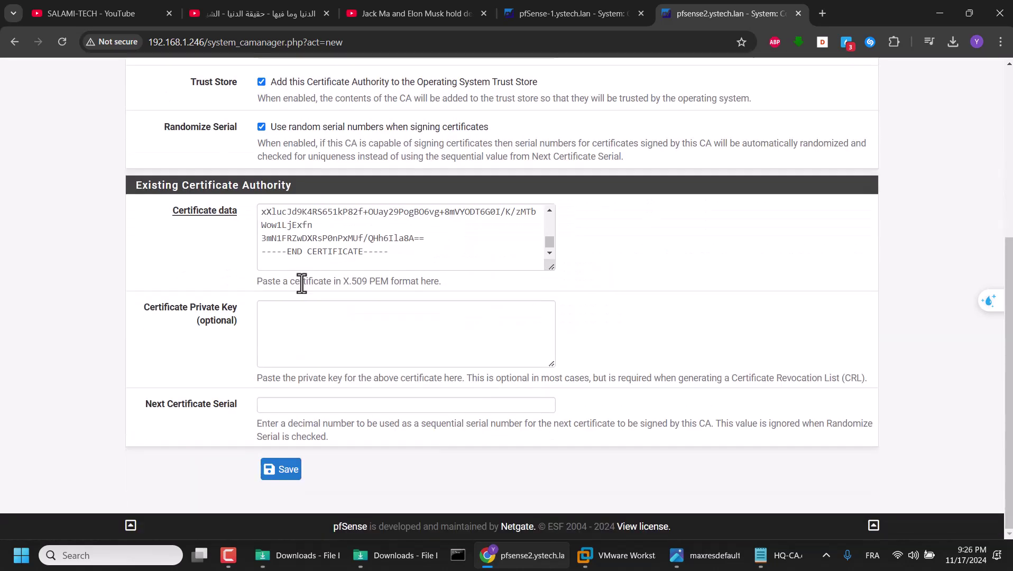
pyautogui.scroll(4, 323, 278)
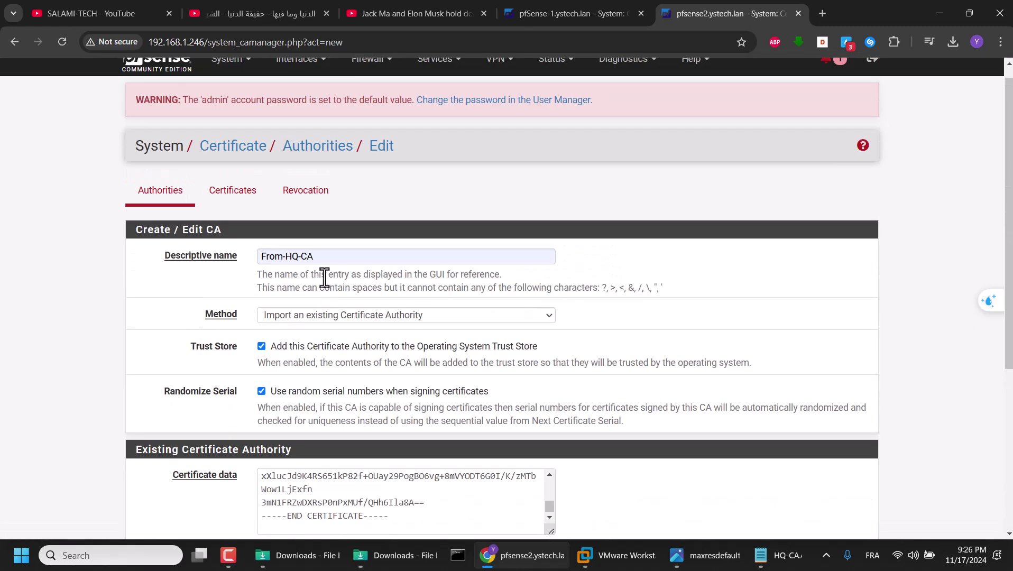
pyautogui.scroll(-4, 324, 276)
pyautogui.click(281, 469)
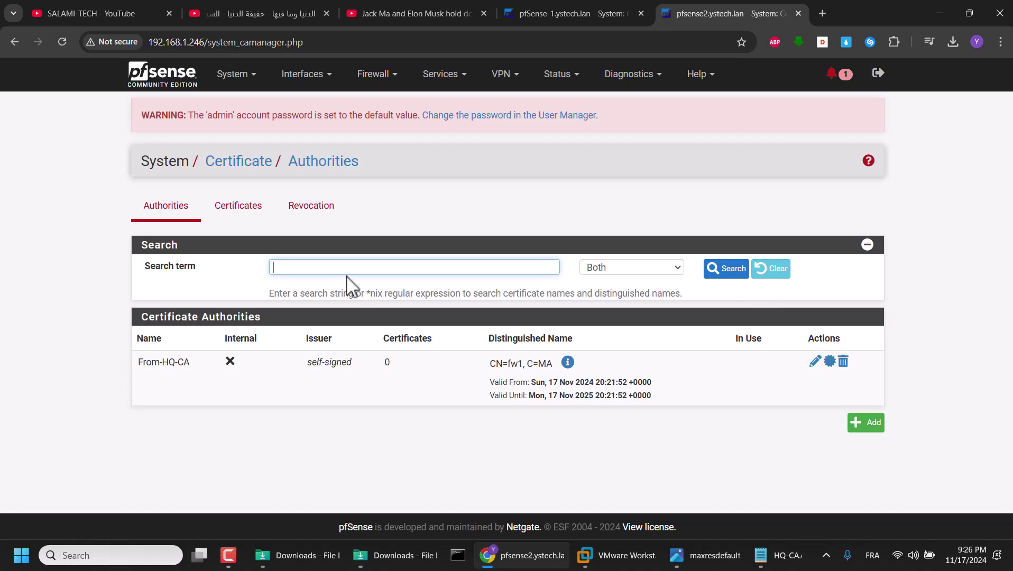
# Start a new certificate on pfSense-2 with the method Import an existing Certificate and the descriptive name brach2-ca.
pyautogui.click(248, 220)
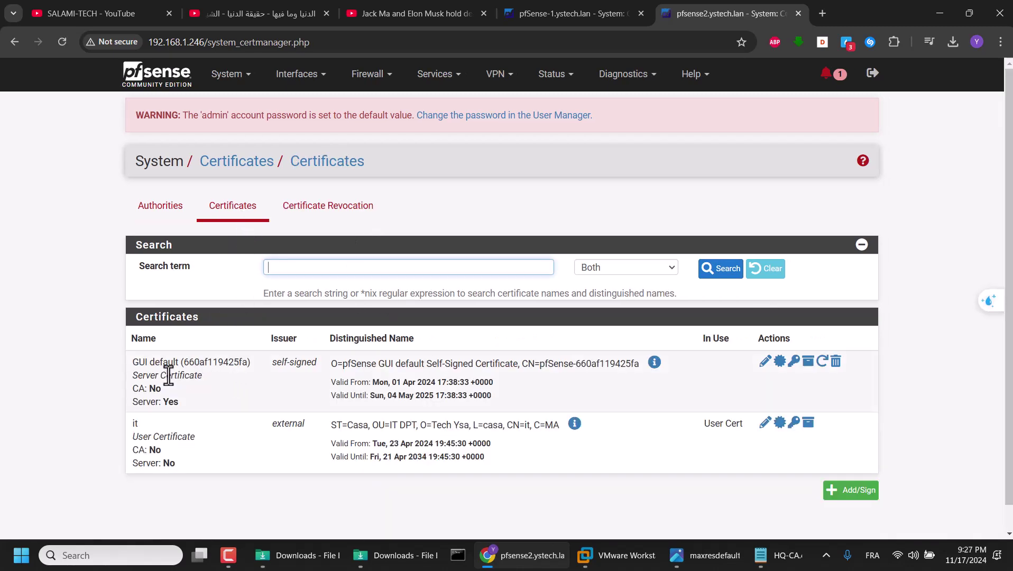
pyautogui.click(831, 491)
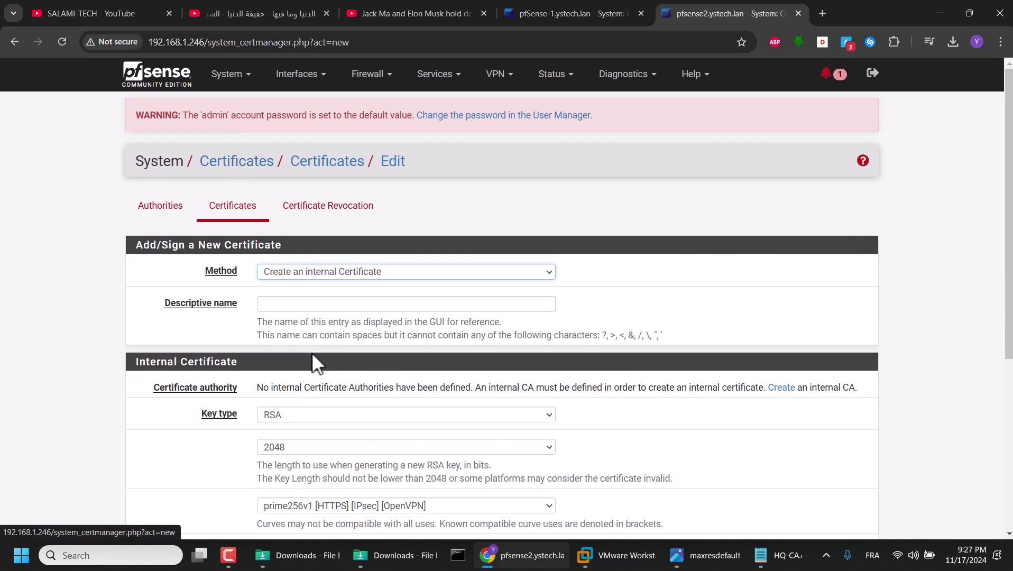
pyautogui.click(288, 272)
pyautogui.click(298, 308)
pyautogui.click(280, 305)
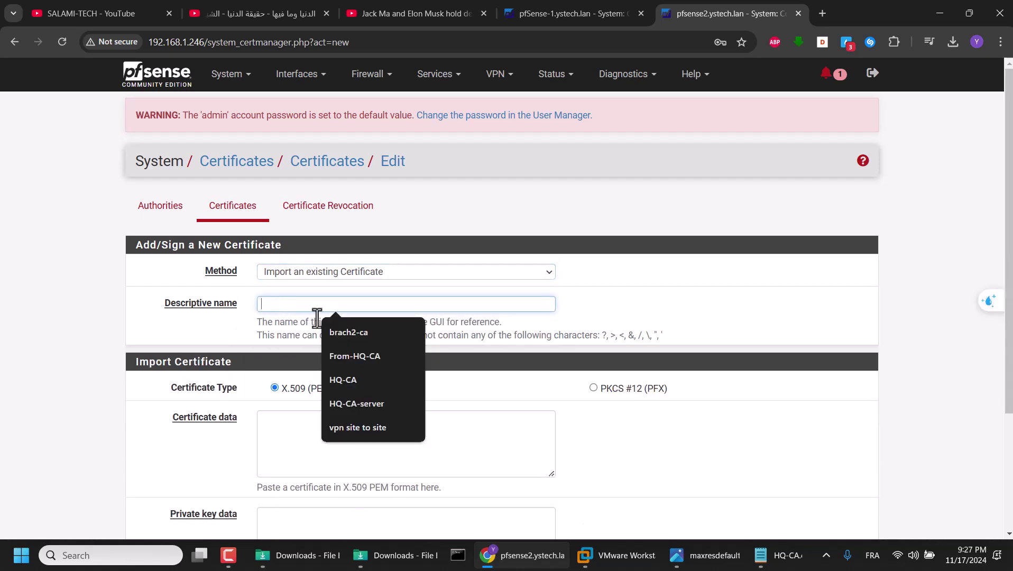
pyautogui.click(361, 332)
pyautogui.click(319, 428)
pyautogui.scroll(-1, 312, 418)
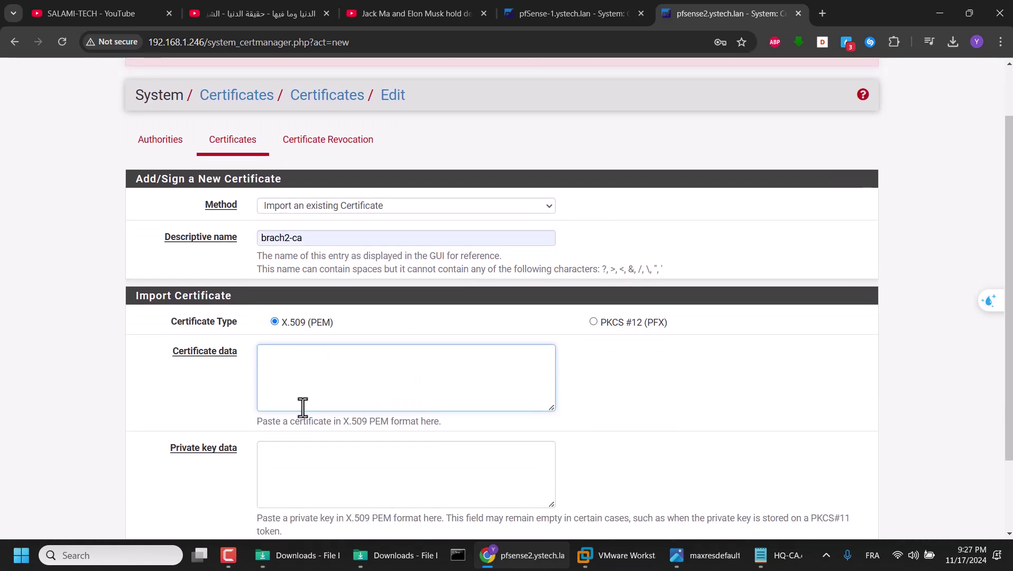
pyautogui.click(307, 348)
pyautogui.click(320, 448)
pyautogui.click(312, 360)
pyautogui.click(330, 472)
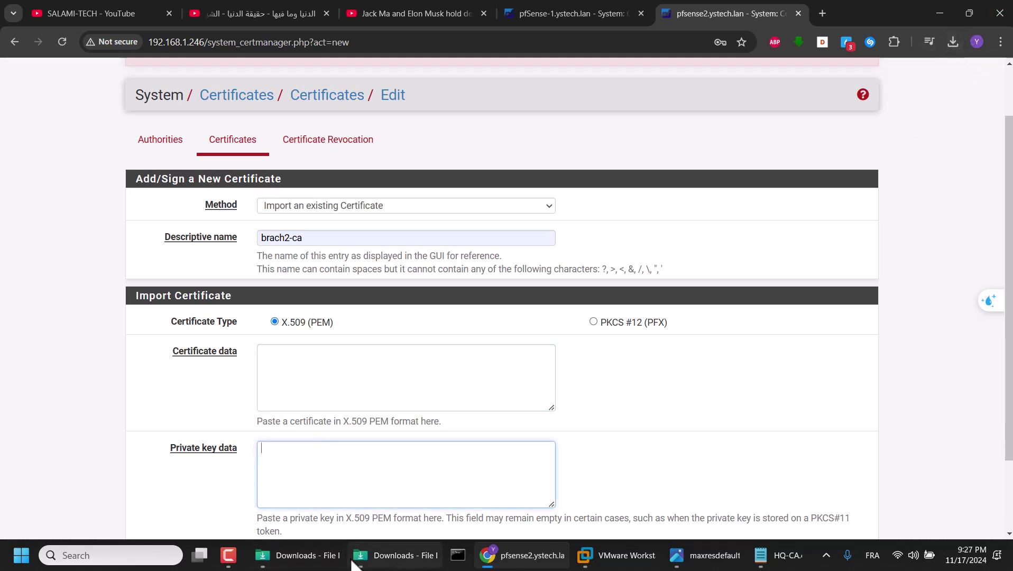
# Switch to the Downloads folder in File Explorer and select the brach2-ca.crt file.
pyautogui.click(394, 555)
pyautogui.click(221, 177)
pyautogui.click(156, 178)
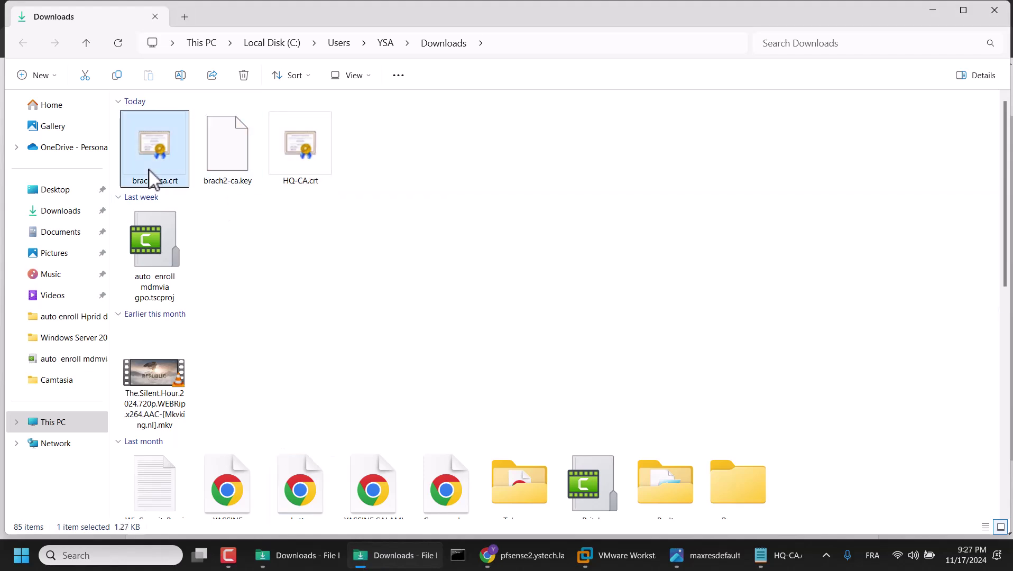
pyautogui.rightClick(157, 178)
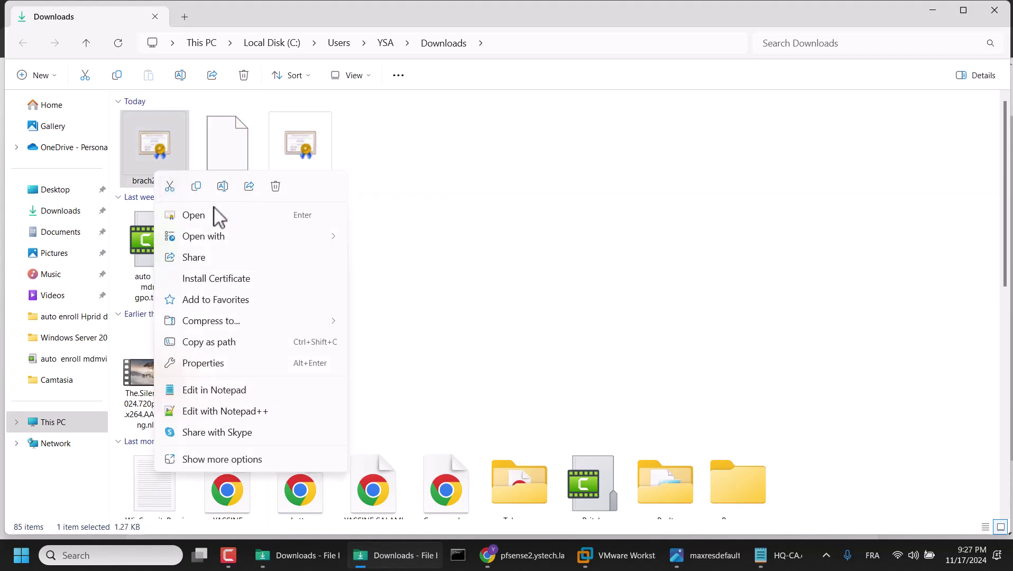
pyautogui.click(307, 216)
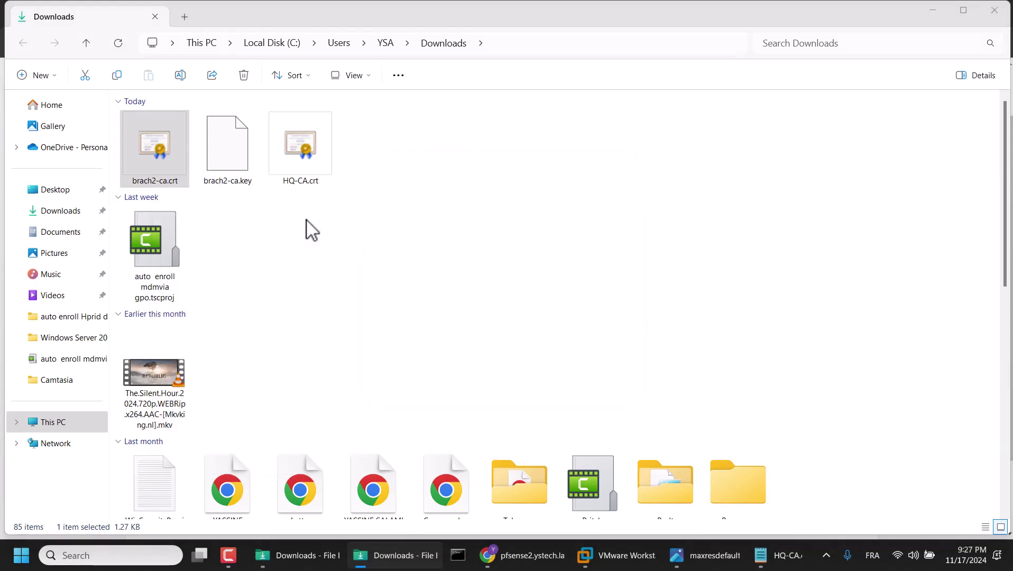
pyautogui.click(536, 293)
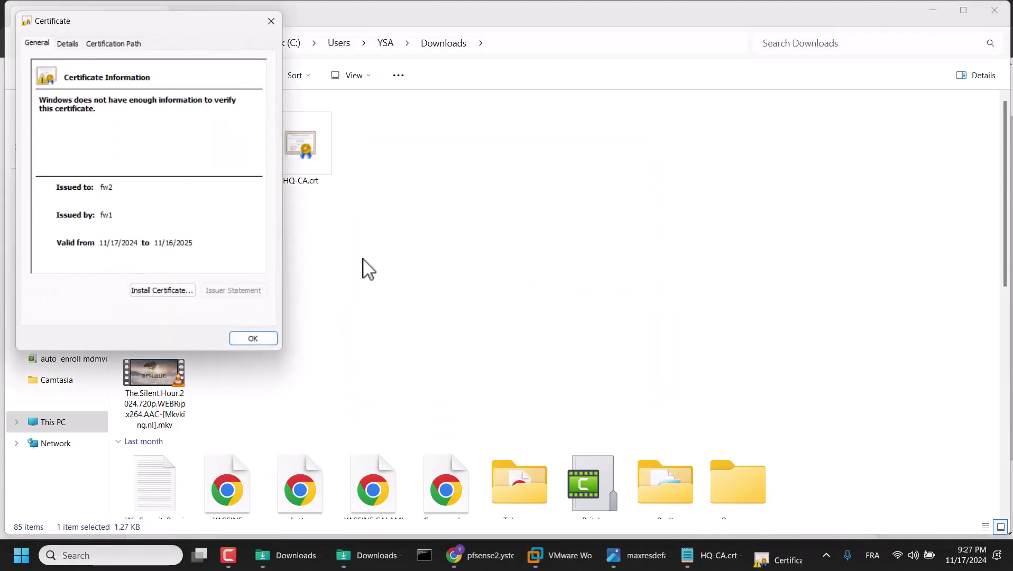
pyautogui.click(271, 21)
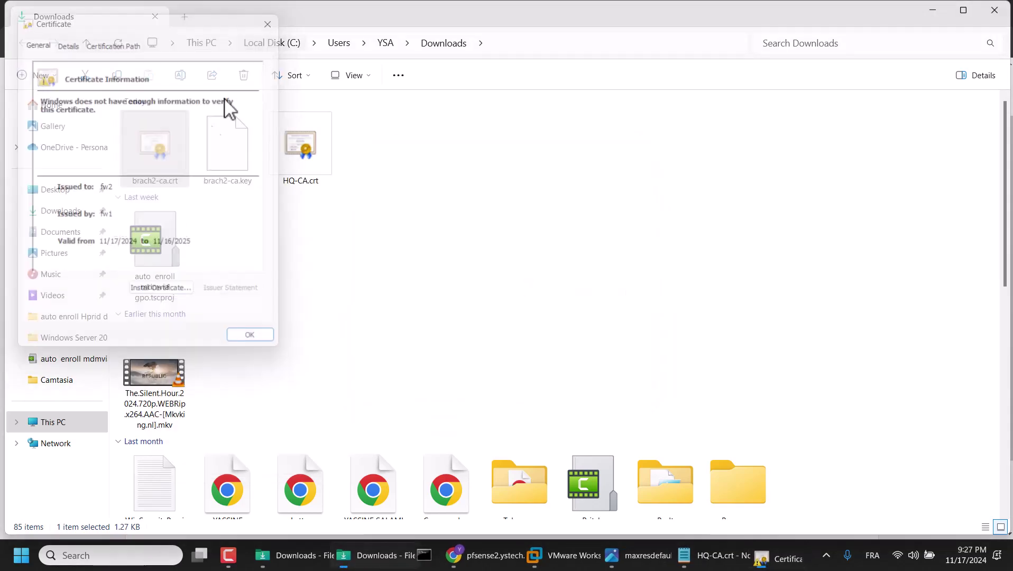
# Open brach2-ca.crt in Notepad and copy its full text into the certificate data of the certificate being imported on pfSense-2.
pyautogui.rightClick(151, 161)
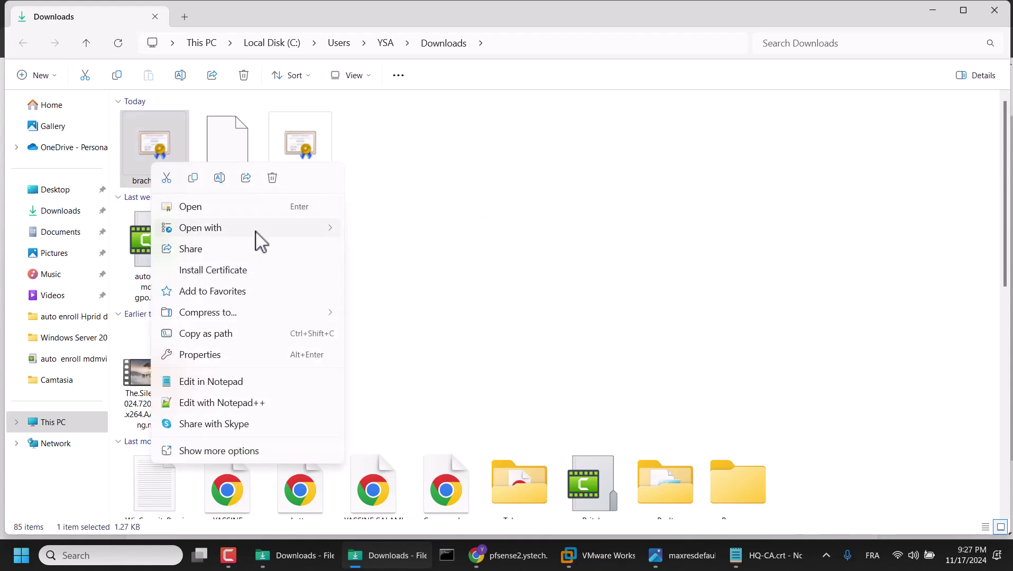
pyautogui.moveTo(256, 231)
pyautogui.click(385, 253)
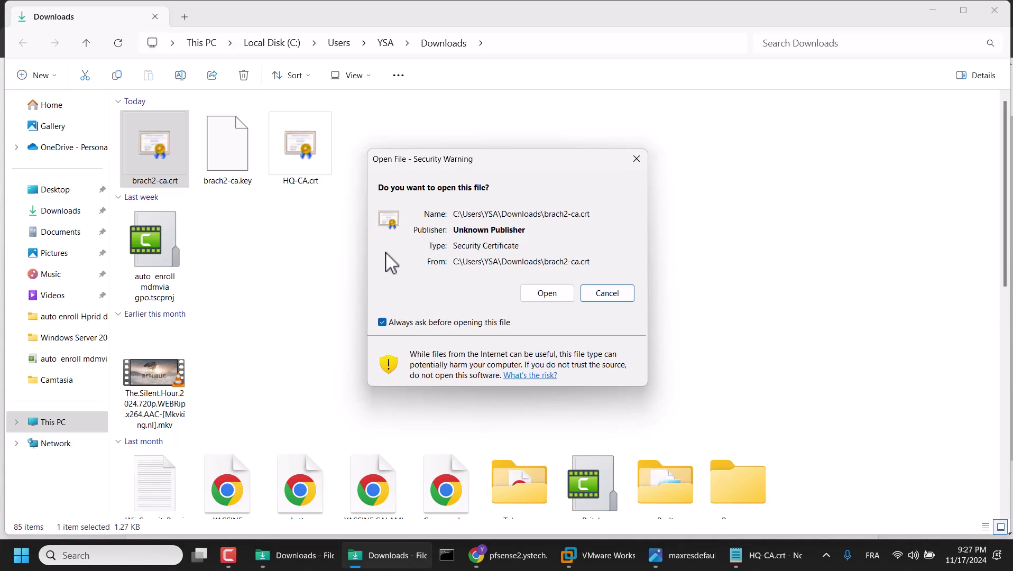
pyautogui.hotkey('alt', 'o')
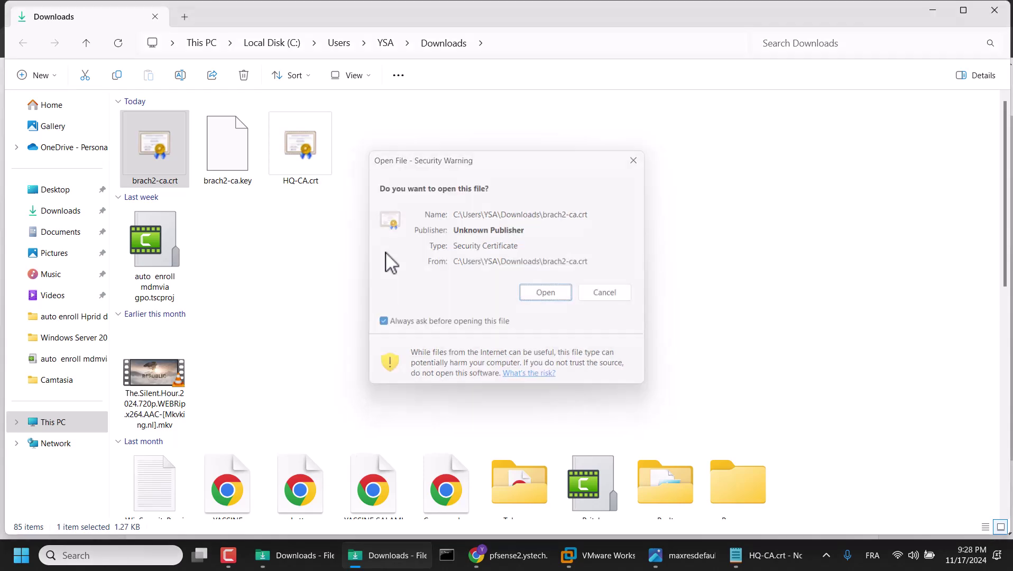
pyautogui.hotkey('ctrl', 'a')
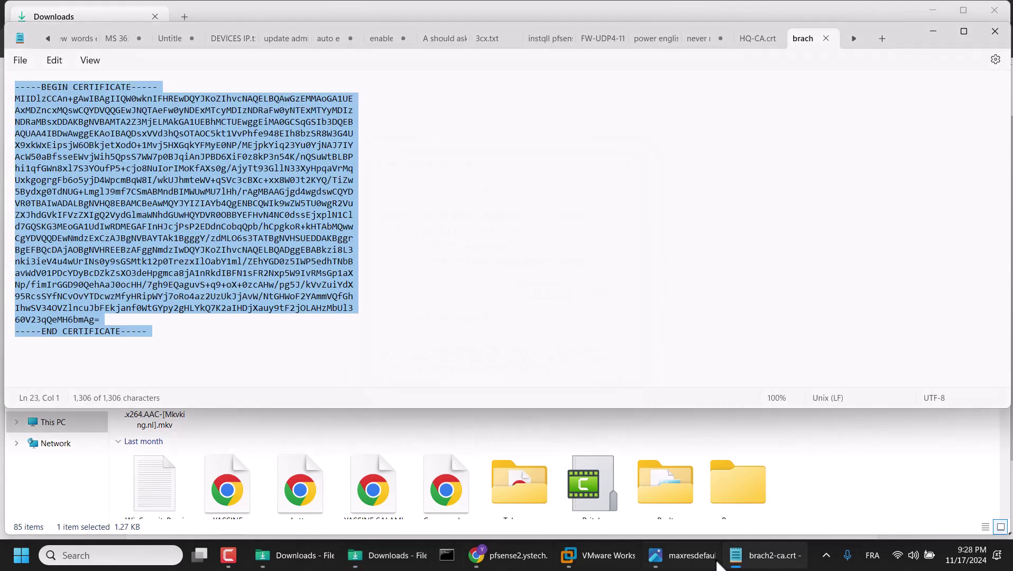
pyautogui.click(508, 555)
pyautogui.click(350, 357)
pyautogui.write('-----BEGIN CERTIFICATE----- MIIDlzCCAn+gAwIBAgIIQW0wknIFHREwDQYJKoZIhvcNAQELBQAwGzEMMAoGA1UE AxMDZncxMQswCQYDVQQGEwJNQTAeFw0yNDExMTcyMDIzNDRaFw0yNTExMTYyMDIz NDRaMBsxDDAKBgNVBAMTA2Z3MjELMAkGA1UEBhMCTUEwggEiMA0GCSqGSIb3DQEB AQUAA4IBDwAwggEKAoIBAQDsxVVd3hQsOTAOC5kt1VvPhfe948EIh8bzSR8W3G4U X9xkWxEipsjW6OBkjetXodO+1Mvj5HXGqkYFMyE0NP/MEjpkYiq23Yu0YjNAJ7IY AcW50aBfsseEWvjWih5QpsS7WW7p0BJqiAnJPBD6XiF0z8kP3n54K/nQSuWtBLBP hi1qfGWn8xl7S3YOufP5+cjo8NuIorIMoKfAXs0g/AjyTt93GllN33XyHpqaVrMq UxkgogrgFb6o5yjD4WpcmBqW8I/wkUJhmteWV+qSVc3cBXc+xx8W0Jt2KYQ/TiZw 5Bydxg0TdNUG+LmglJ9mf7CSmABMndBIMWUwMU7lHh/rAgMBAAGjgd4wgdswCQYD VR0TBAIwADALBgNVHQ8EBAMCBeAwMQYJYIZIAYb4QgENBCQWIk9wZW5TU0wgR2Vu ZXJhdGVkIFVzZXIgQ2VydGlmaWNhdGUwHQYDVR0OBBYEFHvN4NC0dssEjxplN1Cl d7GQSKG3MEoGA1UdIwRDMEGAFInHJcjPsP2EDdnCobqQpb/hCpgkoR+kHTAbMQww CgYDVQQDEwNmdzExCzAJBgNVBAYTAk1BgggY/zdMLO6s3TATBgNVHSUEDDAKBggr BgEFBQcDAjAOBgNVHREEBzAFggNmdzIwDQYJKoZIhvcNAQELBQADggEBABkzi8L3 nki3ieV4u4wUrINs0y9sGSMtk12p0TrezxIlOabY1ml/ZEhYGD0z5IWP5edhTNbB avWdV01PDcYDyBcDZkZsXO3deHpgmca8jA1nRkdIBFN1sFR2Nxp5W9IvRMsGp1aX Np/fimIrGGD90QehAaJ0ocHH/7gh9EQaguvS+q9+oX+0zcAHw/pg5J/kVvZuiYdX 95RcsSYfNCvOvYTDcwzMfyHRipWYj7oRo4az2UzUkJjAvW/NtGHWoF2YAmmVQfGh IhwSV34OVZlncuJbFEkjanf0WtGYpy2gHLYkQ7K2aIHDjXauy9tF2jOLAHzMbUl3 60V23qQeMH6bmAg= -----END CERTIFICATE-----')
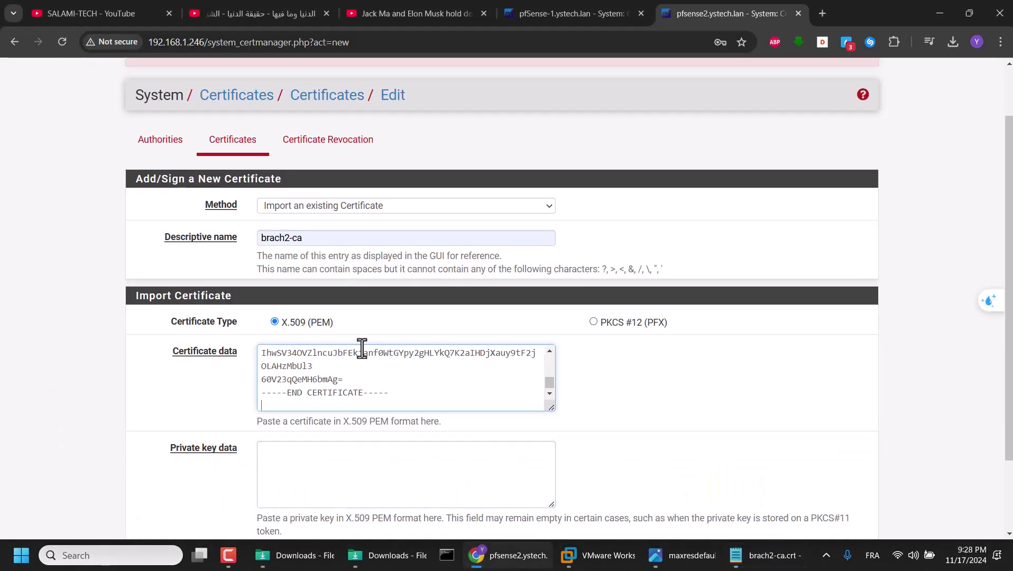
# Open brach2-ca.key from Downloads in Notepad and copy the entire private key into the import's private key data.
pyautogui.click(307, 554)
pyautogui.rightClick(238, 180)
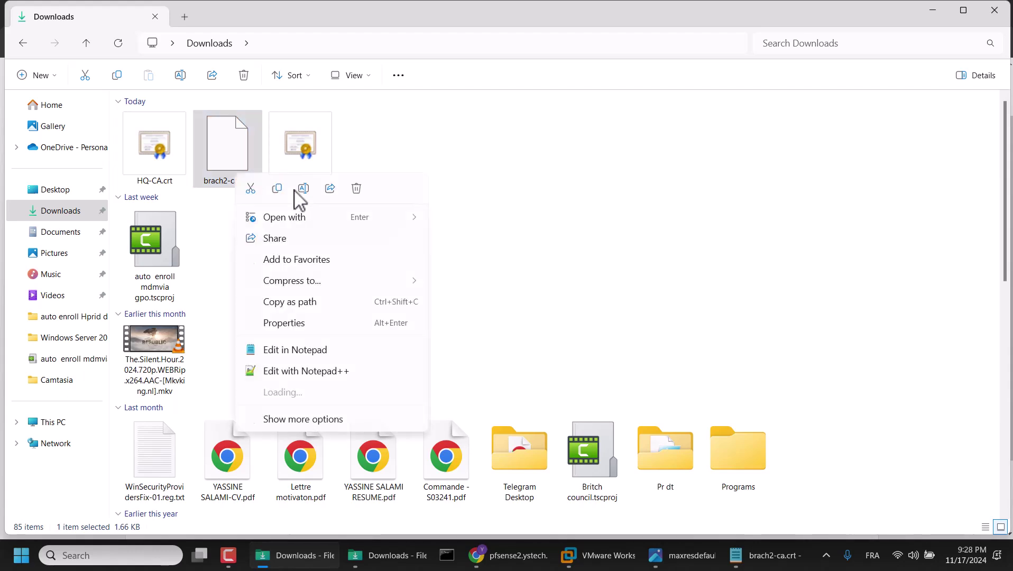
pyautogui.moveTo(328, 225)
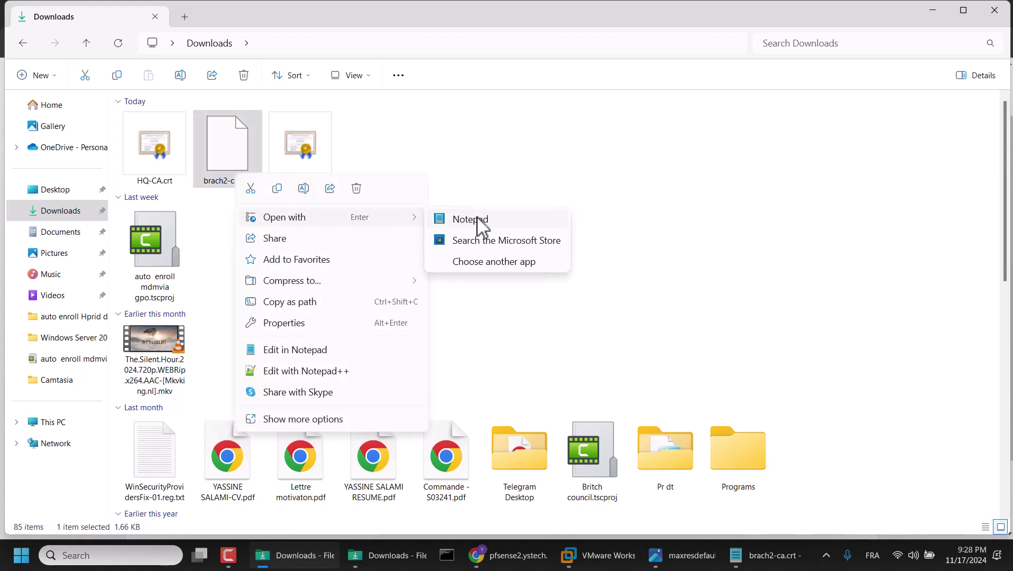
pyautogui.click(471, 219)
pyautogui.hotkey('ctrl', 'a')
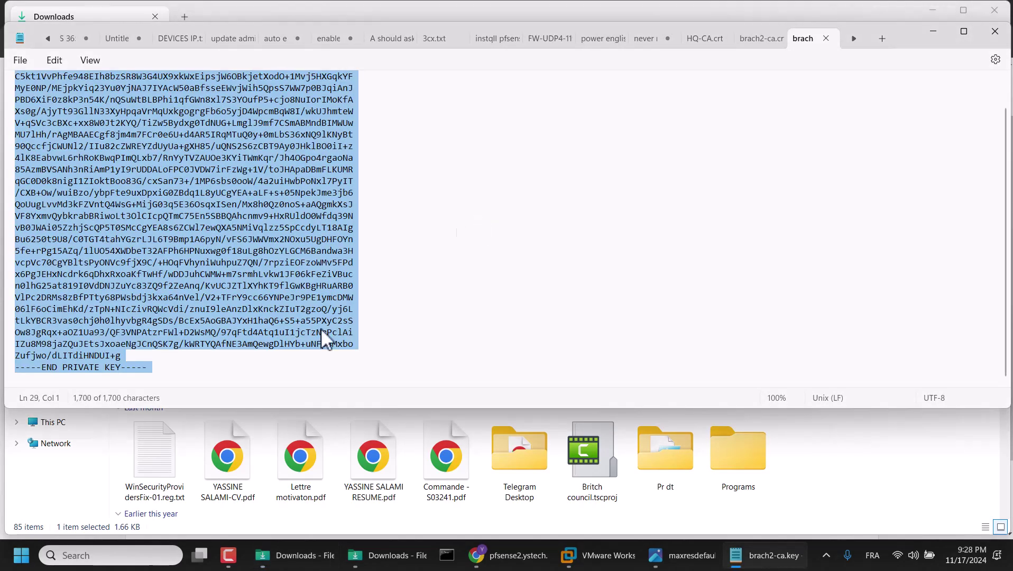
pyautogui.click(507, 555)
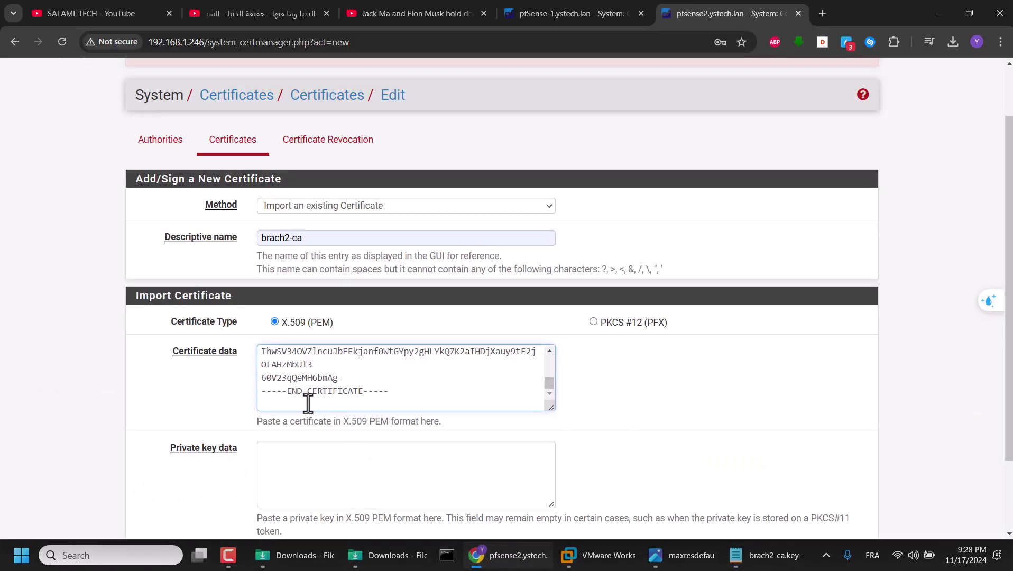
pyautogui.click(317, 458)
pyautogui.hotkey('ctrl', 'v')
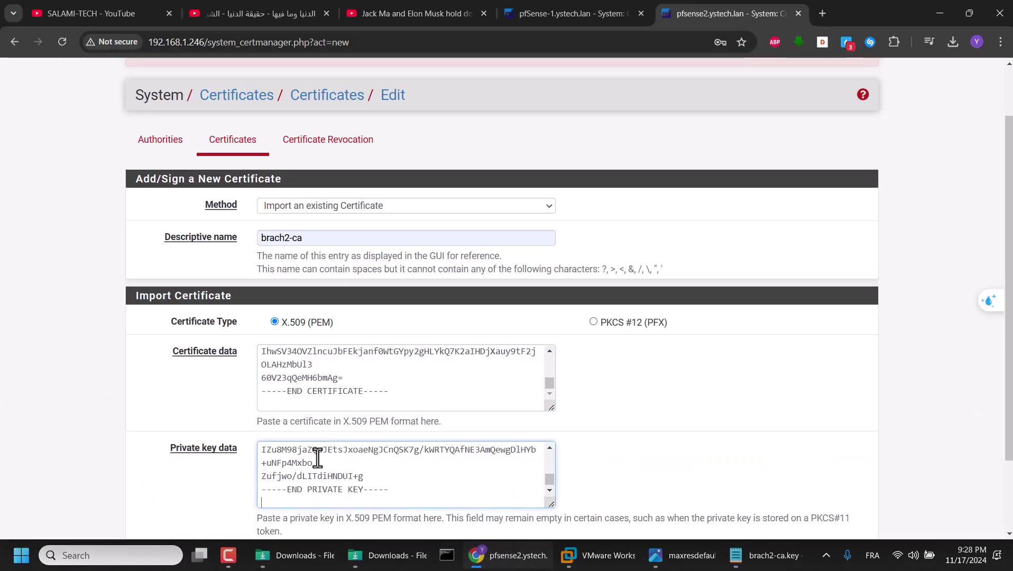
# Save the imported brach2-ca certificate and check its entry in the certificate list.
pyautogui.scroll(-2, 373, 302)
pyautogui.scroll(3, 360, 380)
pyautogui.click(283, 472)
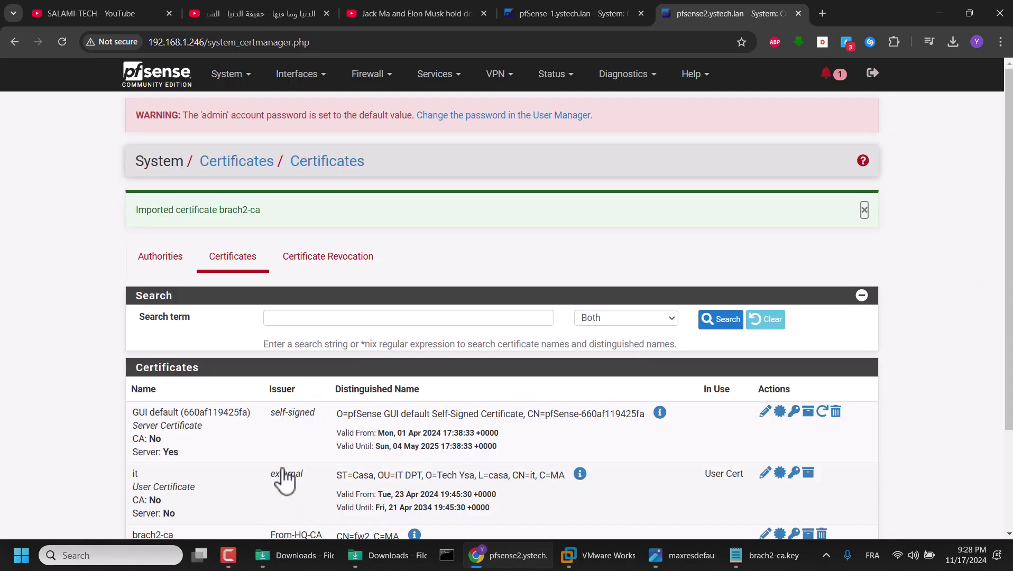
pyautogui.scroll(-2, 539, 403)
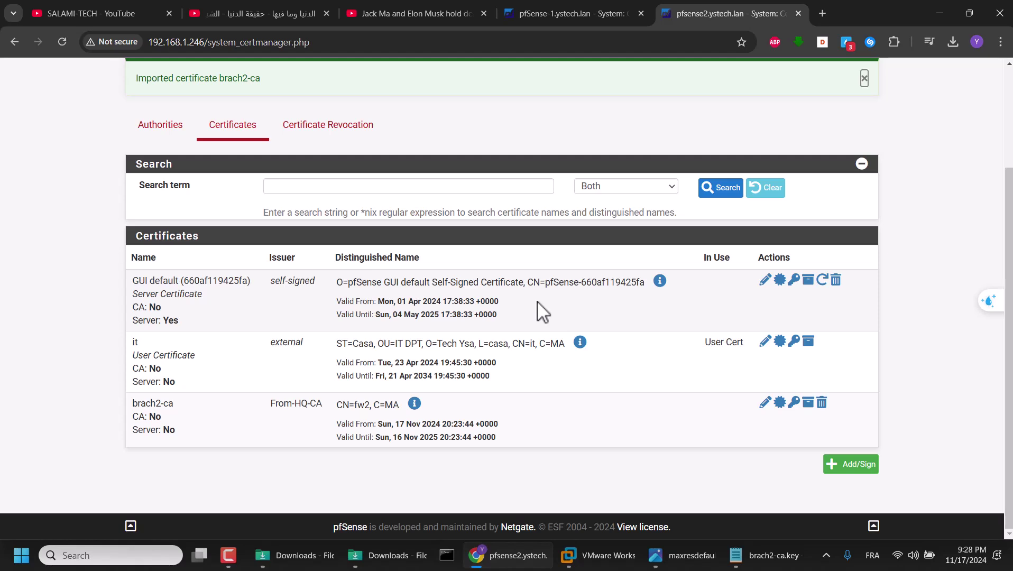
pyautogui.scroll(2, 539, 311)
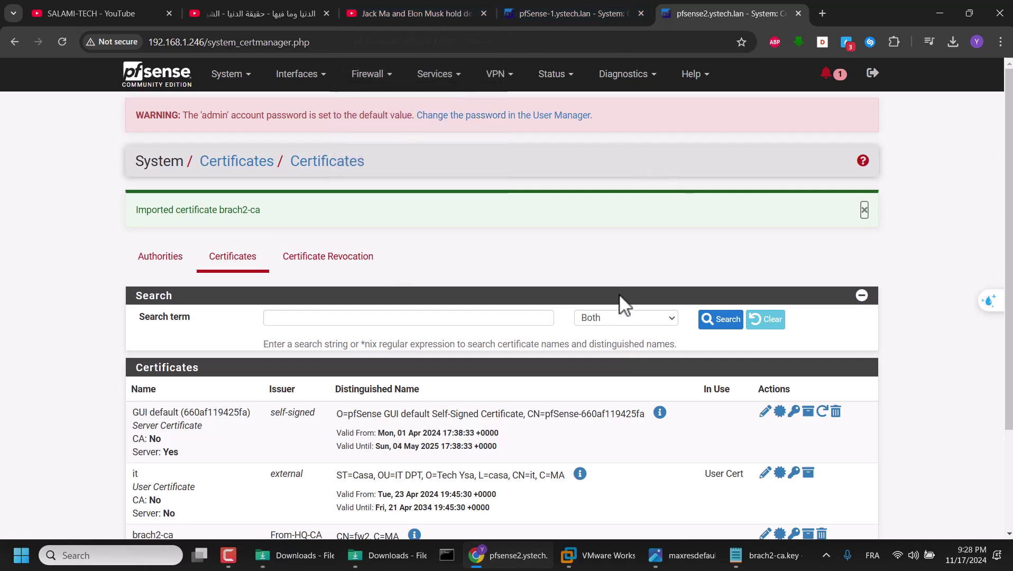
# Switch to pfSense-1 and start a new OpenVPN server with the description "site to site vpn".
pyautogui.click(533, 16)
pyautogui.scroll(2, 448, 255)
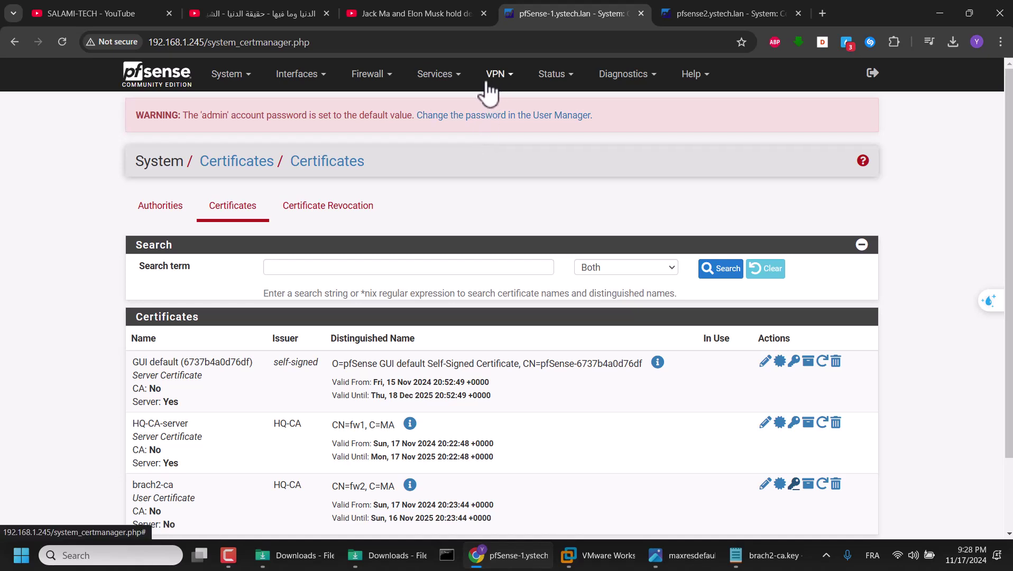
pyautogui.click(509, 77)
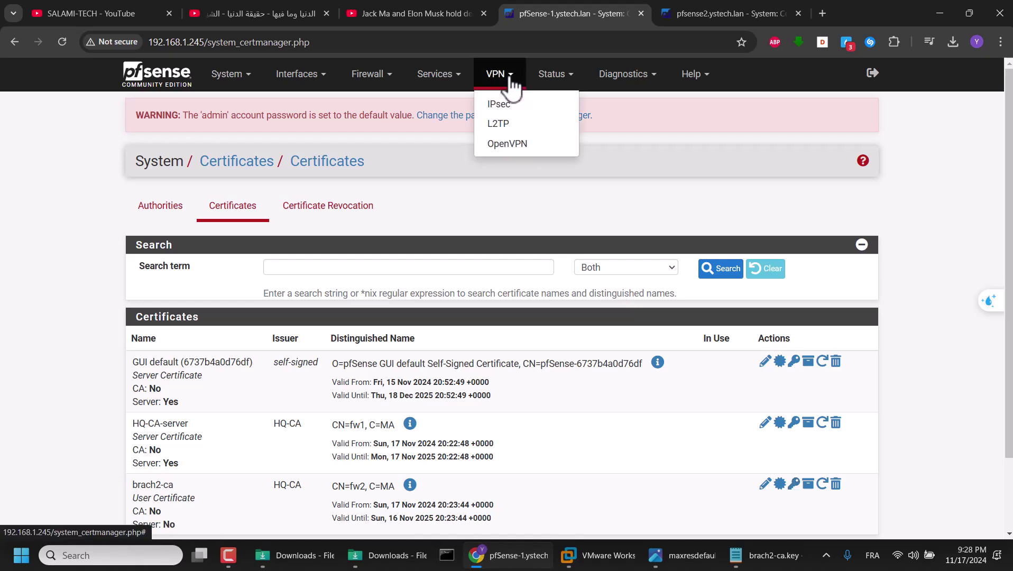
pyautogui.click(501, 145)
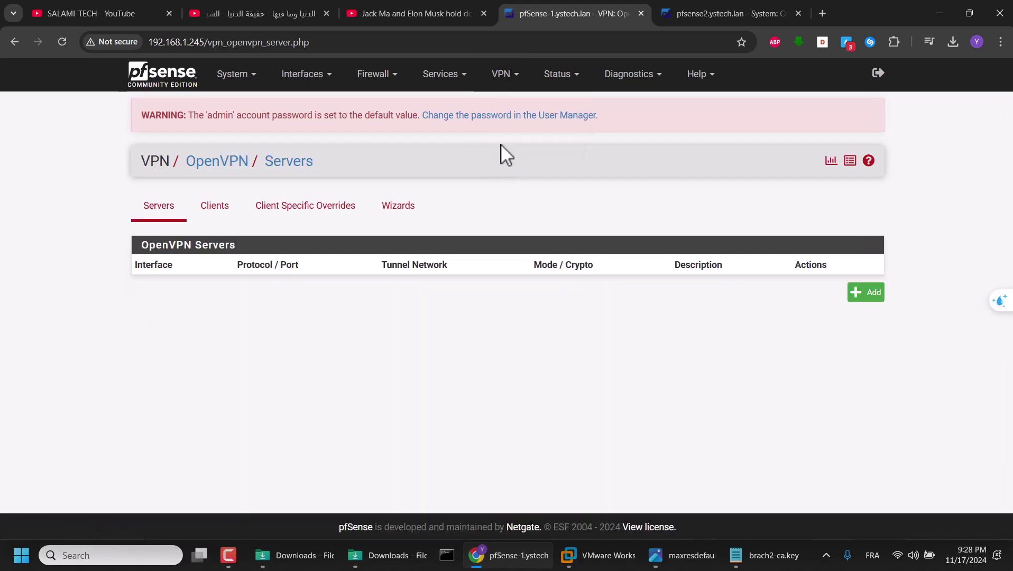
pyautogui.click(862, 296)
pyautogui.click(265, 272)
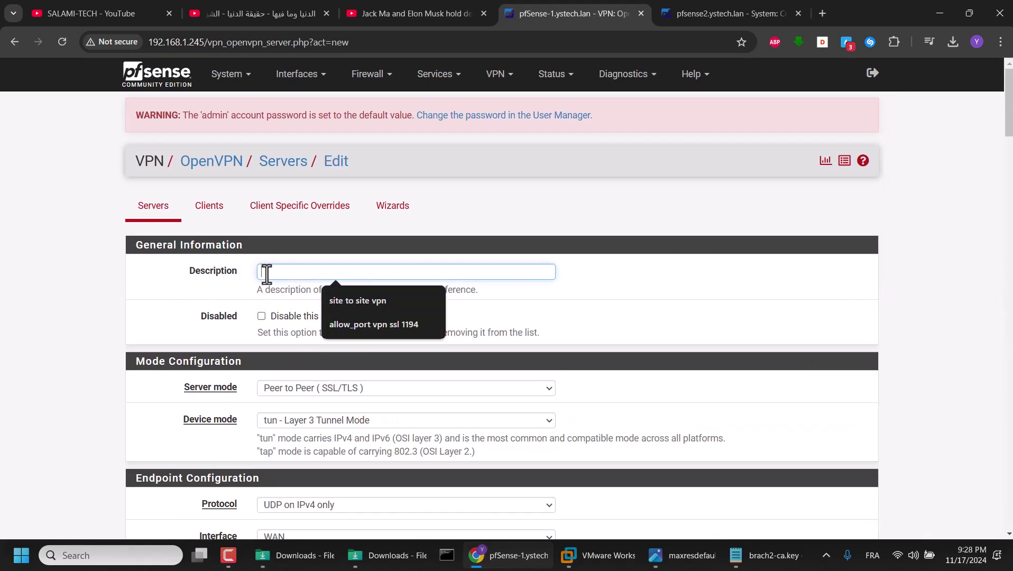
pyautogui.click(361, 300)
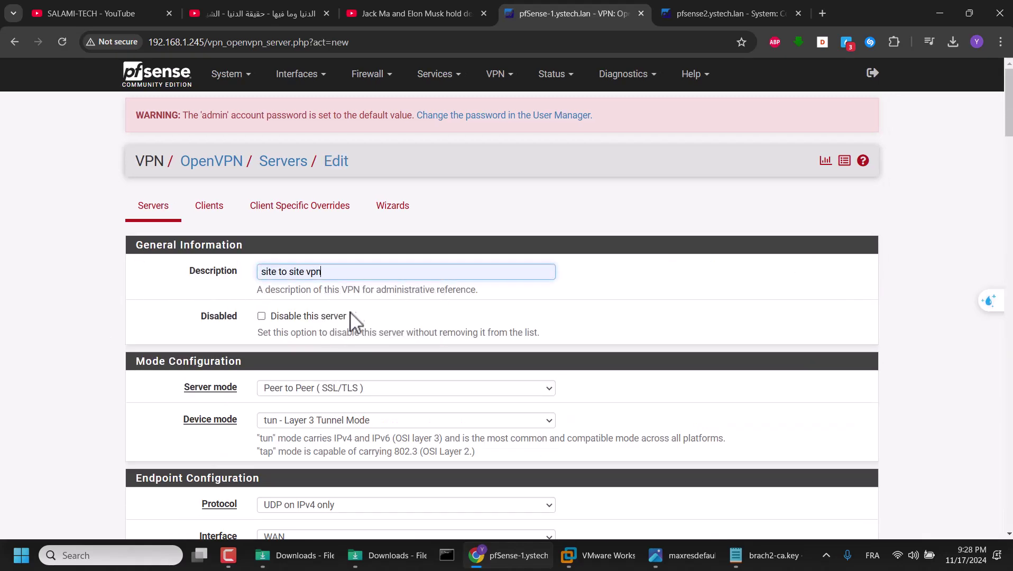
# Try the Peer to Peer ( Shared Key ) server mode, read its warning, and return the mode to Peer to Peer ( SSL/TLS ).
pyautogui.scroll(-1, 314, 345)
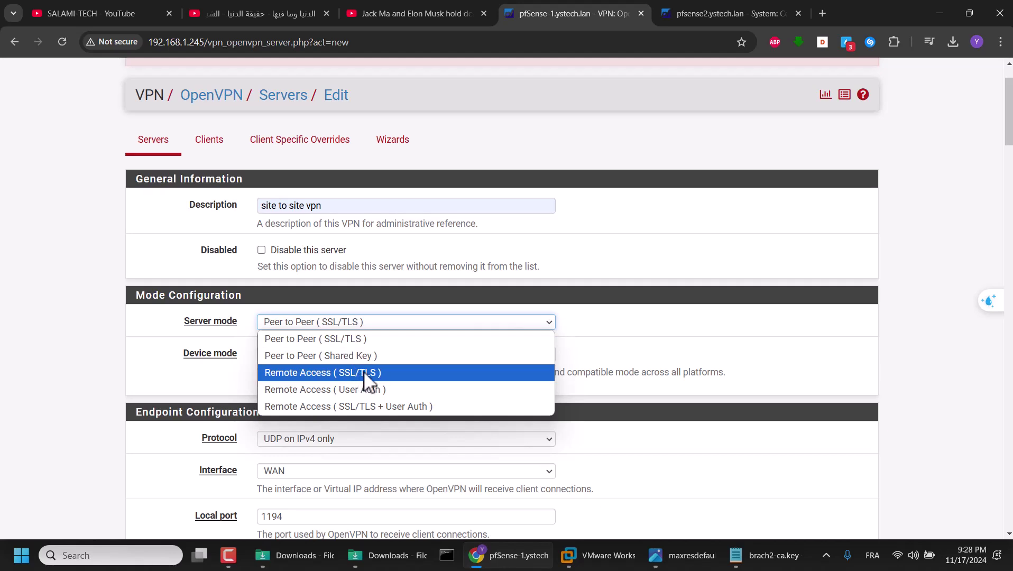
pyautogui.click(383, 357)
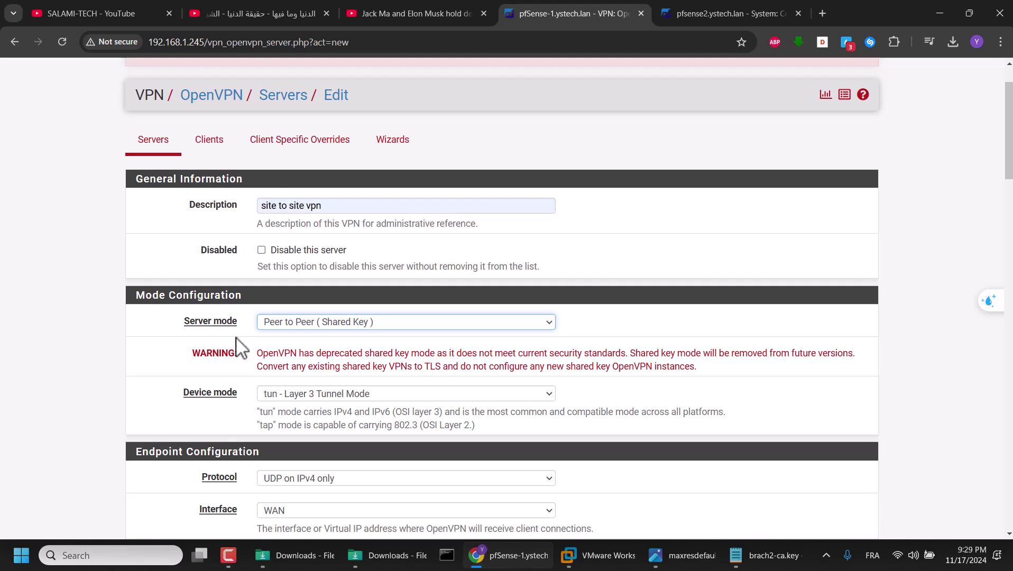
pyautogui.moveTo(256, 353); pyautogui.dragTo(757, 365)
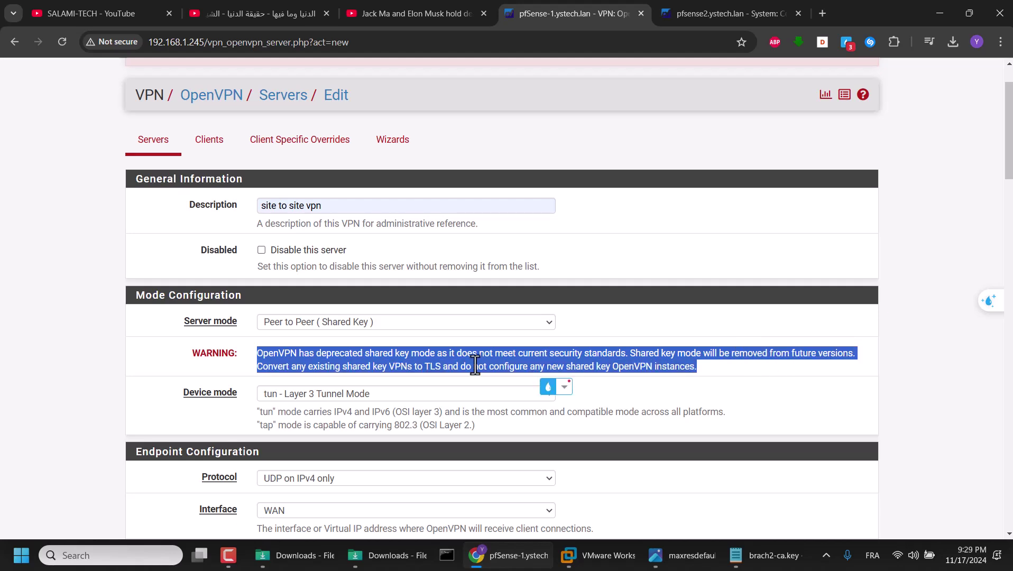
pyautogui.click(304, 323)
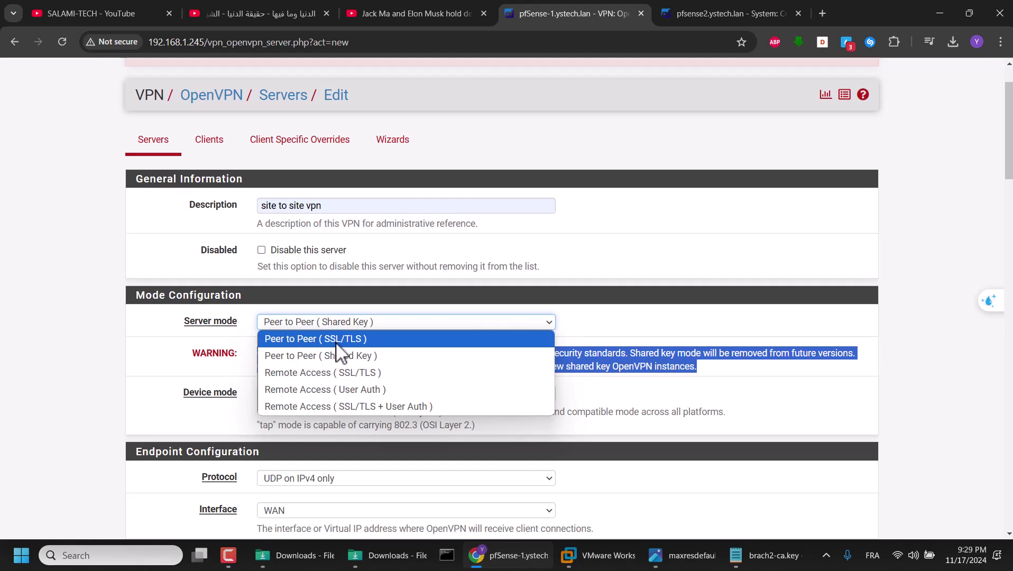
pyautogui.click(320, 341)
# Keep the protocol on UDP on IPv4 only and set the OpenVPN server's local port to 33654.
pyautogui.scroll(-3, 264, 359)
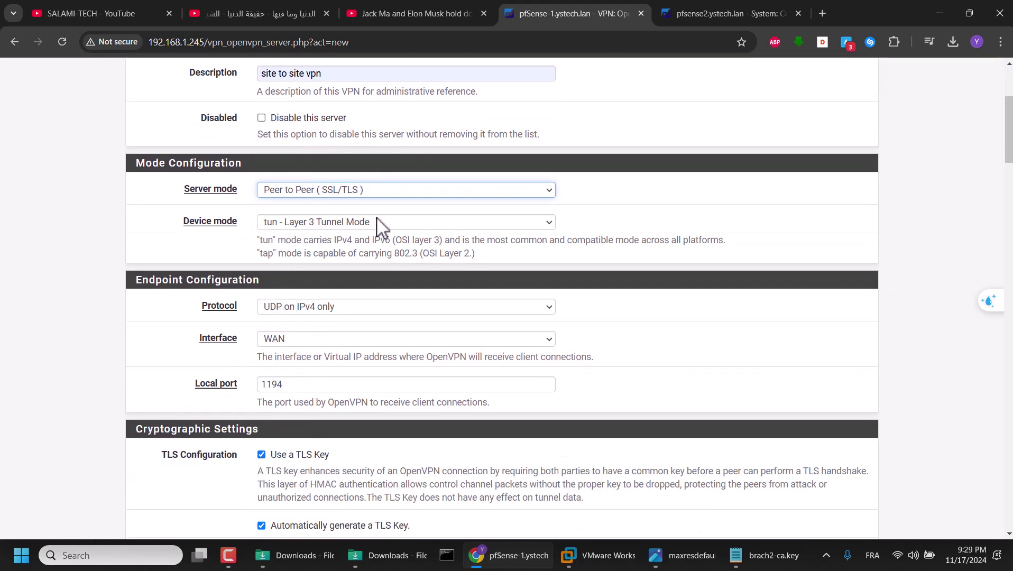
pyautogui.click(310, 306)
pyautogui.click(310, 306)
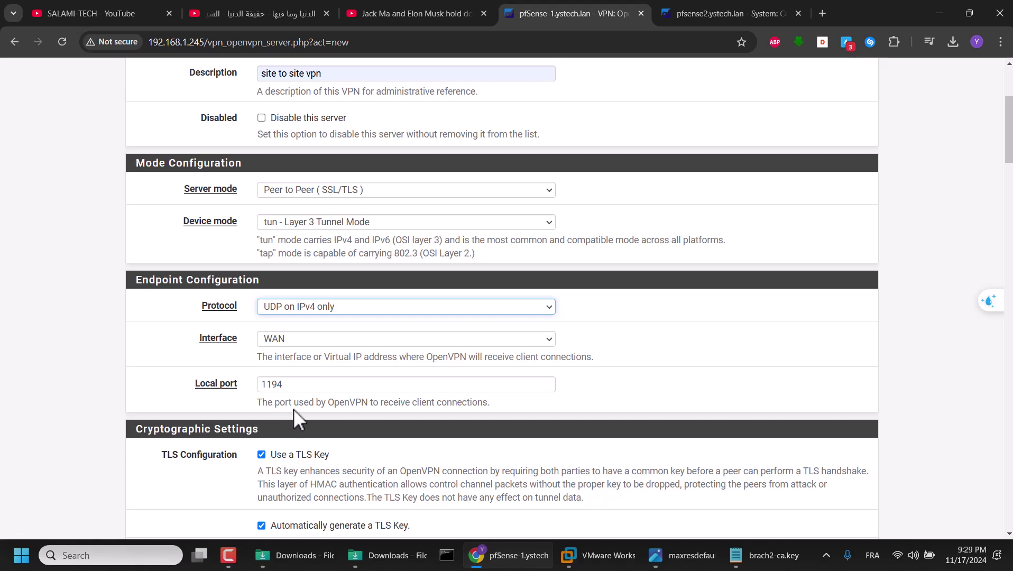
pyautogui.doubleClick(259, 385)
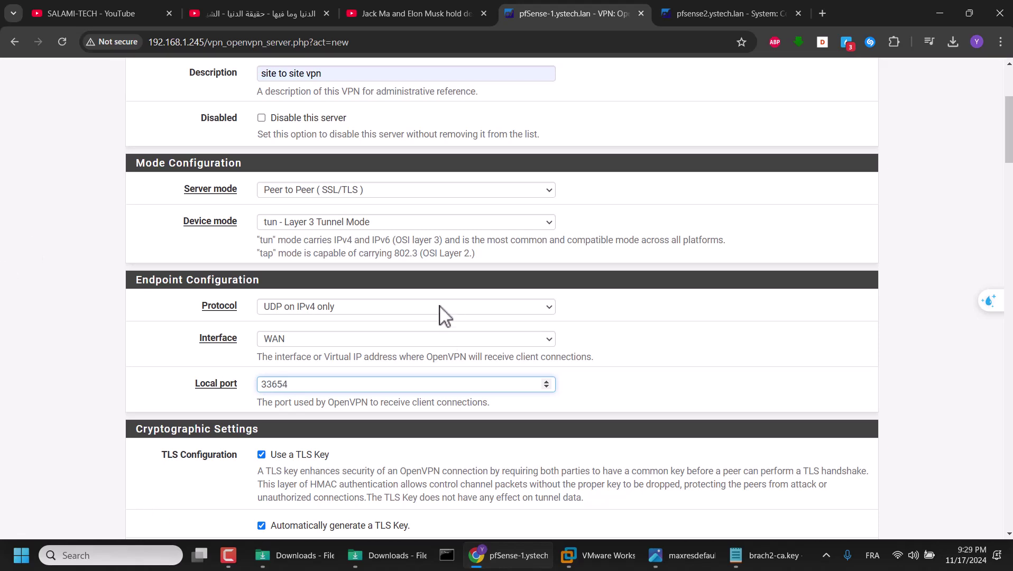
pyautogui.moveTo(291, 384); pyautogui.dragTo(212, 389)
# Keep HQ-CA as the peer certificate authority and choose HQ-CA-server as the server certificate.
pyautogui.scroll(-1, 318, 459)
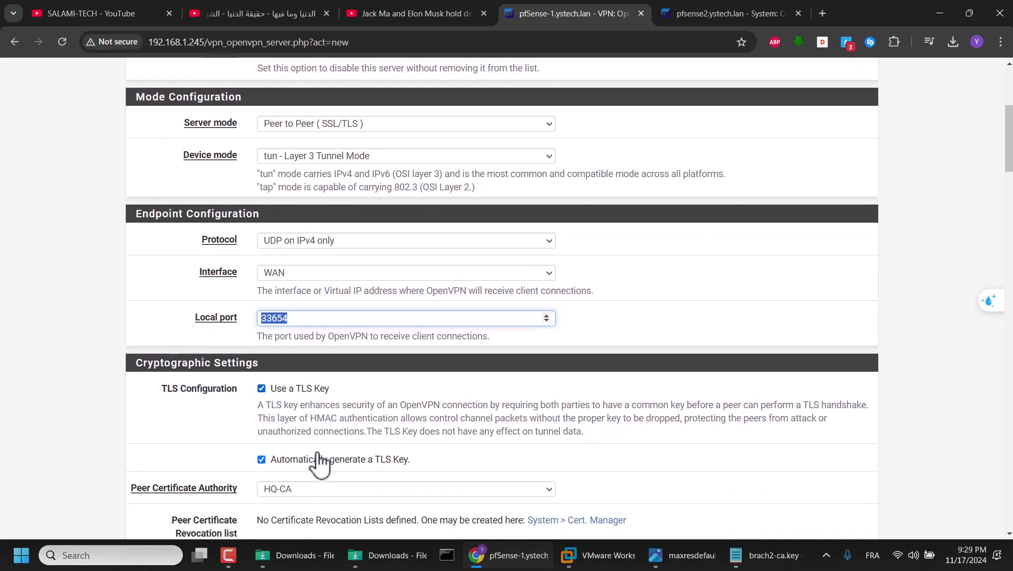
pyautogui.scroll(-2, 328, 458)
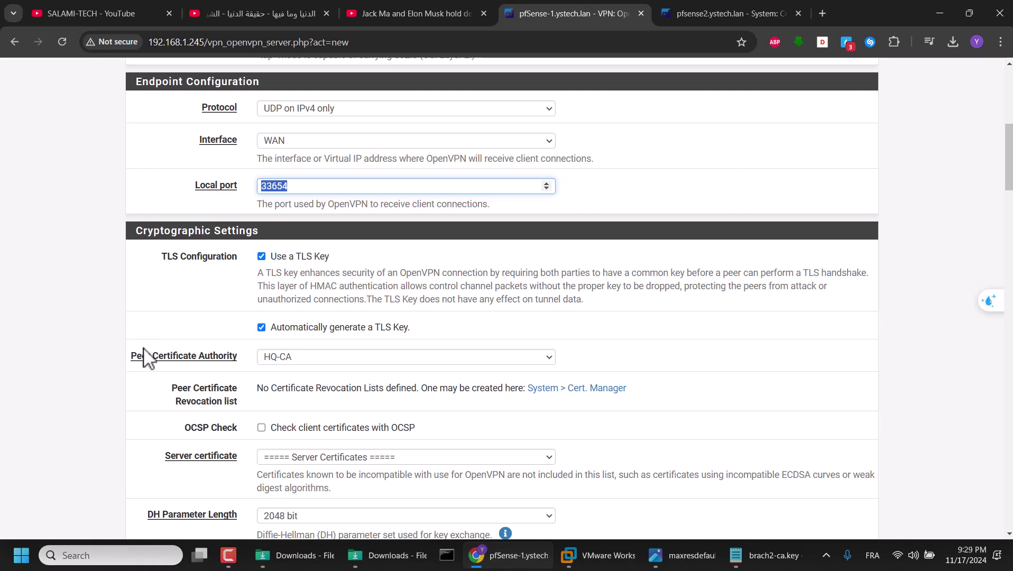
pyautogui.click(295, 358)
pyautogui.click(295, 359)
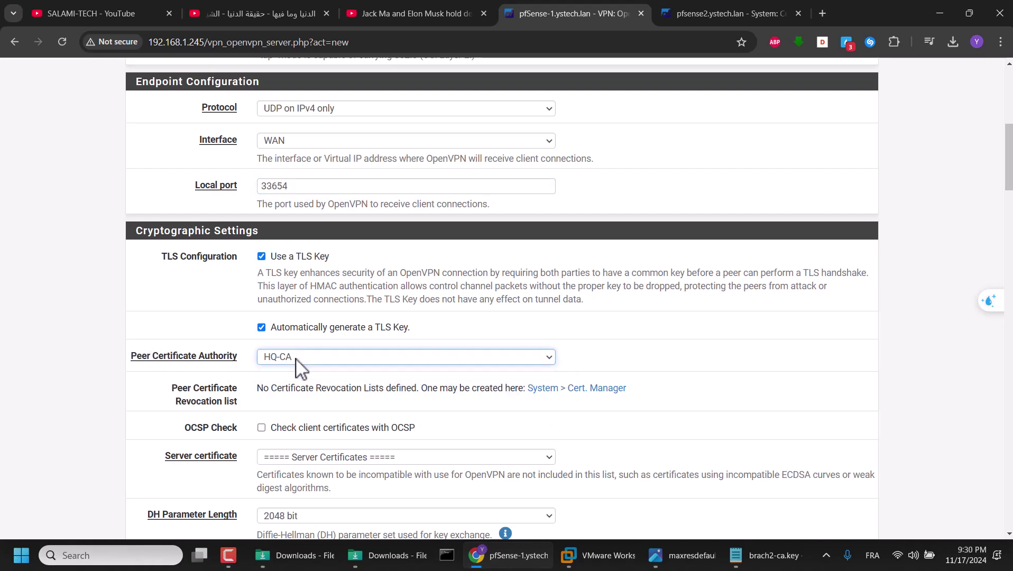
pyautogui.click(301, 364)
pyautogui.scroll(-1, 102, 417)
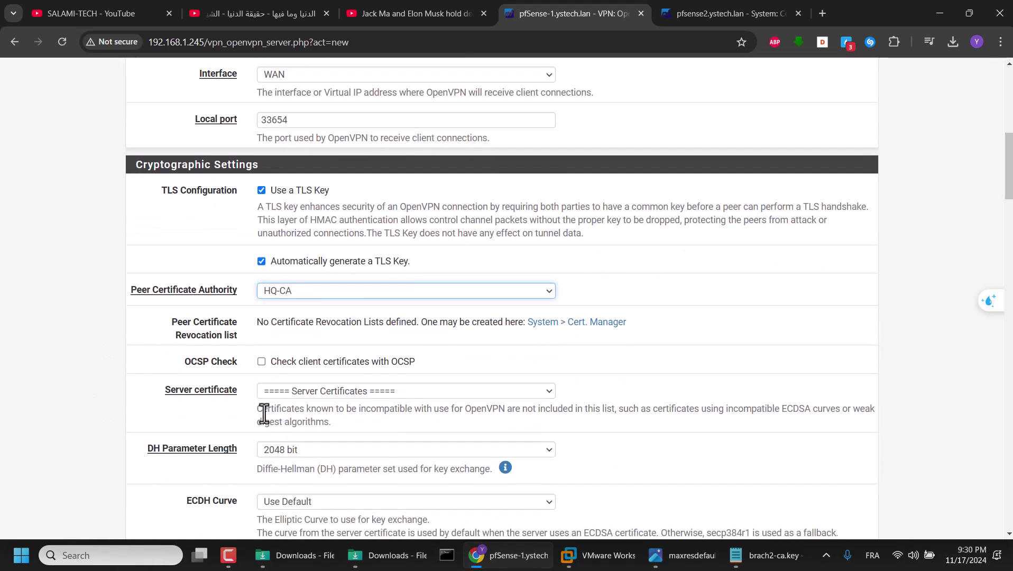
pyautogui.click(328, 391)
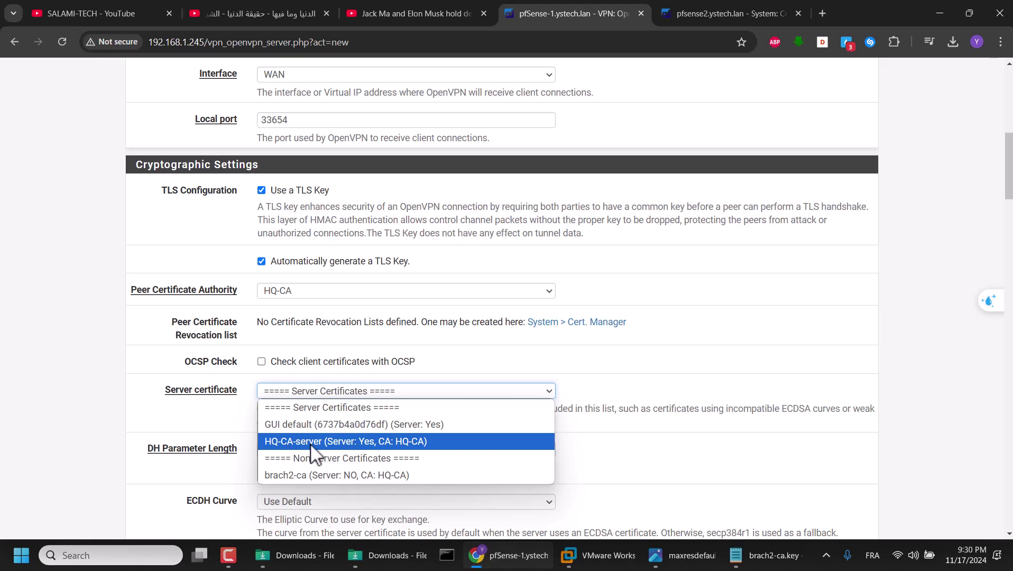
pyautogui.click(290, 440)
# Review the remaining cryptographic options up to Tunnel Settings and examine the network diagram in maxresdefault.jpg for the tunnel and site addressing.
pyautogui.scroll(-1, 112, 401)
pyautogui.scroll(2, 112, 402)
pyautogui.scroll(-8, 113, 402)
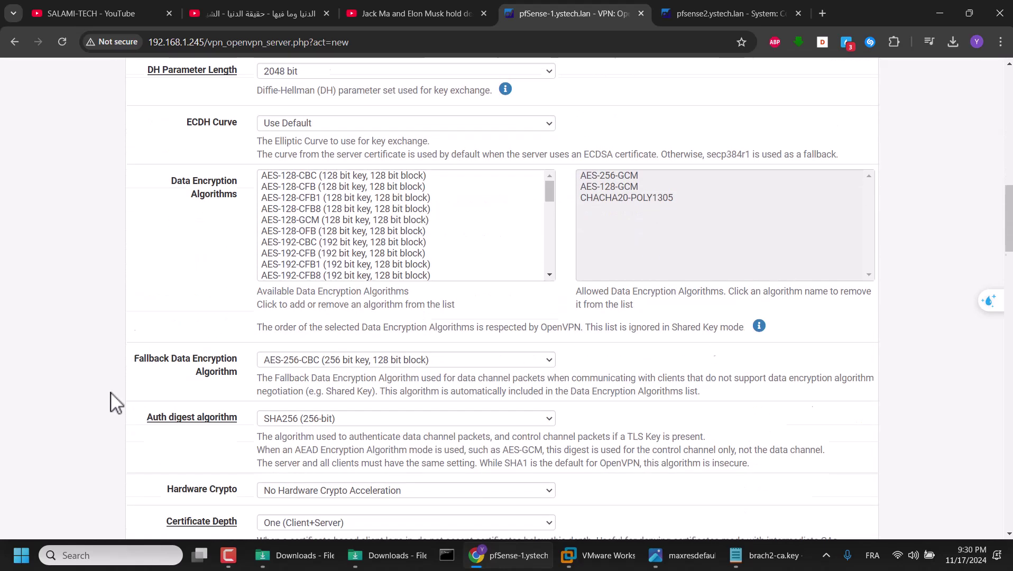
pyautogui.scroll(-4, 113, 402)
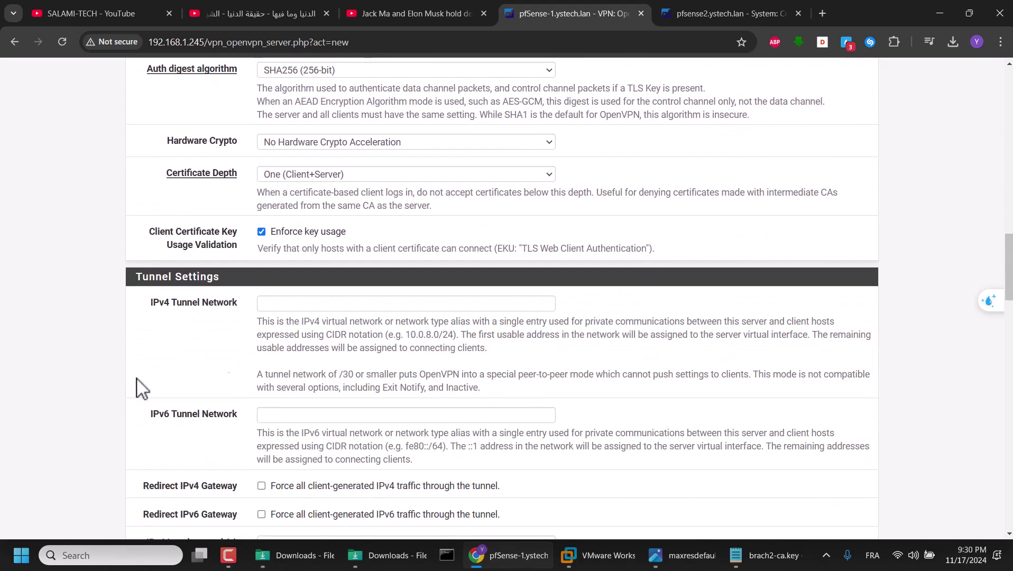
pyautogui.scroll(-1, 199, 323)
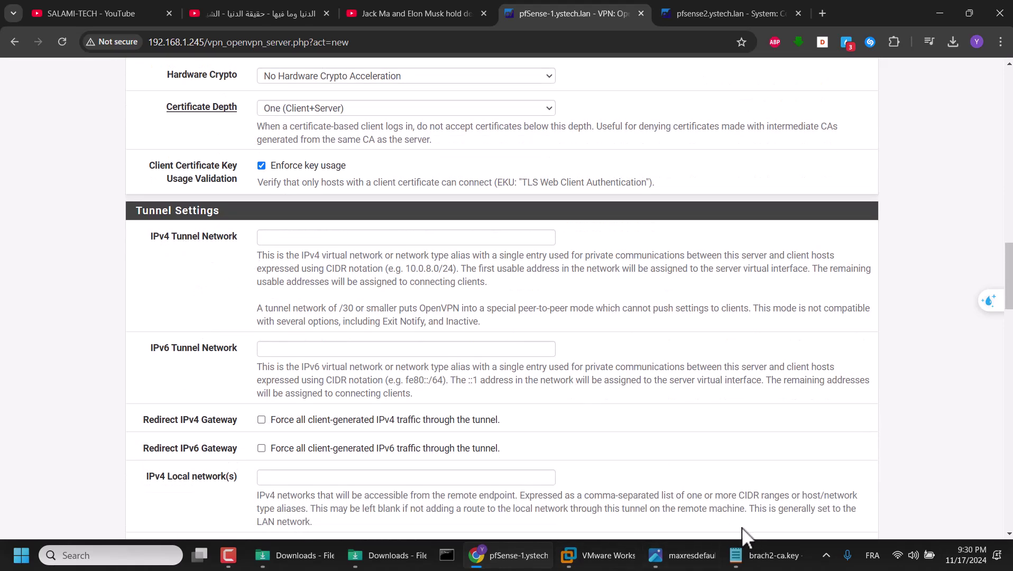
pyautogui.click(672, 555)
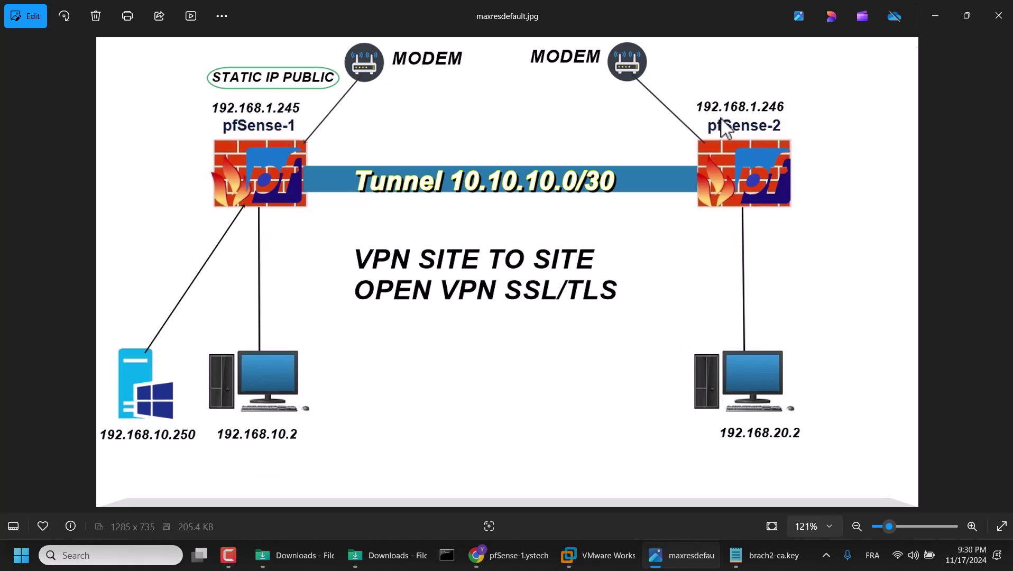
pyautogui.scroll(2, 351, 132)
pyautogui.scroll(1, 352, 132)
pyautogui.scroll(-3, 352, 132)
pyautogui.click(517, 562)
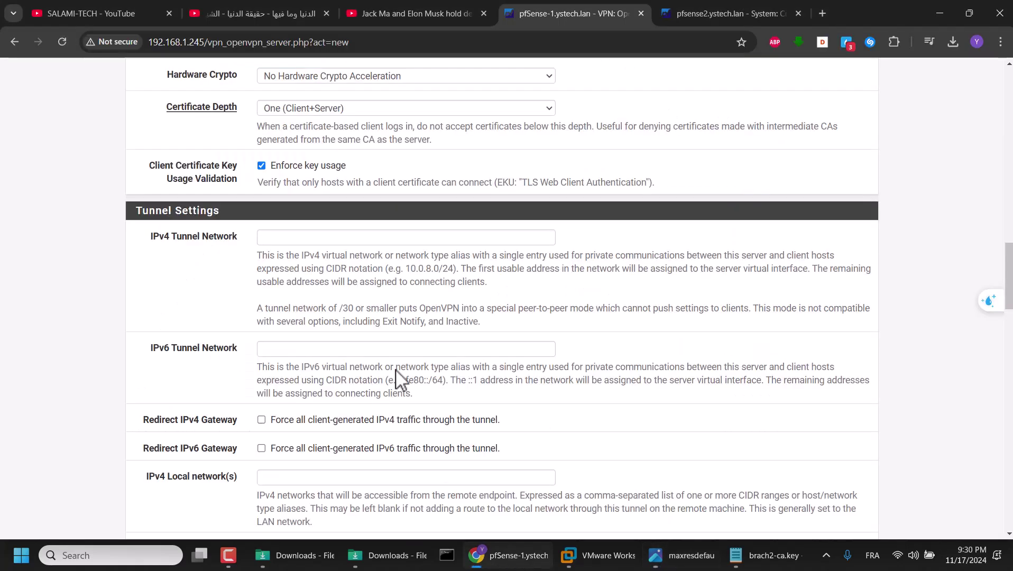
# Set the IPv4 tunnel network to 10.10.10.0/30 and check it against the network diagram in maxresdefault.jpg.
pyautogui.click(266, 238)
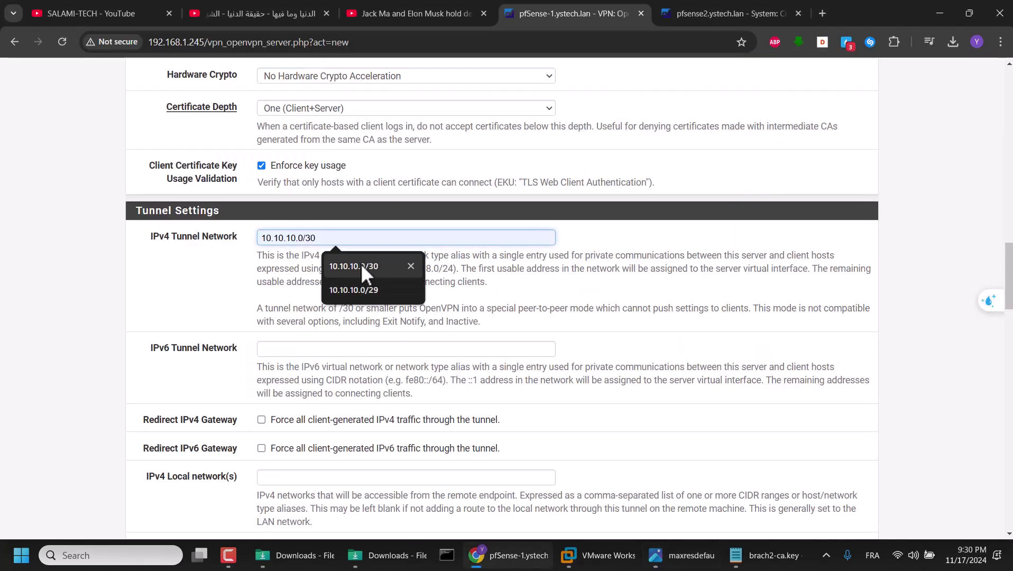
pyautogui.click(375, 265)
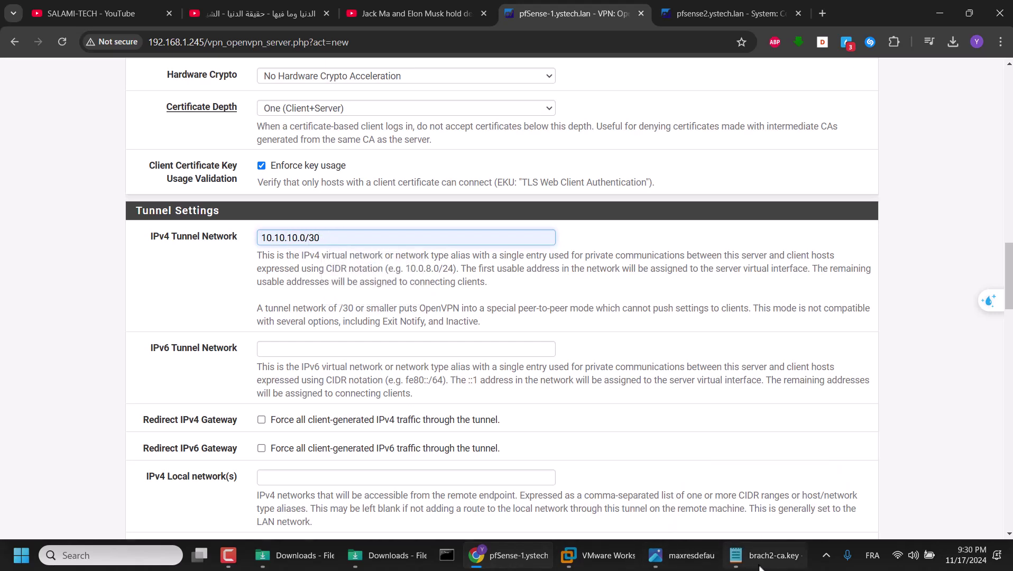
pyautogui.click(682, 555)
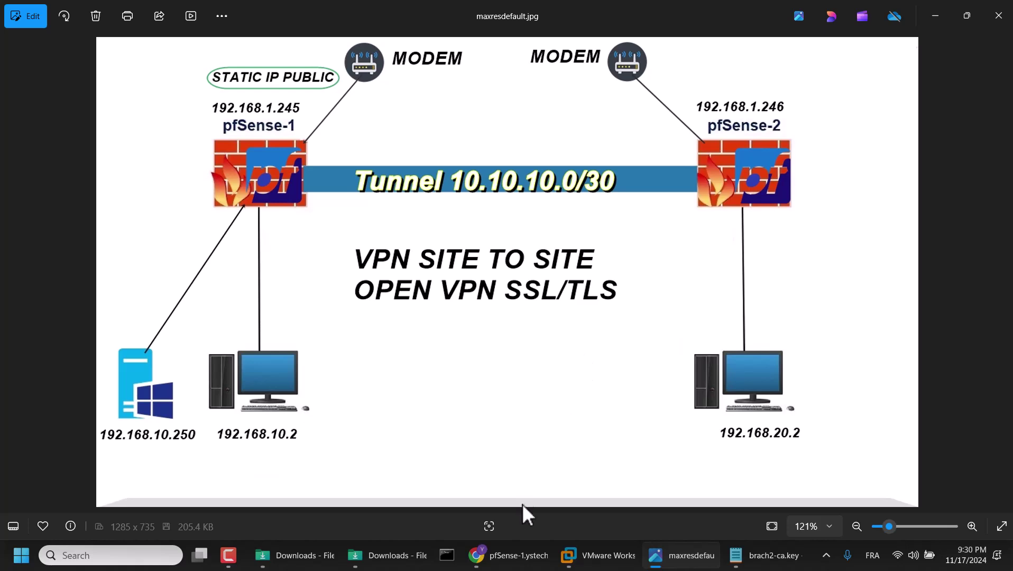
pyautogui.click(517, 565)
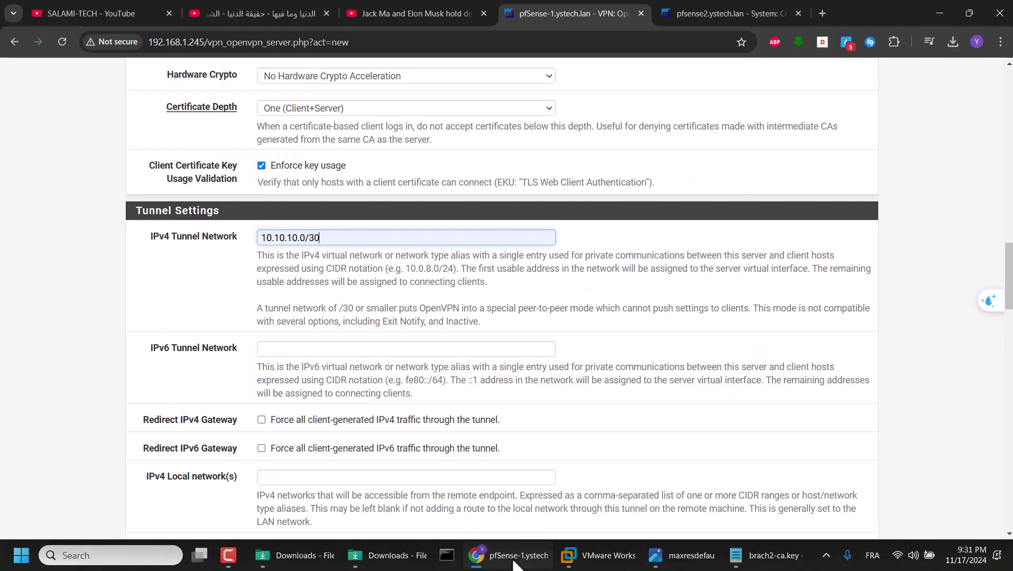
# Set the IPv4 local network to 192.168.10.0/24 and compare it with the pfSense-1 site addresses in the network diagram.
pyautogui.scroll(-1, 286, 370)
pyautogui.scroll(-1, 285, 370)
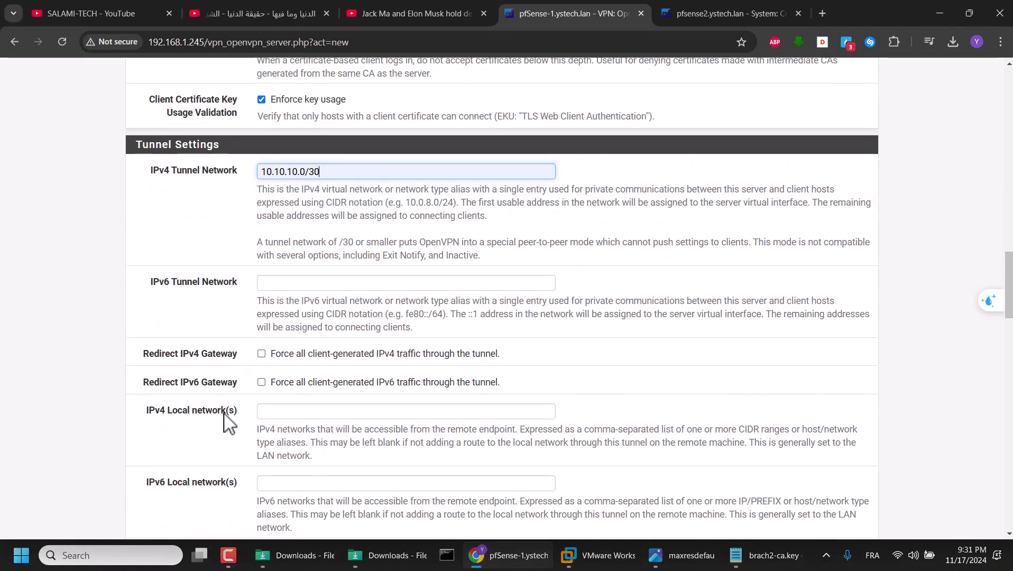
pyautogui.click(292, 411)
pyautogui.click(344, 432)
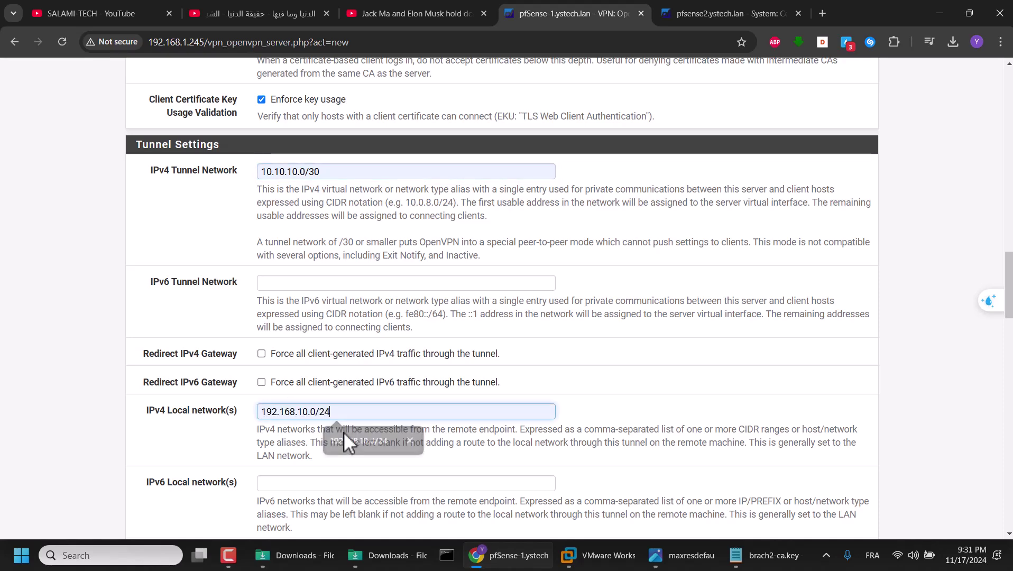
pyautogui.moveTo(623, 563)
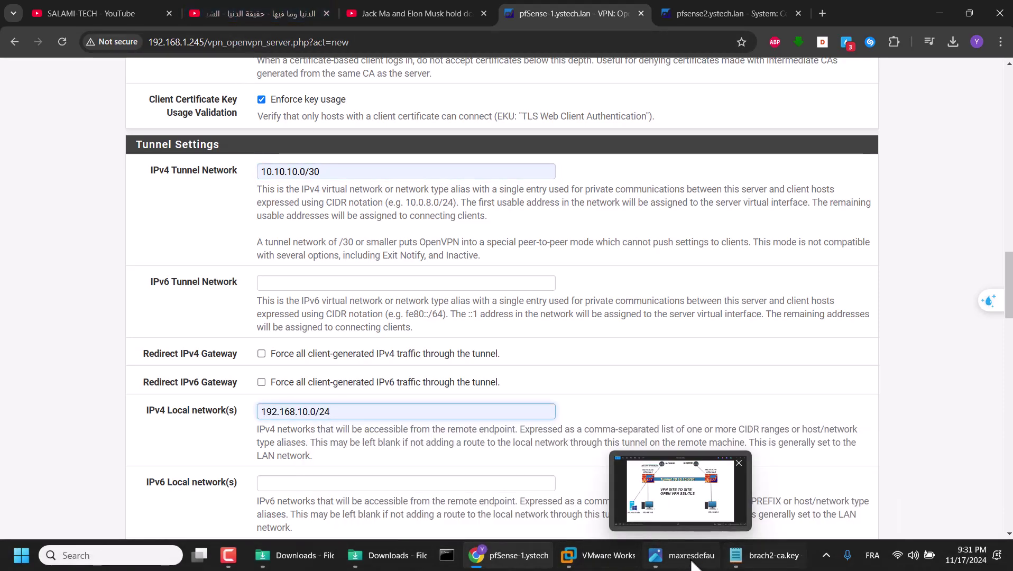
pyautogui.click(681, 556)
pyautogui.scroll(1, 253, 62)
pyautogui.scroll(2, 209, 328)
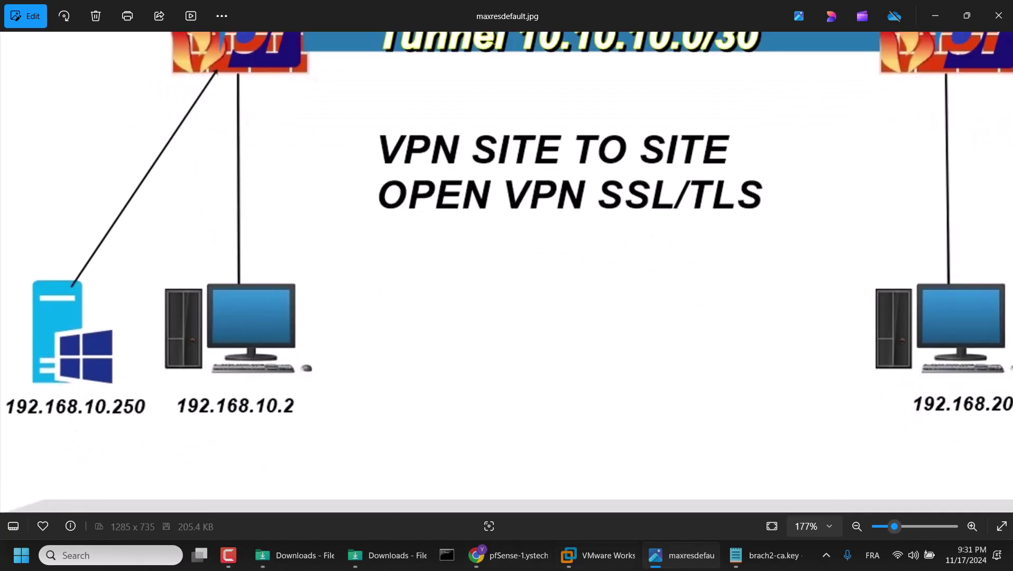
pyautogui.click(515, 557)
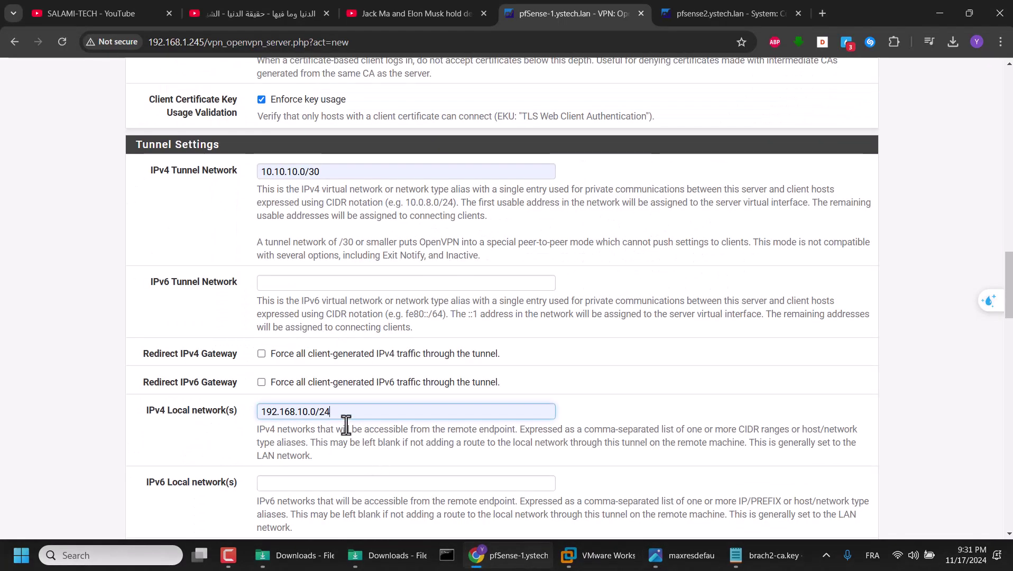
# Set the IPv4 remote network to 192.168.20.0/24 and compare it with the pfSense-2 site address in the network diagram.
pyautogui.scroll(-2, 353, 423)
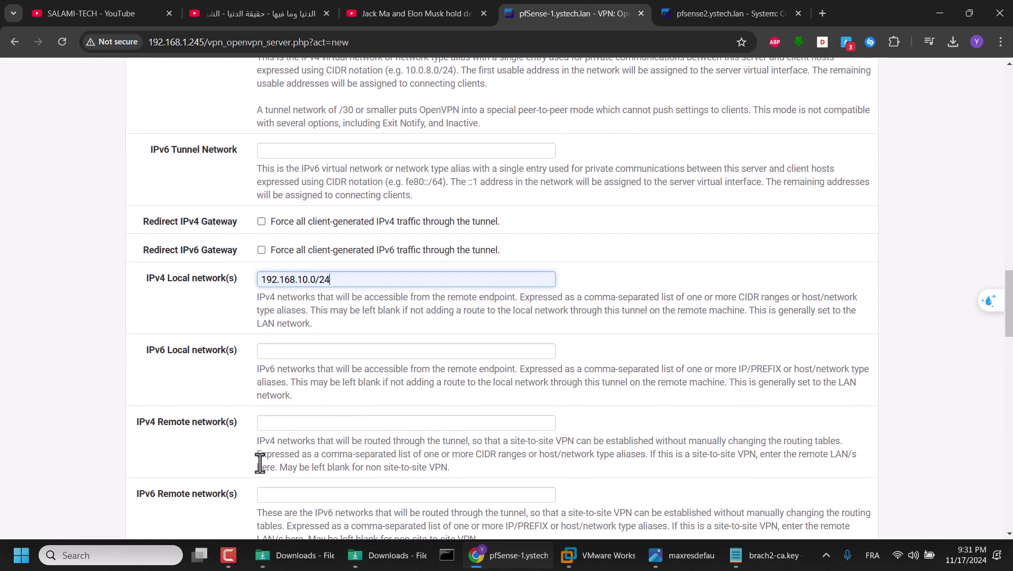
pyautogui.click(285, 425)
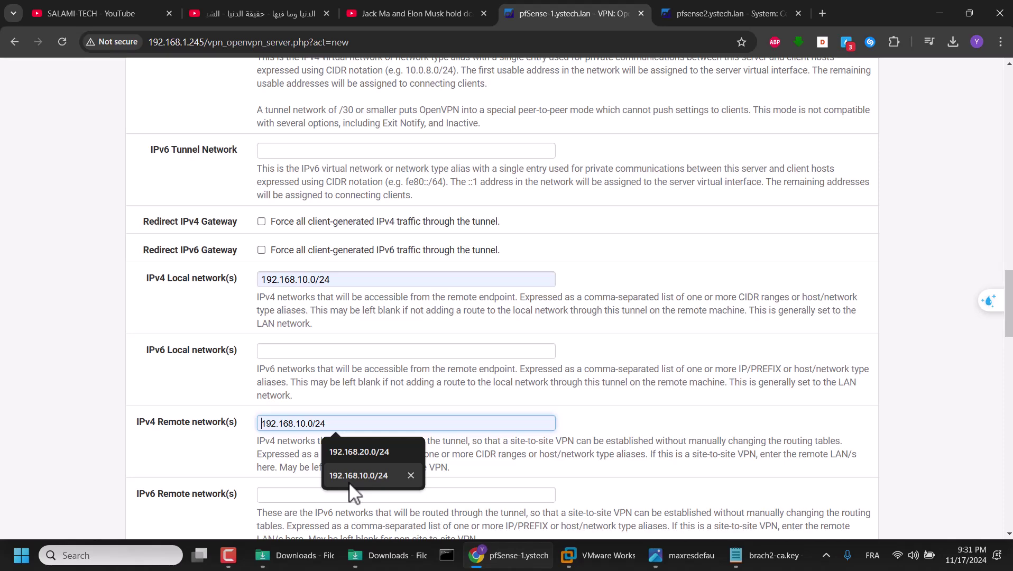
pyautogui.click(360, 455)
pyautogui.click(609, 564)
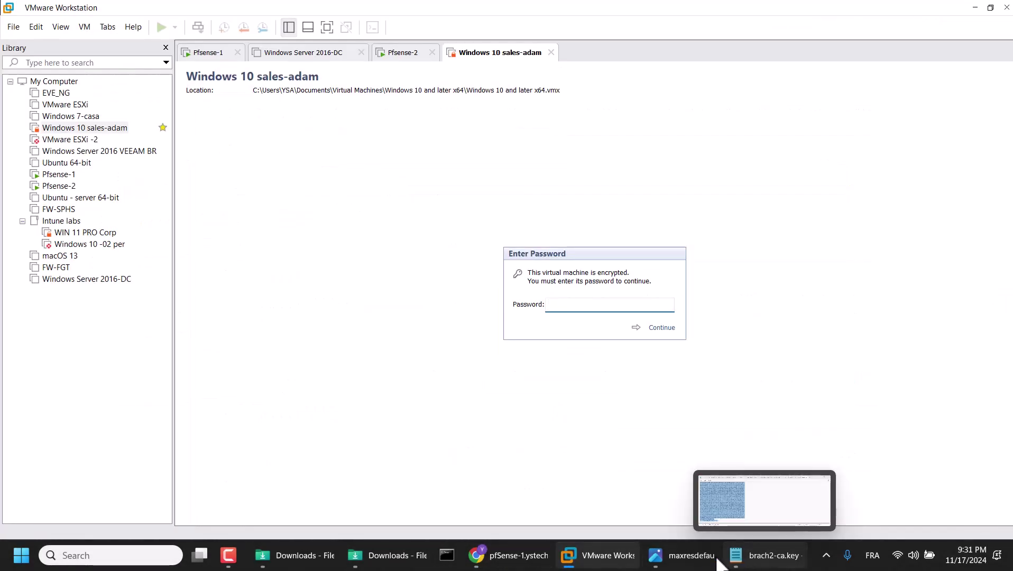
pyautogui.click(681, 555)
pyautogui.scroll(-3, 890, 417)
pyautogui.scroll(5, 849, 418)
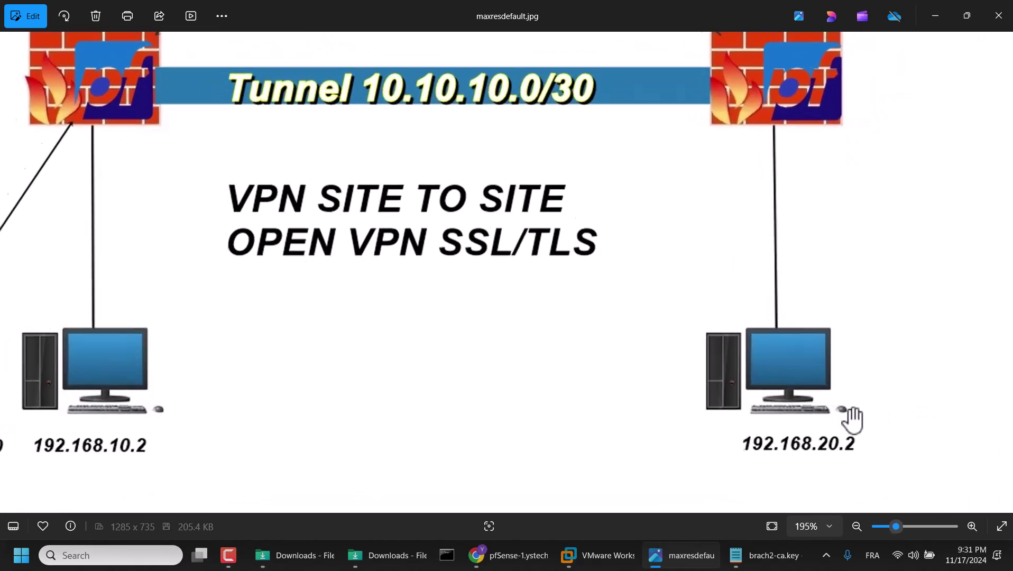
pyautogui.click(517, 561)
# Try asymmetric decompression of incoming traffic with Adaptive LZO Compression, and return Allow Compression to Refuse any non-stub compression (Most secure).
pyautogui.scroll(-3, 334, 368)
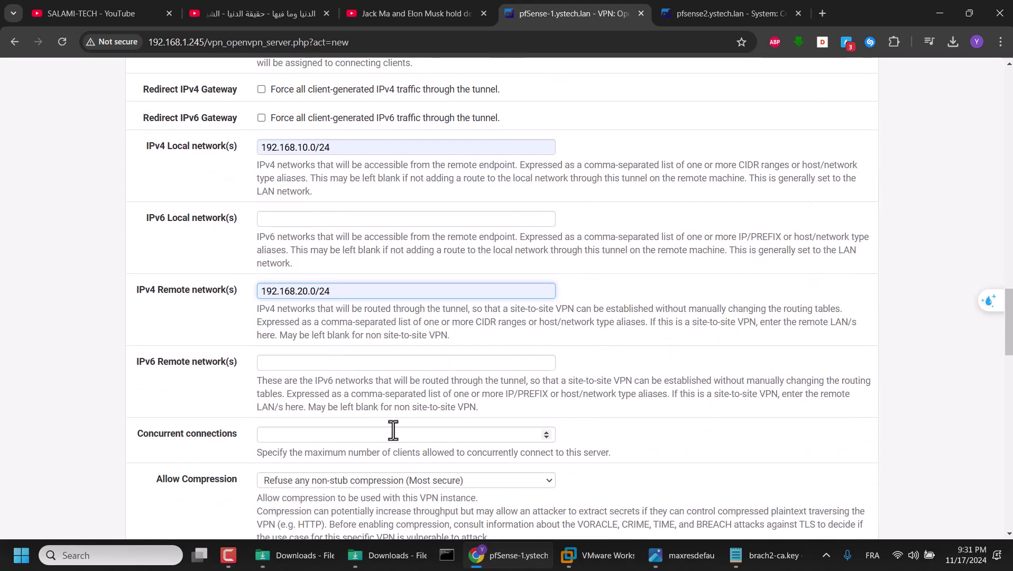
pyautogui.scroll(-1, 394, 431)
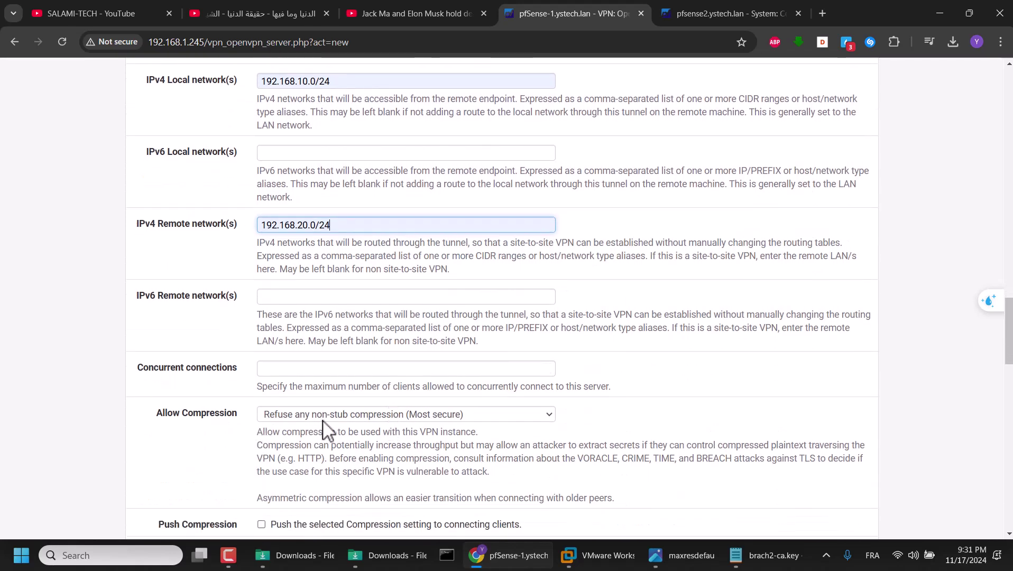
pyautogui.scroll(-2, 310, 442)
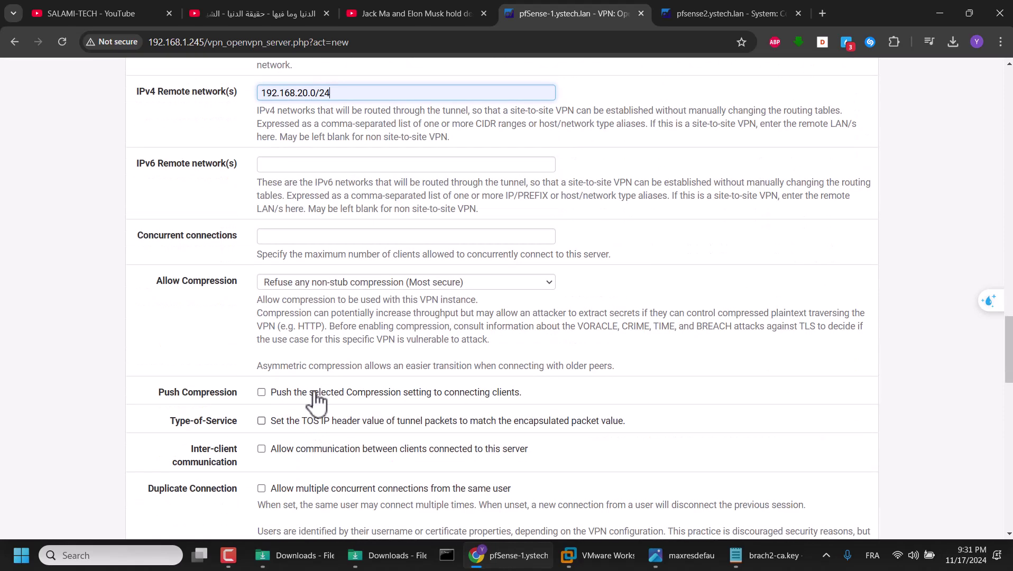
pyautogui.click(323, 281)
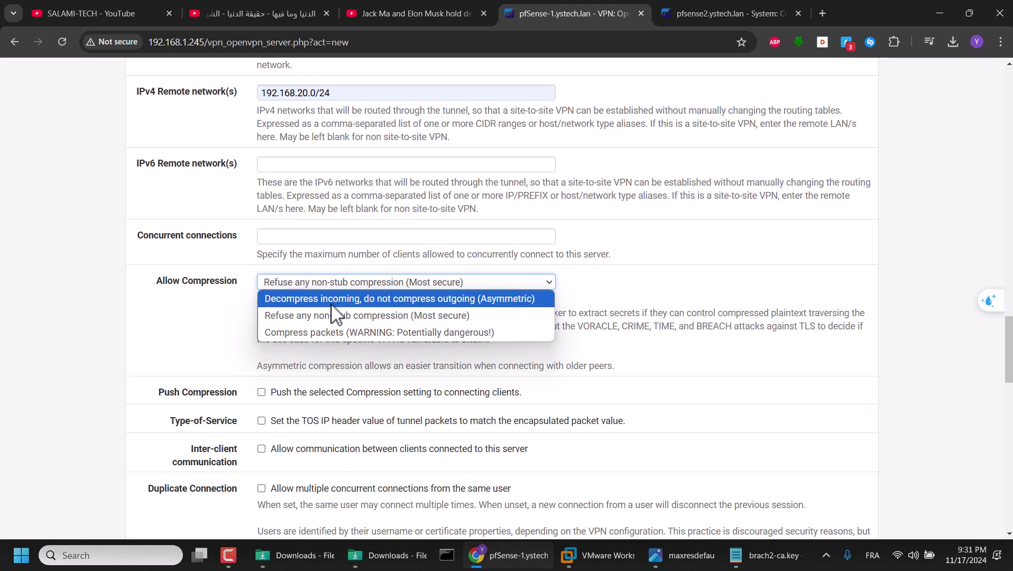
pyautogui.click(345, 287)
pyautogui.click(345, 287)
pyautogui.click(300, 299)
pyautogui.click(312, 394)
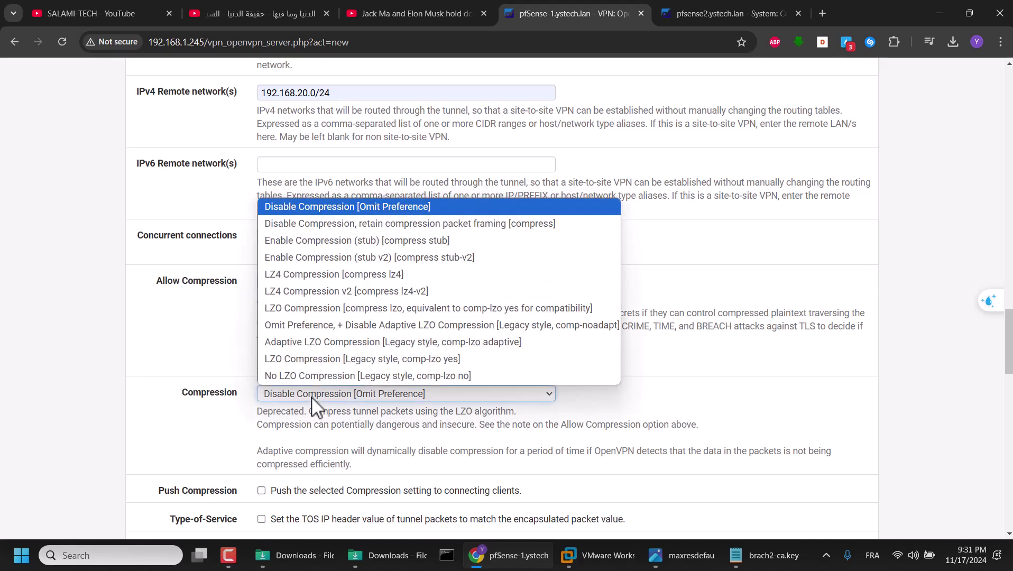
pyautogui.click(368, 346)
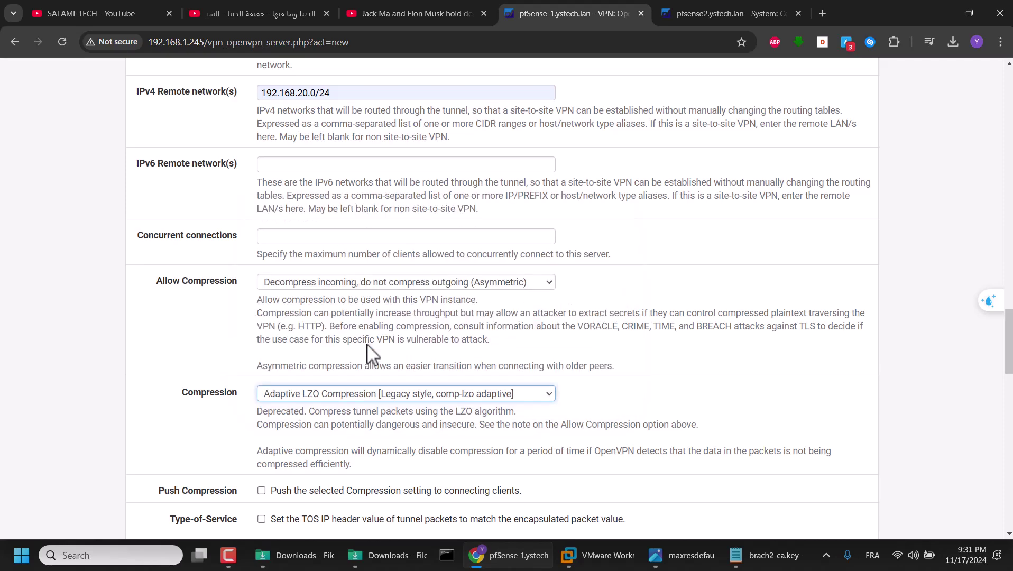
pyautogui.click(301, 280)
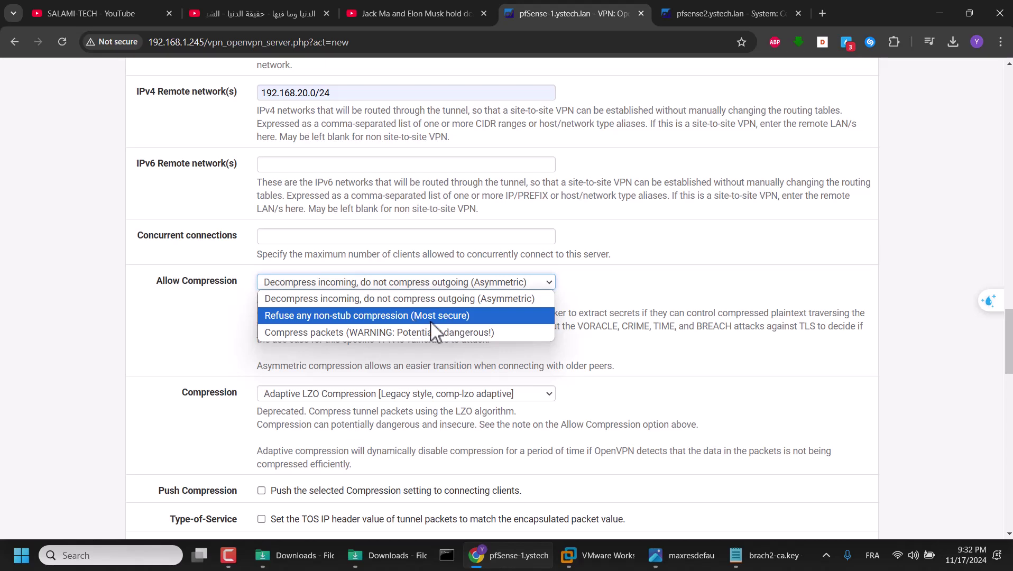
pyautogui.click(403, 317)
# Keep the client, ping and advanced defaults, set gateway creation to IPv4 only, and save the OpenVPN server.
pyautogui.scroll(-1, 300, 361)
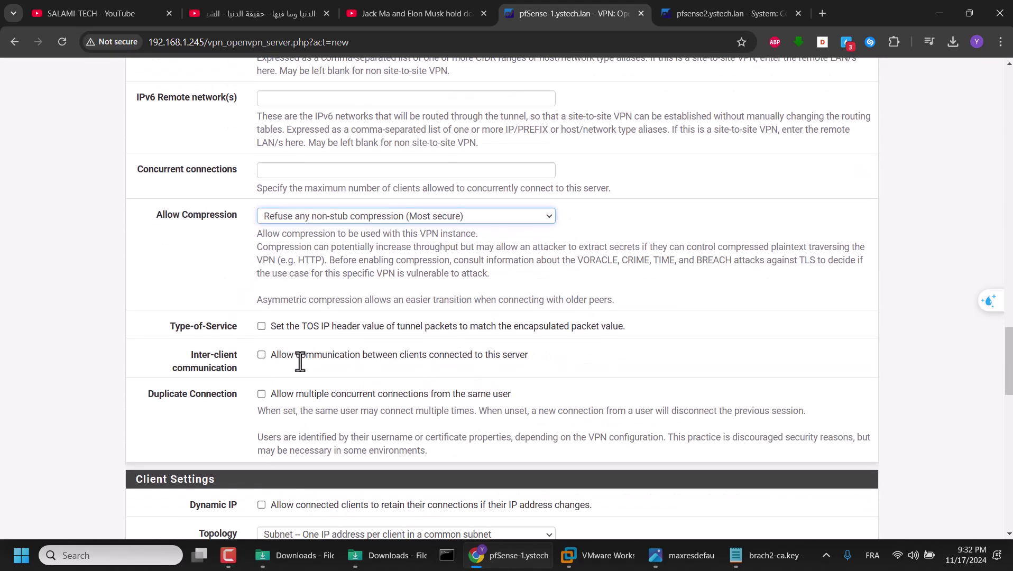
pyautogui.scroll(-2, 304, 370)
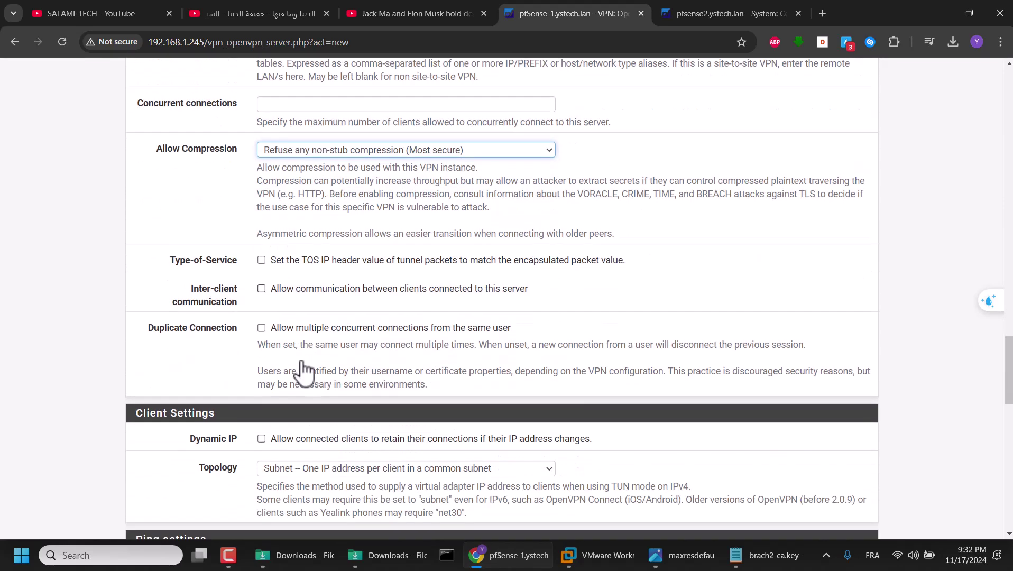
pyautogui.scroll(-1, 337, 400)
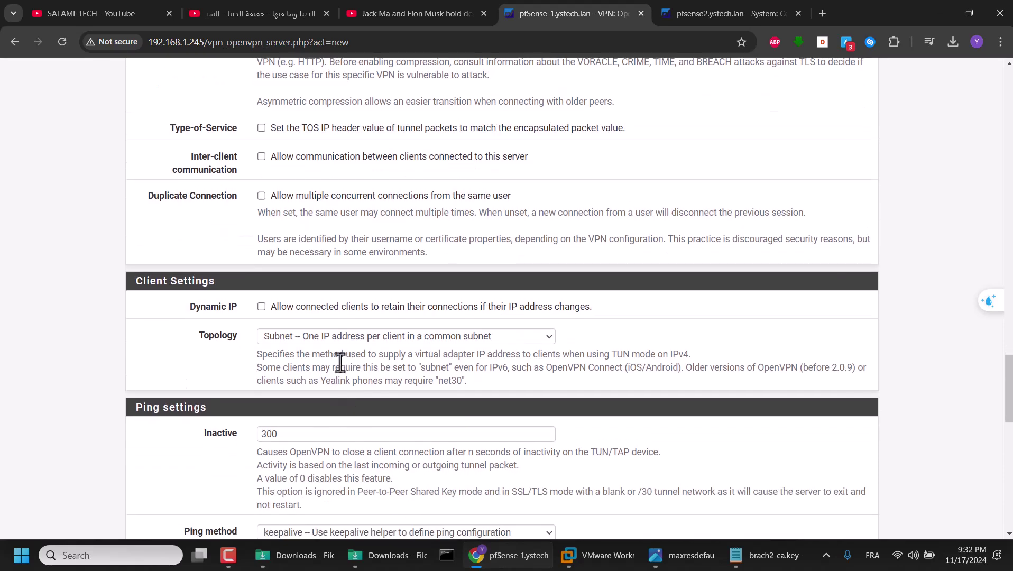
pyautogui.scroll(-4, 342, 367)
pyautogui.scroll(-5, 343, 367)
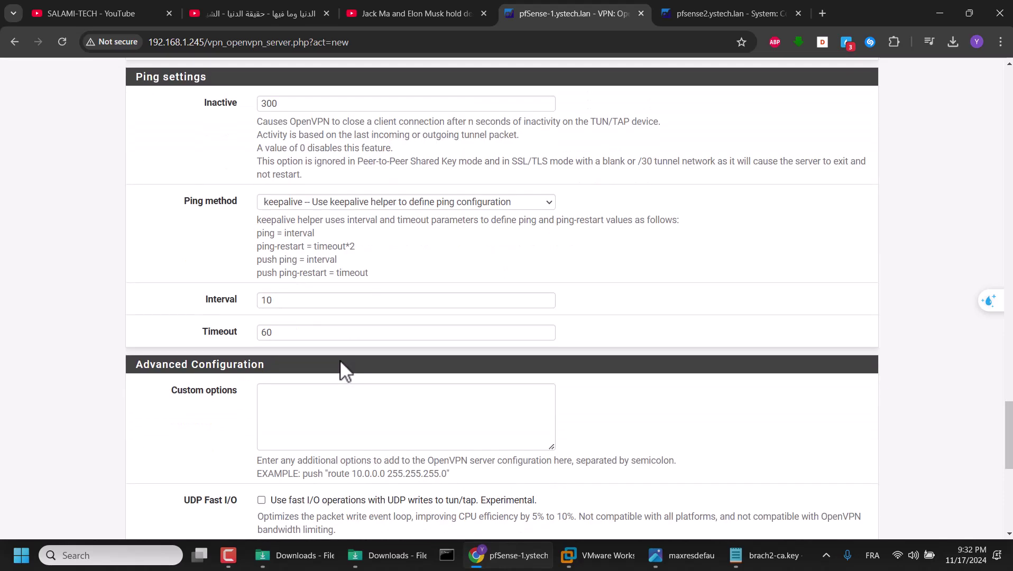
pyautogui.scroll(-2, 309, 417)
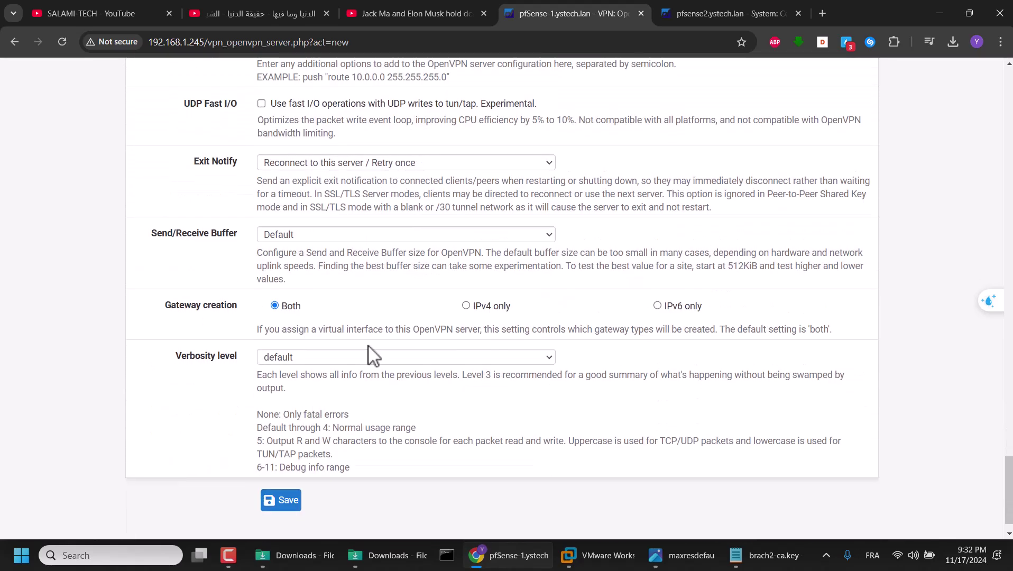
pyautogui.click(485, 309)
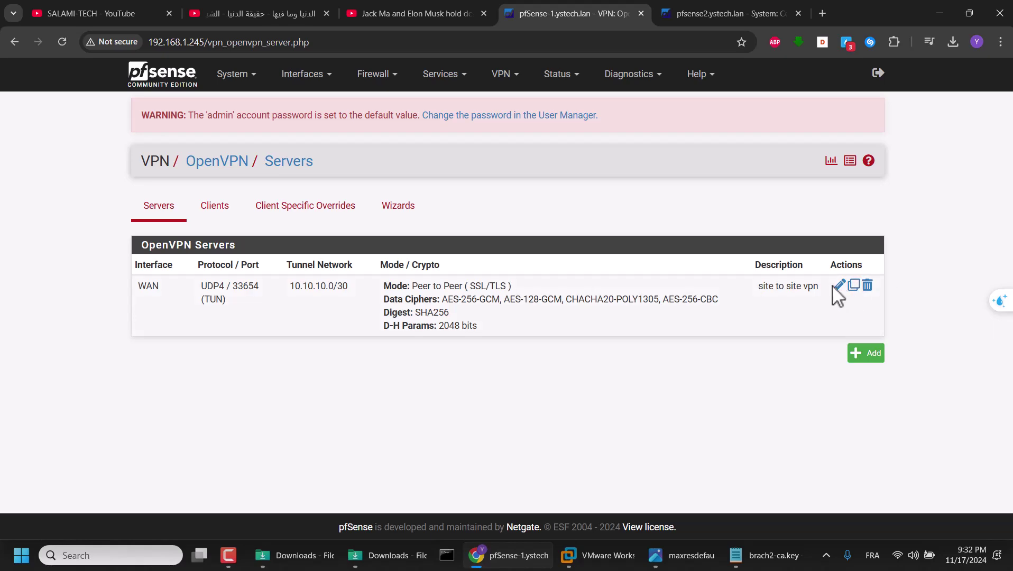
# Reopen the site to site vpn server for editing and select its entire TLS key.
pyautogui.scroll(-8, 250, 306)
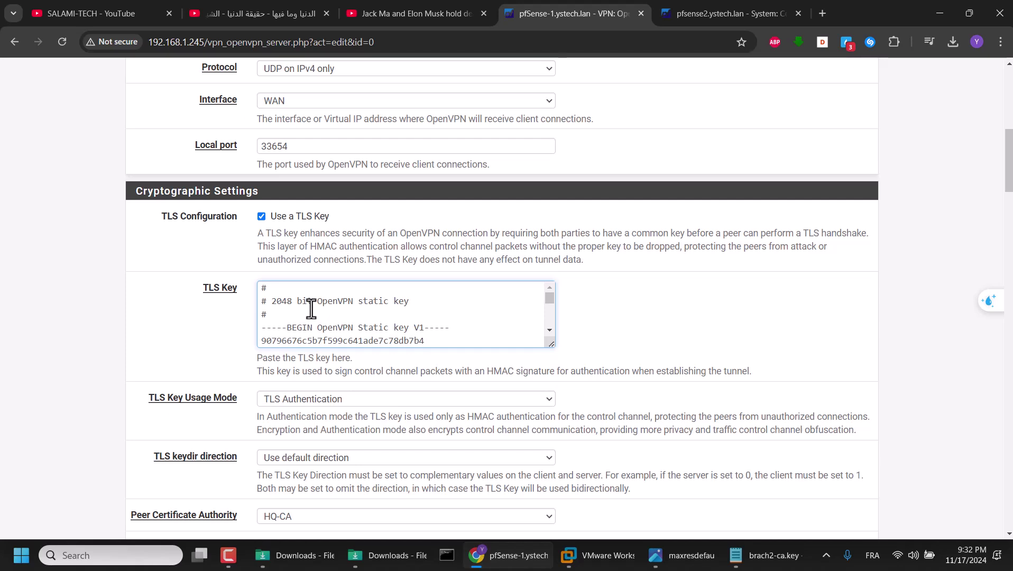
pyautogui.hotkey('ctrl', 'a')
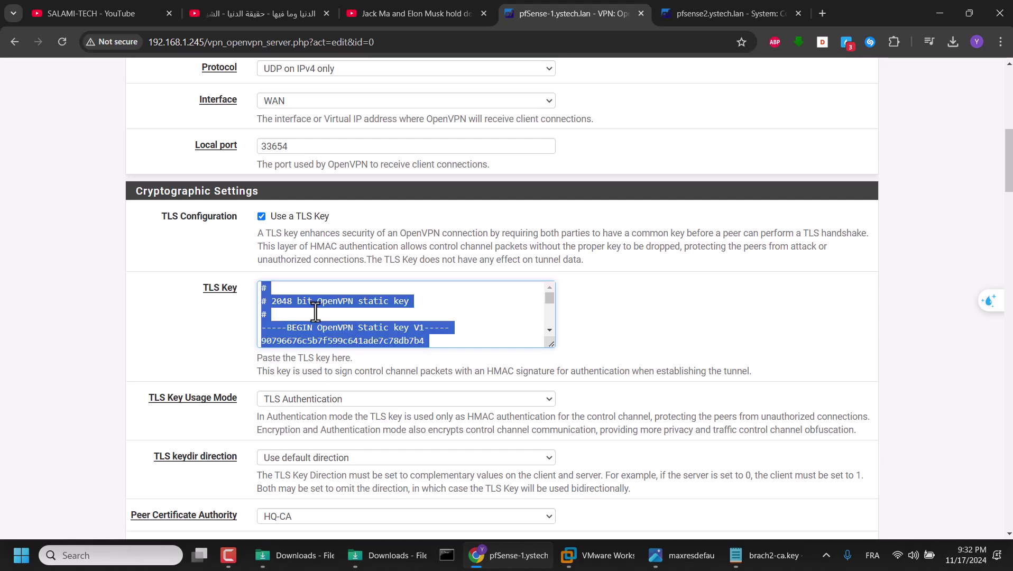
# Delete the existing "vpn site to site" UDP rule for port 33654 from the WAN firewall rules and apply the changes.
pyautogui.scroll(10, 328, 311)
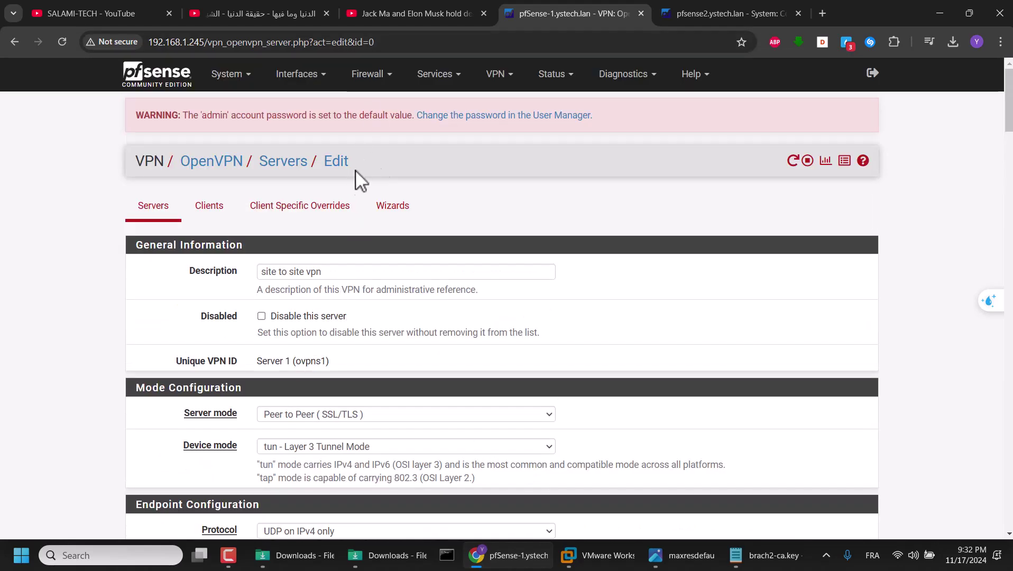
pyautogui.click(376, 77)
pyautogui.click(381, 141)
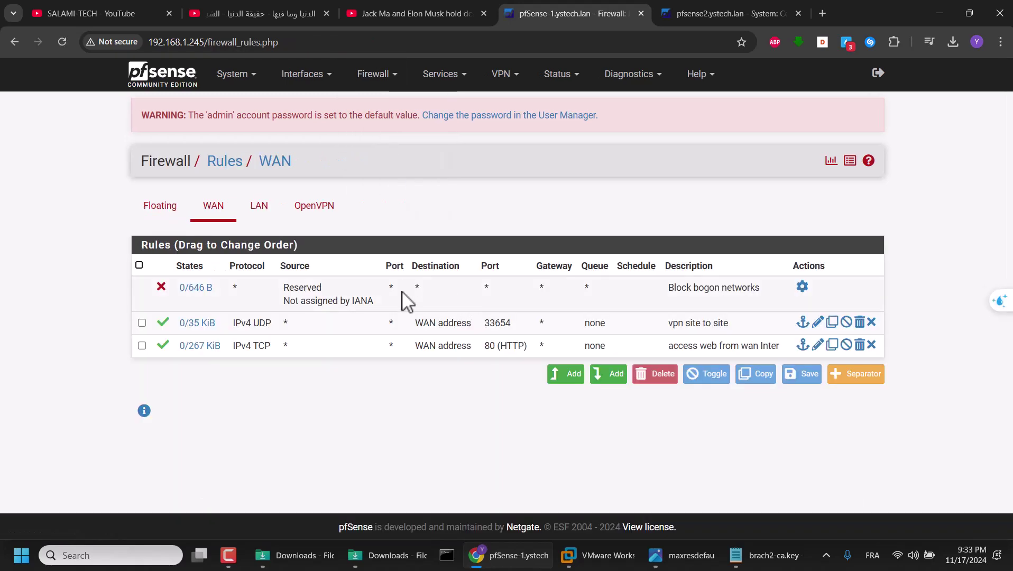
pyautogui.click(860, 322)
pyautogui.click(553, 130)
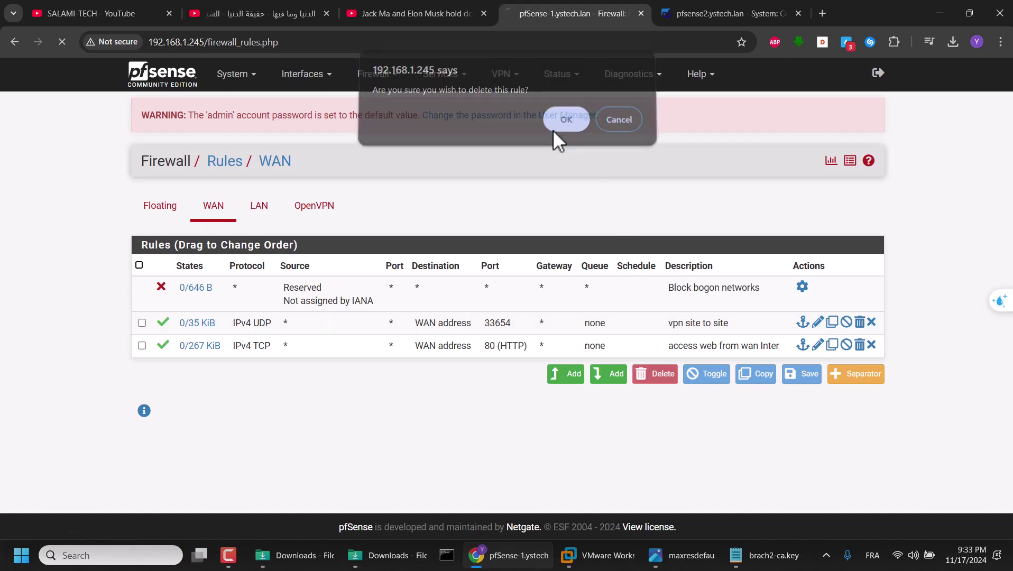
pyautogui.click(816, 214)
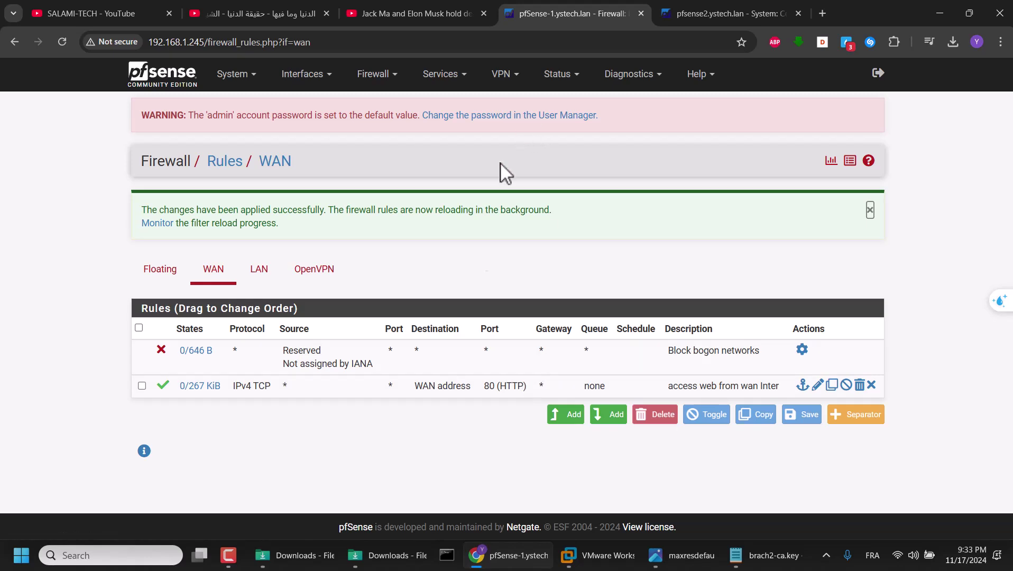
# Add a pass rule at the top of the WAN firewall rules and set its protocol to UDP.
pyautogui.moveTo(448, 389); pyautogui.dragTo(462, 391)
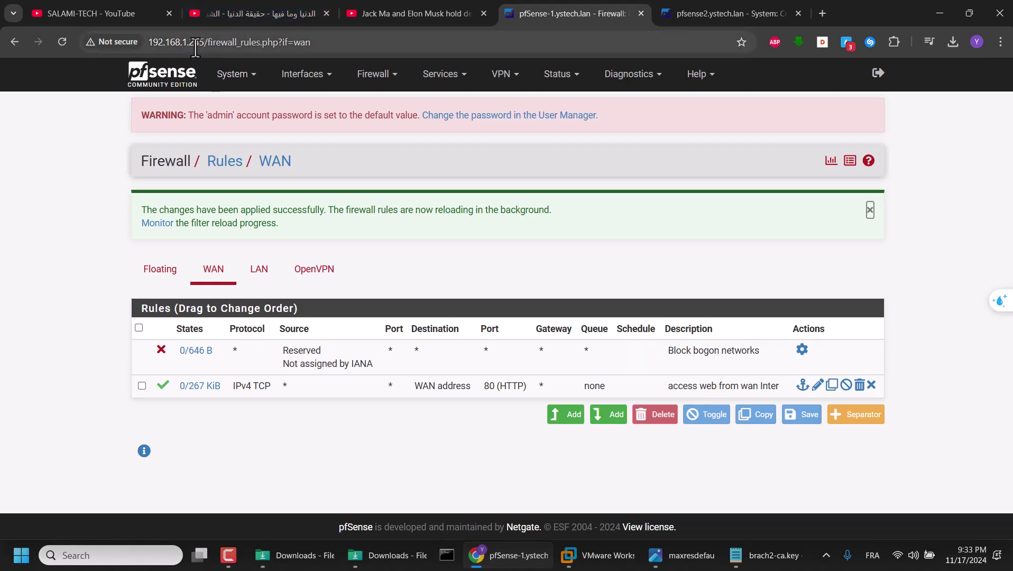
pyautogui.click(324, 46)
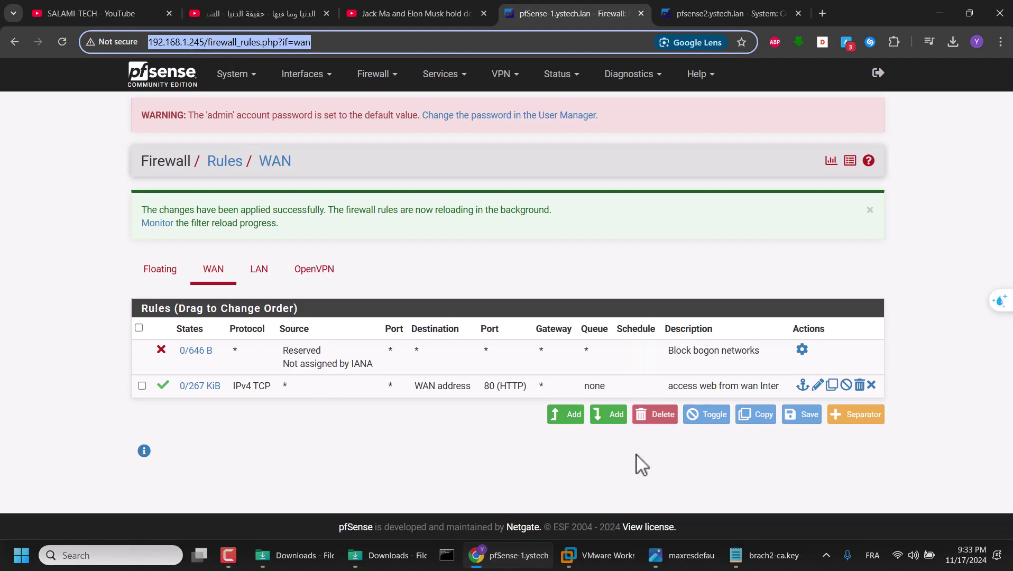
pyautogui.click(564, 415)
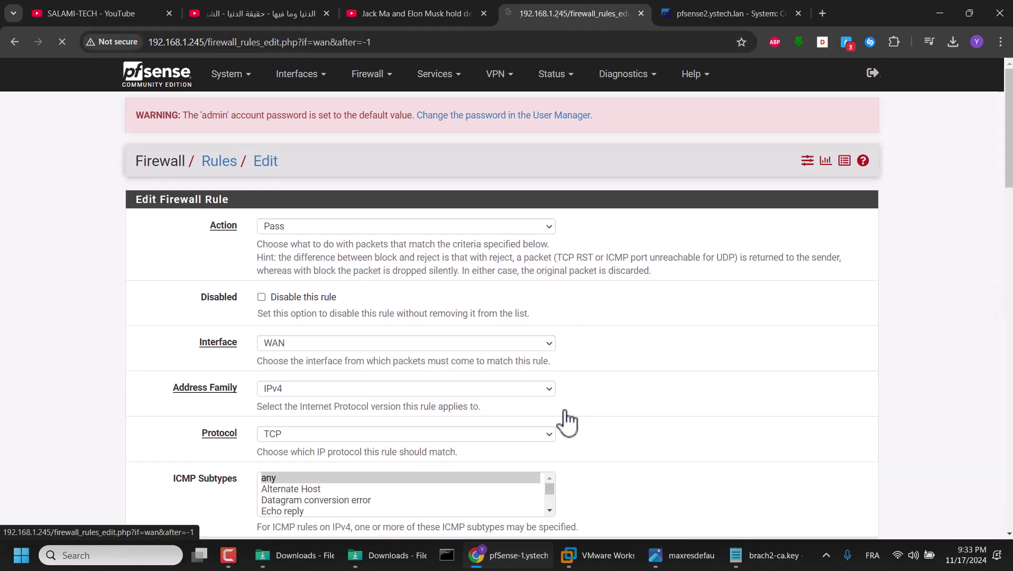
pyautogui.scroll(-1, 316, 384)
pyautogui.scroll(-1, 316, 384)
pyautogui.click(285, 369)
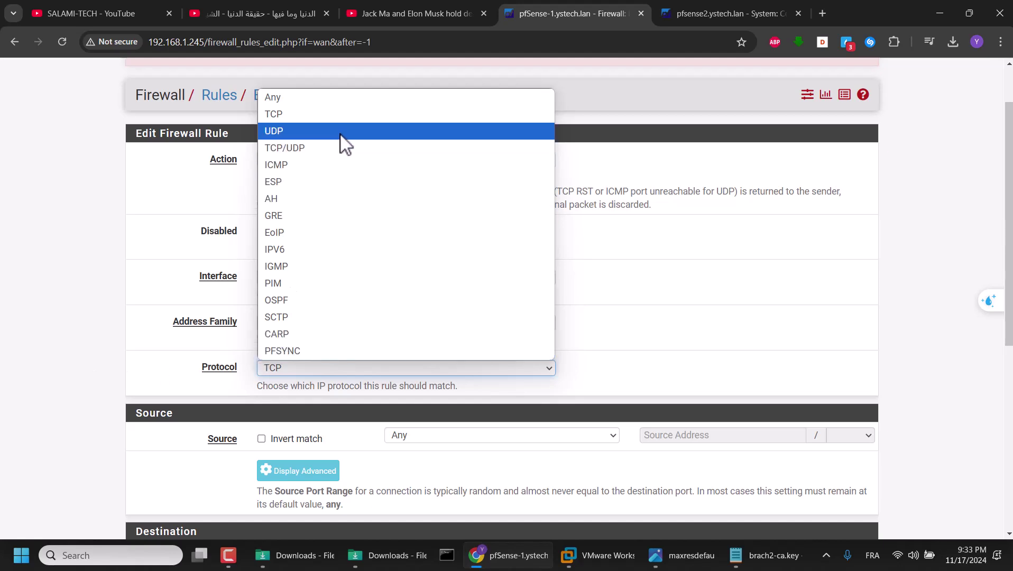
pyautogui.click(300, 135)
pyautogui.scroll(-3, 418, 422)
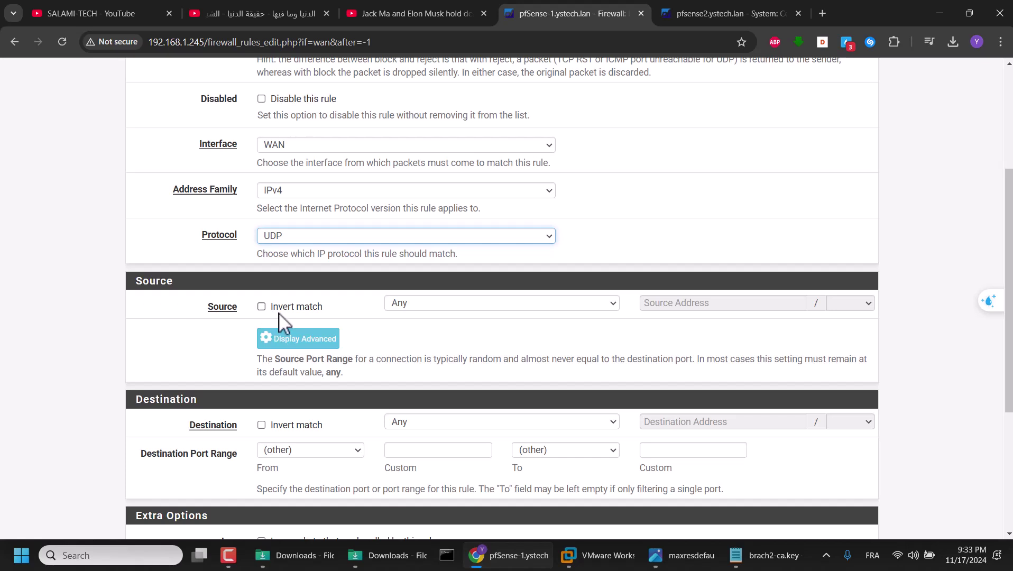
# Set the rule's destination to WAN address with a custom port range from 33654 to 33654.
pyautogui.scroll(-1, 310, 360)
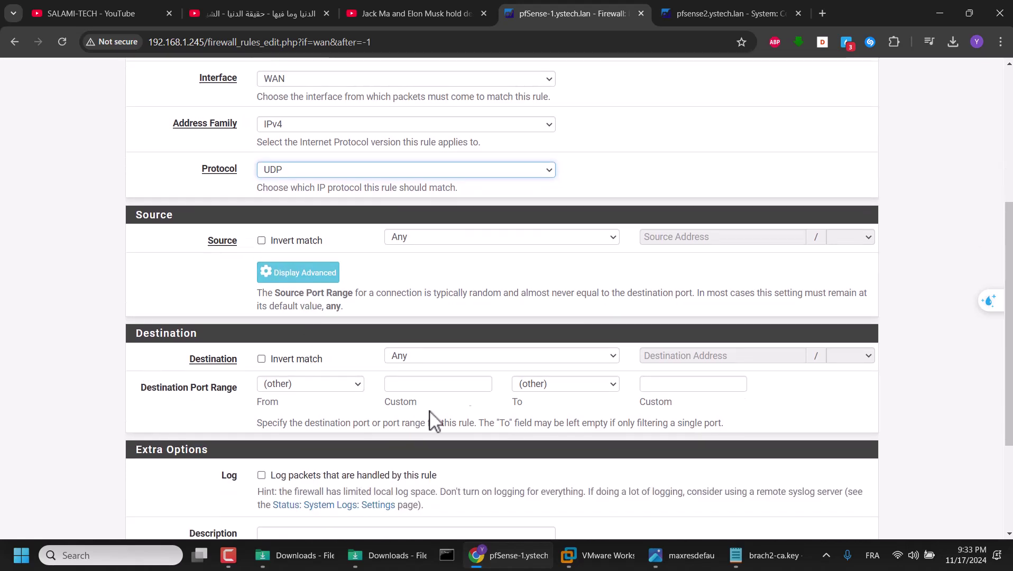
pyautogui.click(449, 357)
pyautogui.click(472, 288)
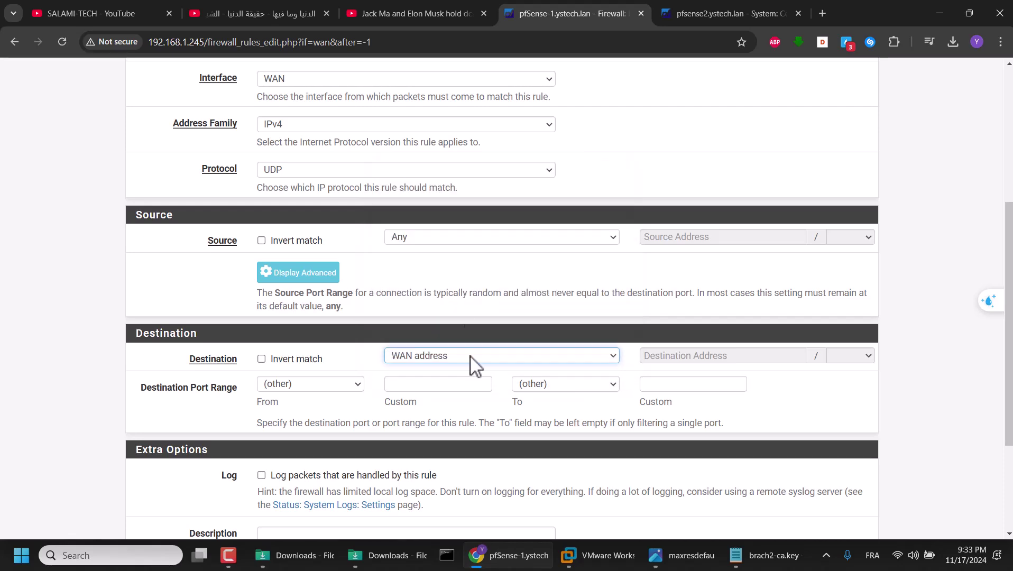
pyautogui.click(411, 382)
pyautogui.scroll(3, 407, 385)
pyautogui.scroll(-3, 407, 386)
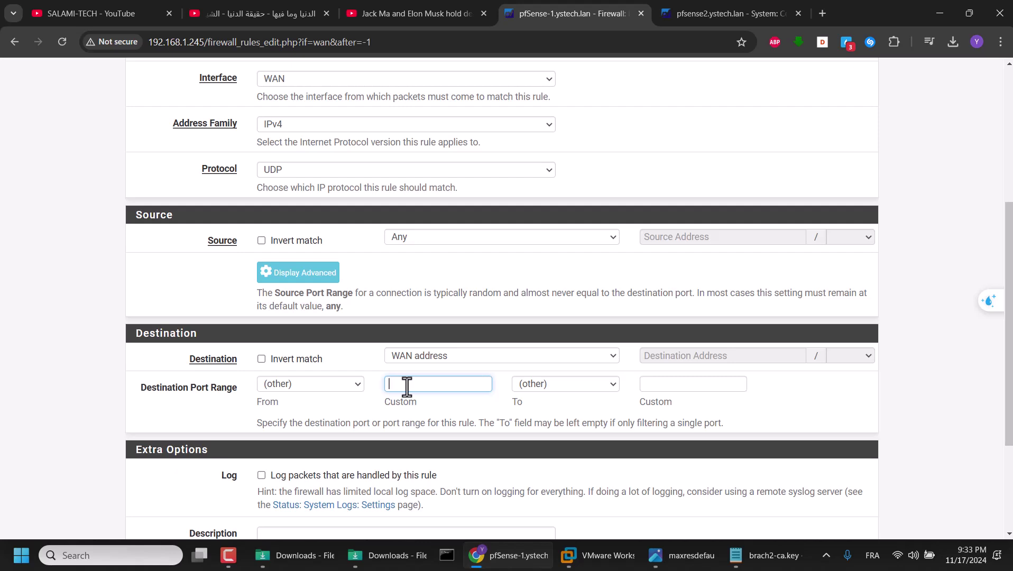
pyautogui.press('super+v')
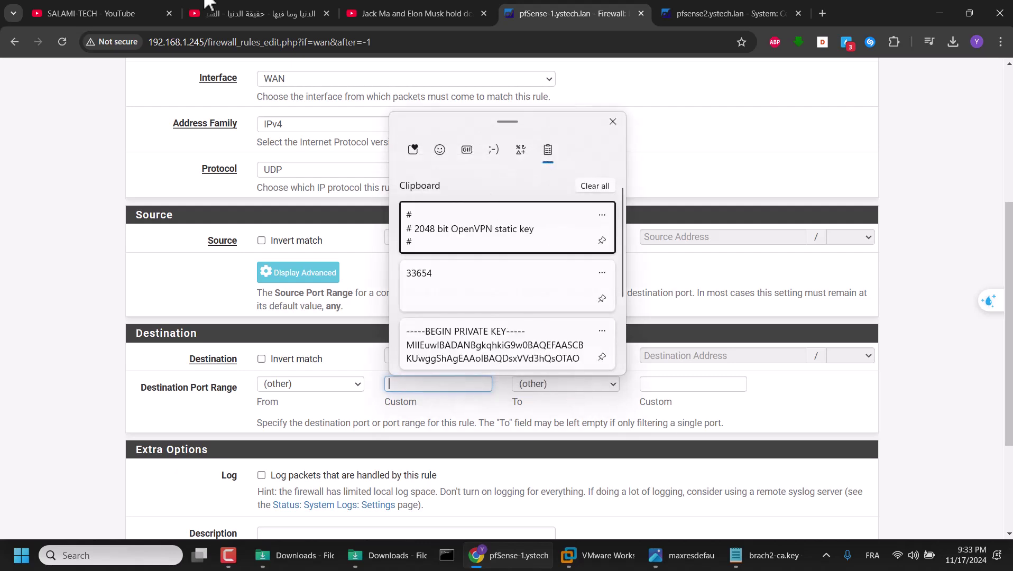
pyautogui.click(450, 280)
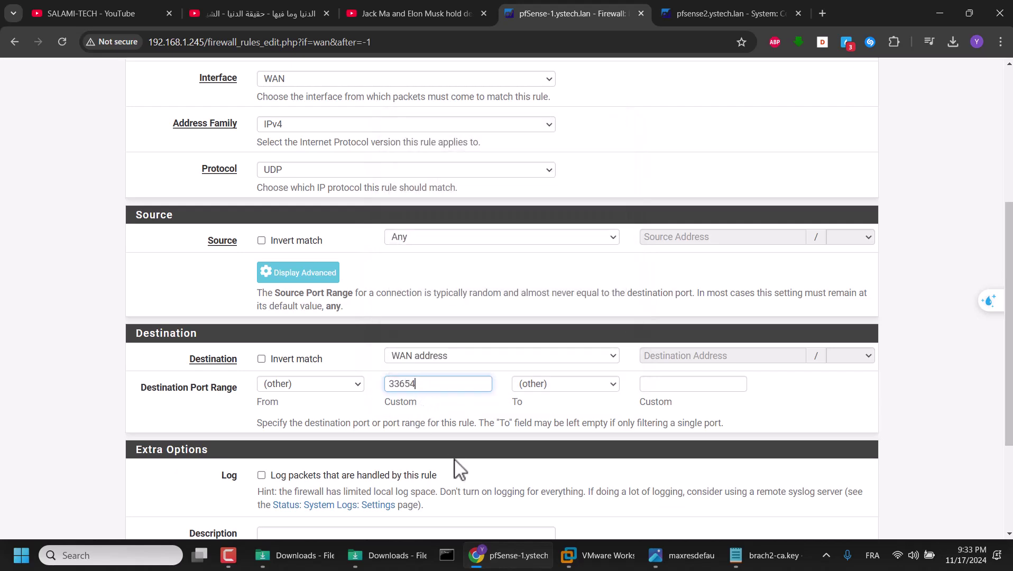
pyautogui.doubleClick(442, 382)
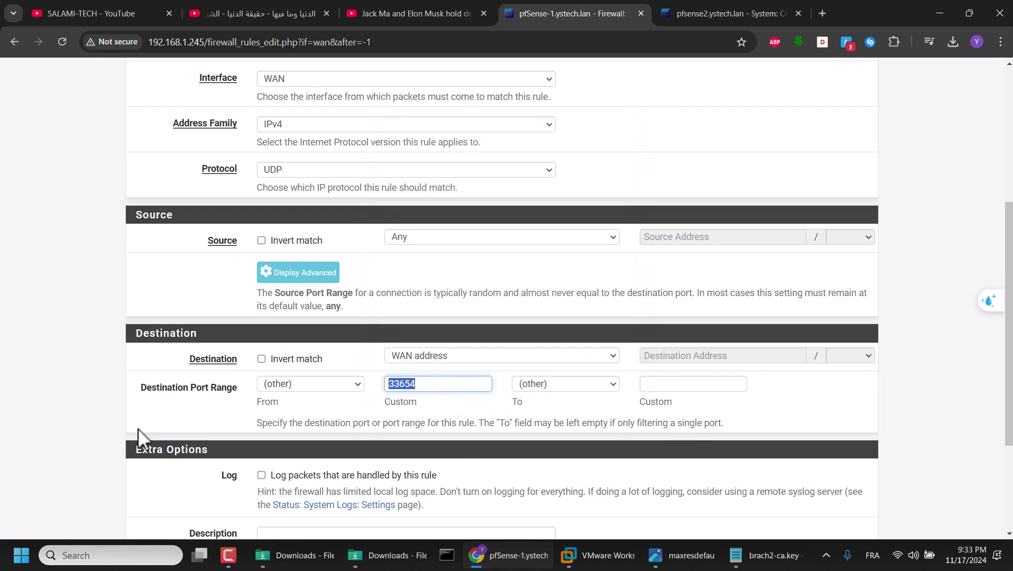
pyautogui.click(677, 386)
pyautogui.scroll(-3, 384, 404)
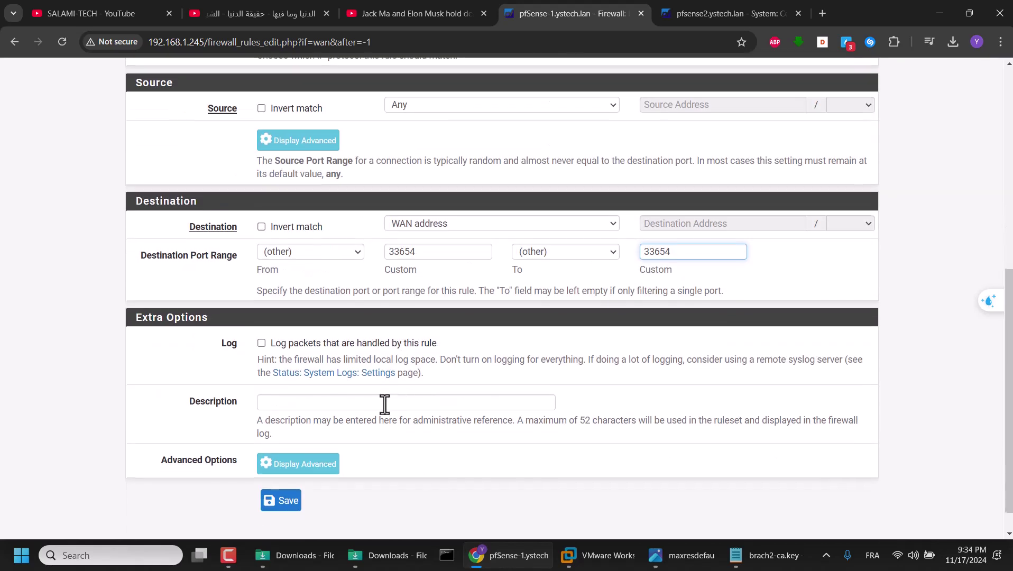
# Describe the rule as "vpn site to site", save it and apply the firewall changes.
pyautogui.click(287, 408)
pyautogui.click(363, 375)
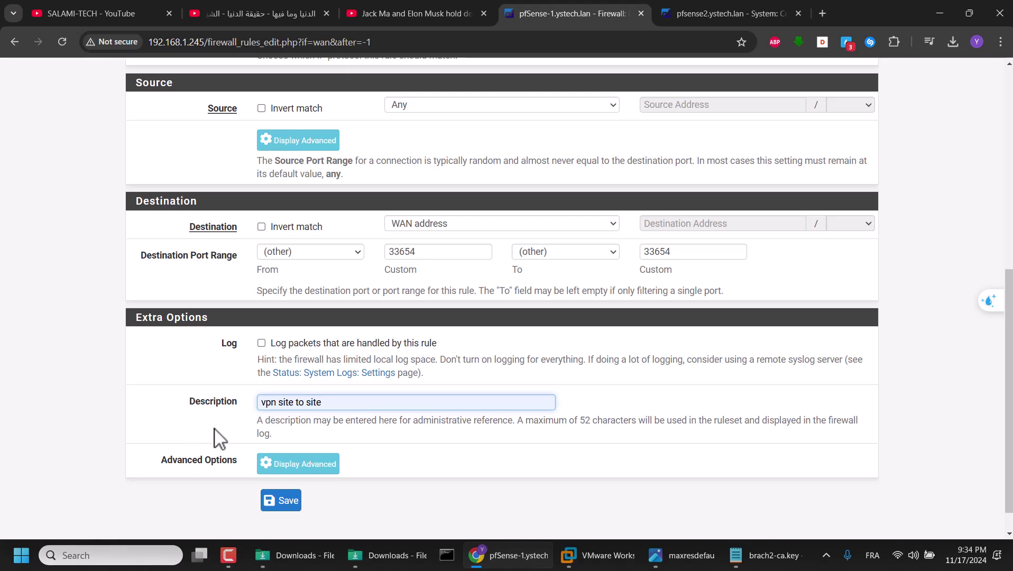
pyautogui.scroll(6, 333, 420)
pyautogui.scroll(2, 334, 422)
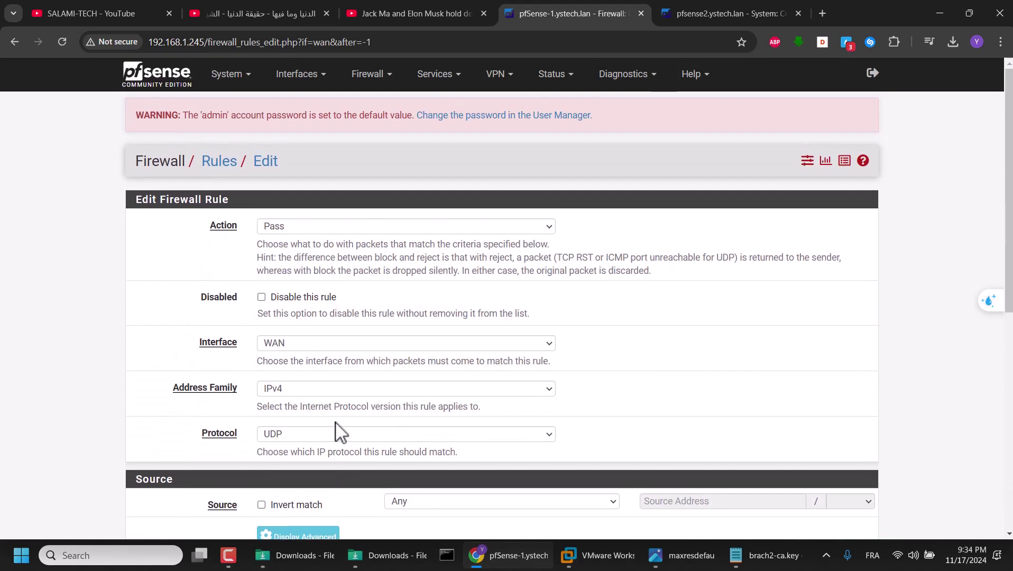
pyautogui.scroll(-4, 280, 357)
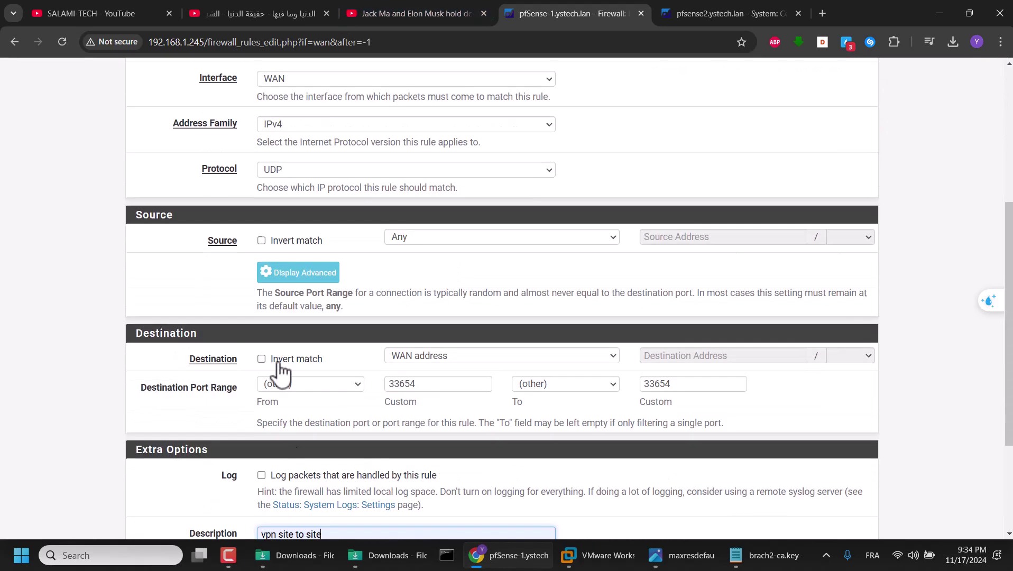
pyautogui.scroll(-3, 286, 511)
pyautogui.click(282, 479)
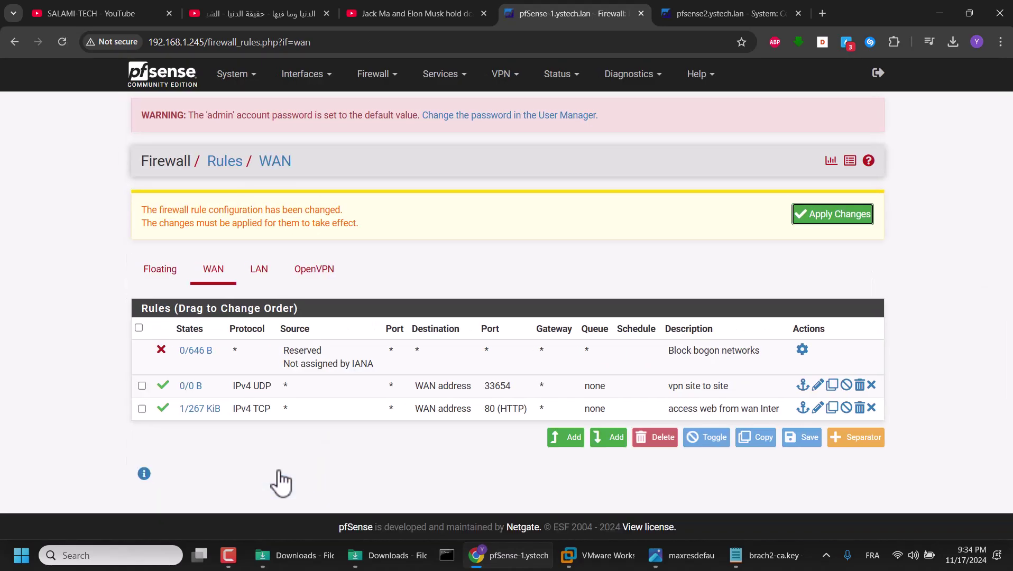
pyautogui.click(848, 221)
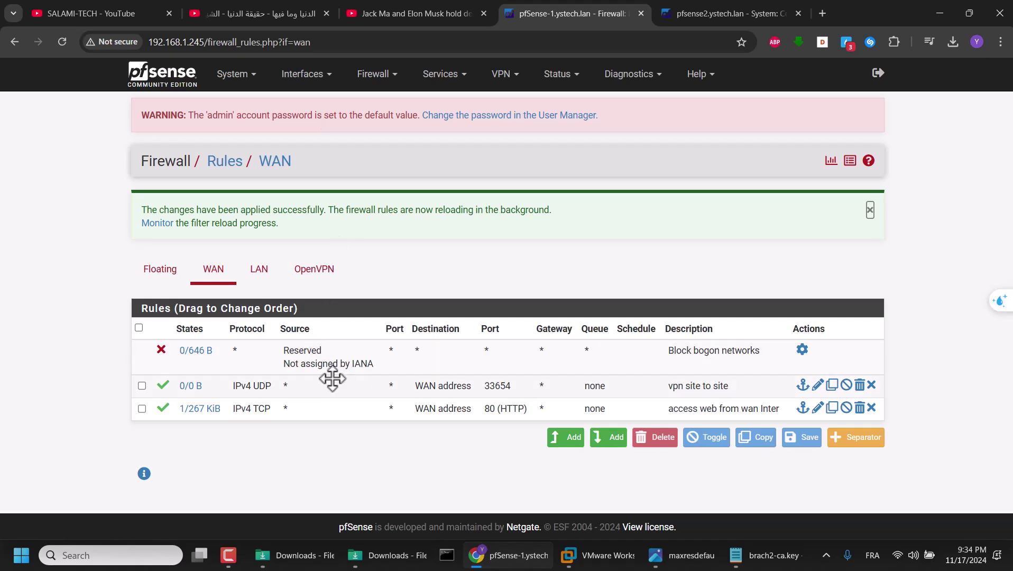
# Open the WAN interface settings and check the block private networks and loopback addresses option under Reserved Networks.
pyautogui.click(304, 75)
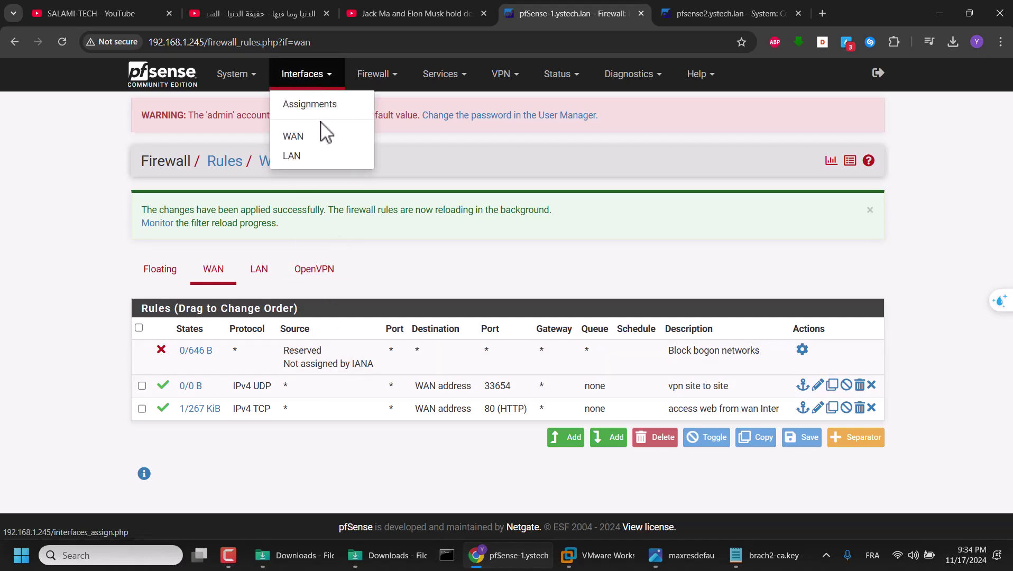
pyautogui.click(303, 139)
pyautogui.scroll(-8, 266, 293)
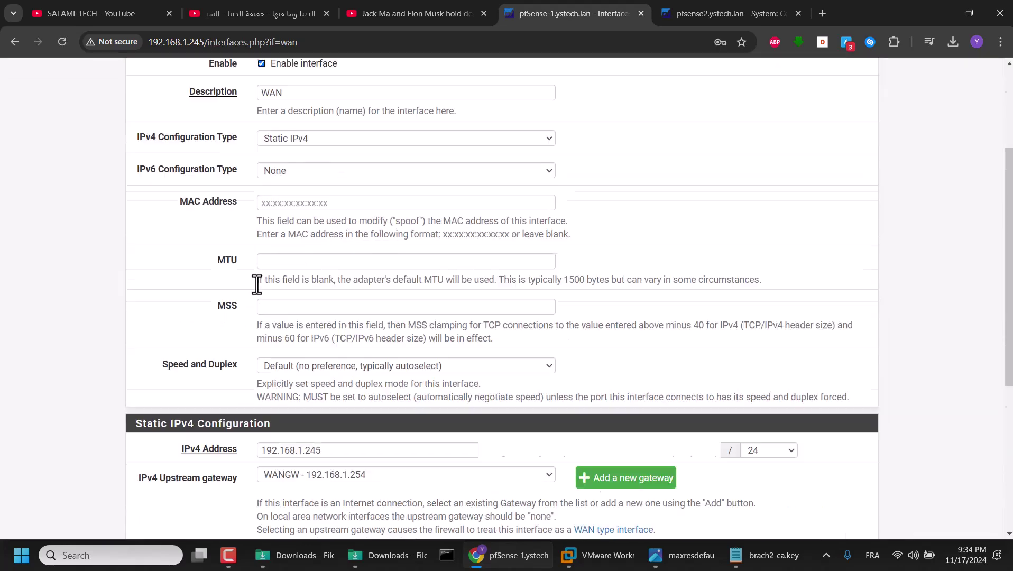
pyautogui.moveTo(140, 309); pyautogui.dragTo(347, 326)
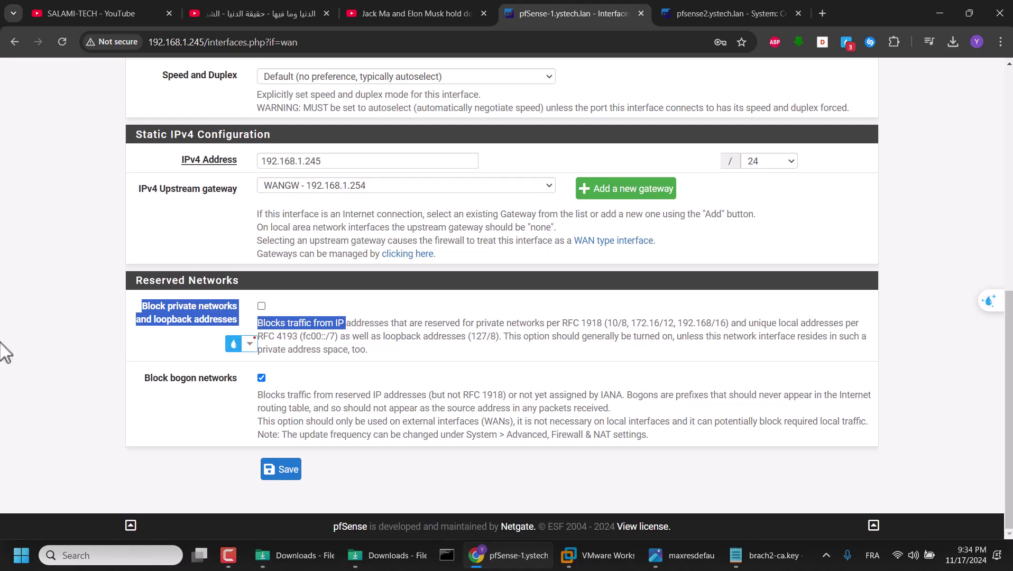
pyautogui.click(82, 350)
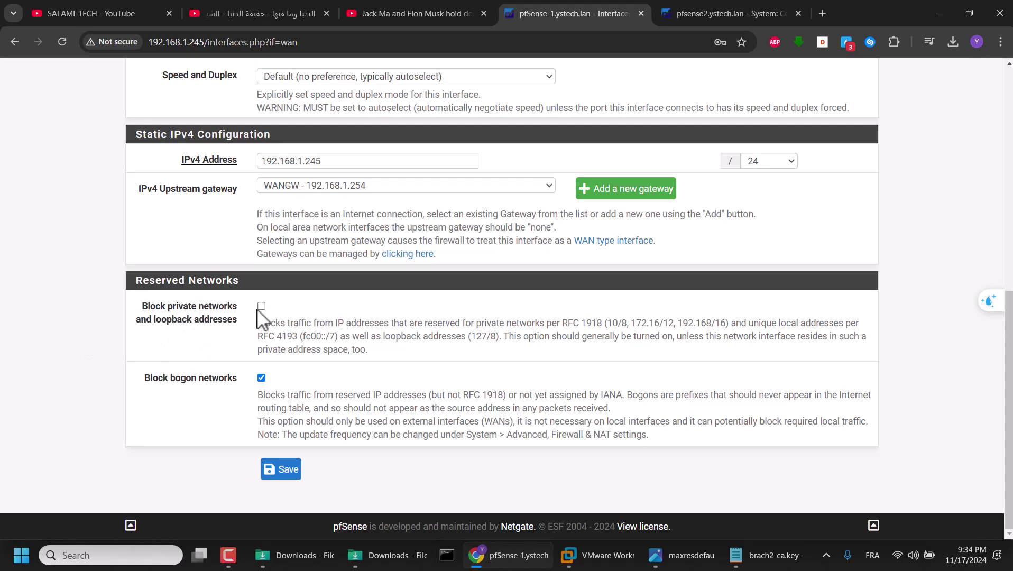
pyautogui.scroll(2, 261, 319)
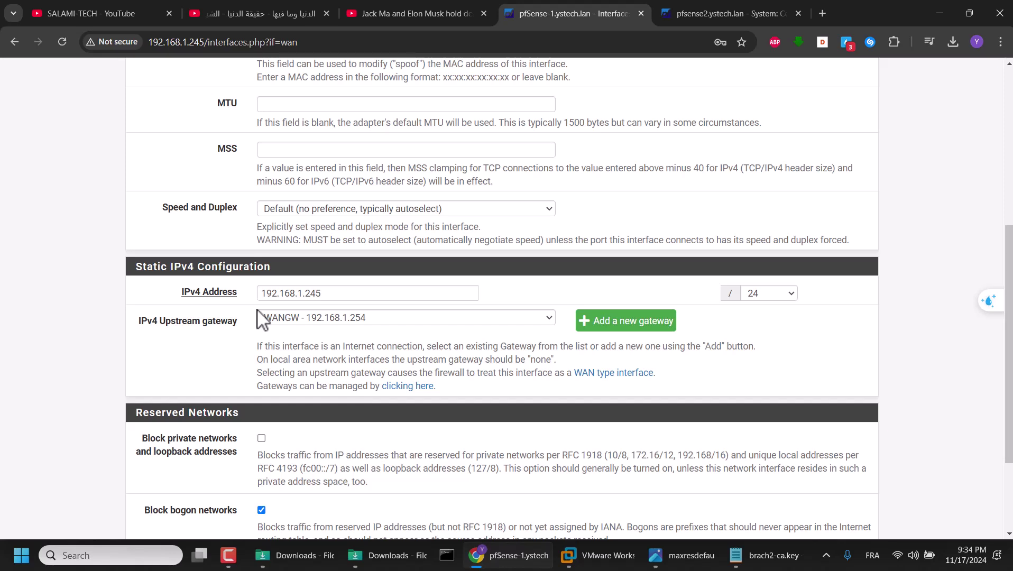
pyautogui.scroll(-2, 261, 319)
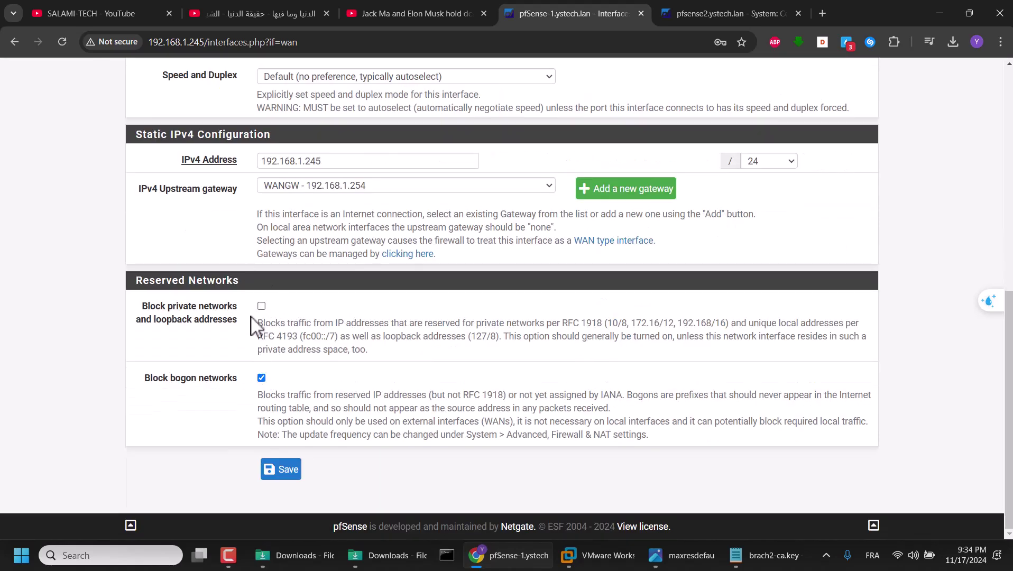
pyautogui.scroll(8, 252, 325)
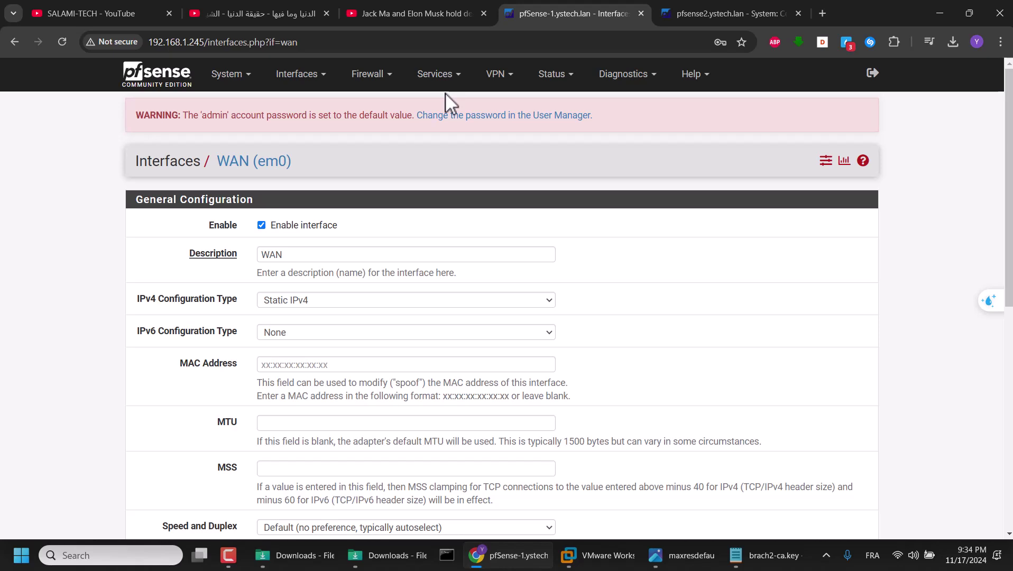
# Check the existing firewall rules for the OpenVPN interface on pfSense-1.
pyautogui.click(376, 89)
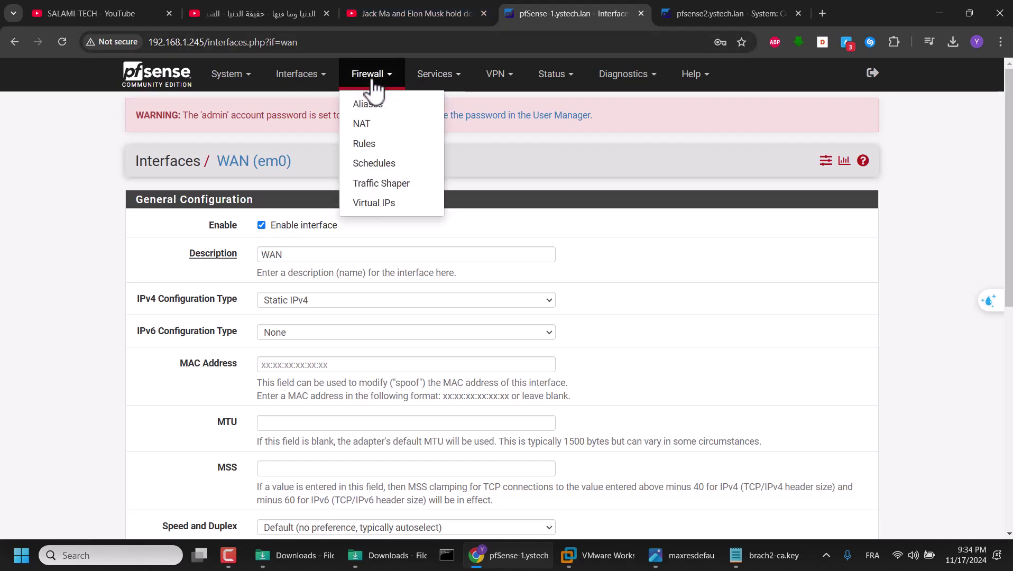
pyautogui.click(381, 142)
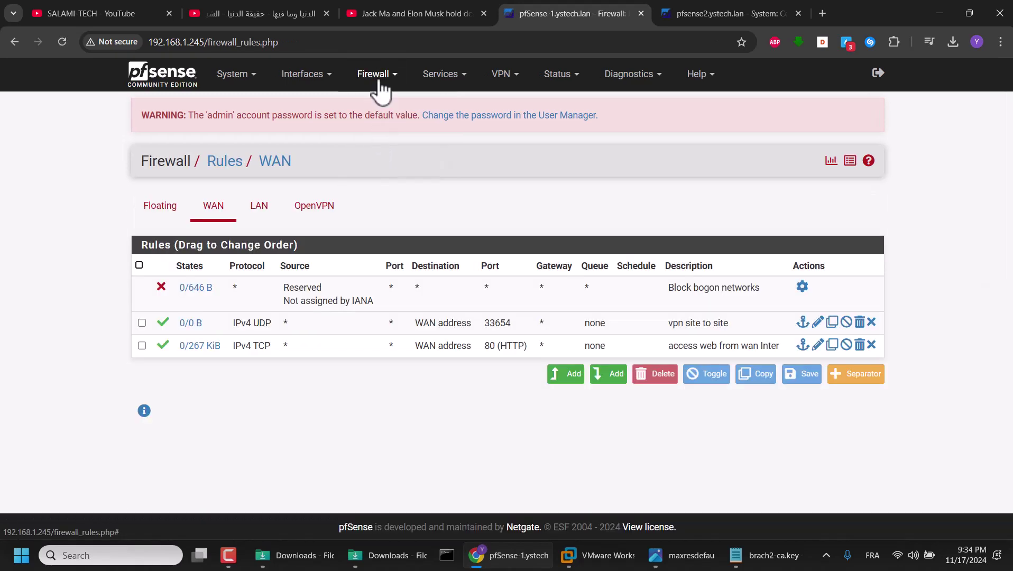
pyautogui.click(316, 208)
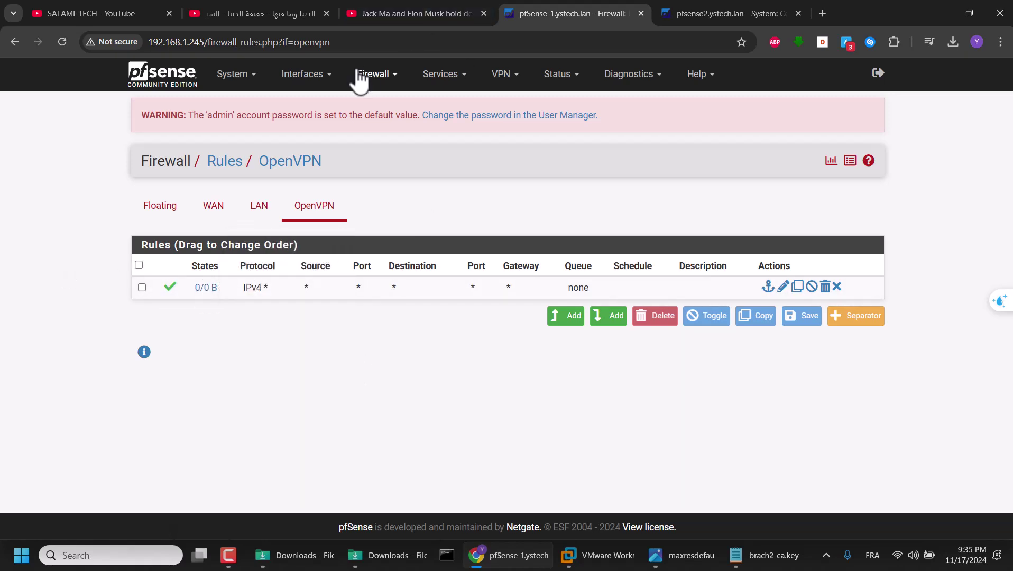
# Switch to the pfSense-2 web interface and open its list of OpenVPN clients.
pyautogui.click(703, 10)
pyautogui.scroll(-1, 328, 244)
pyautogui.scroll(1, 370, 158)
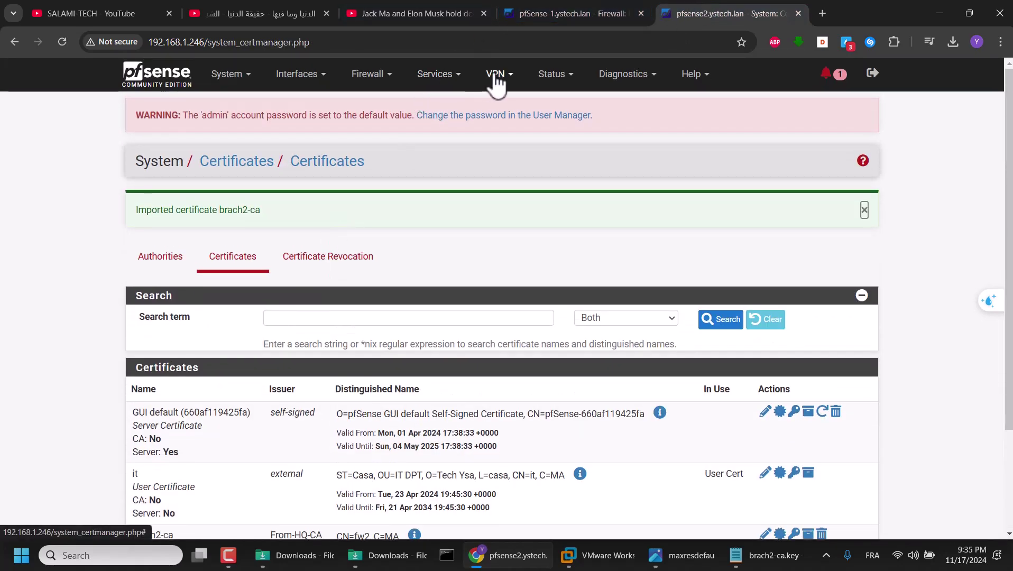
pyautogui.click(497, 80)
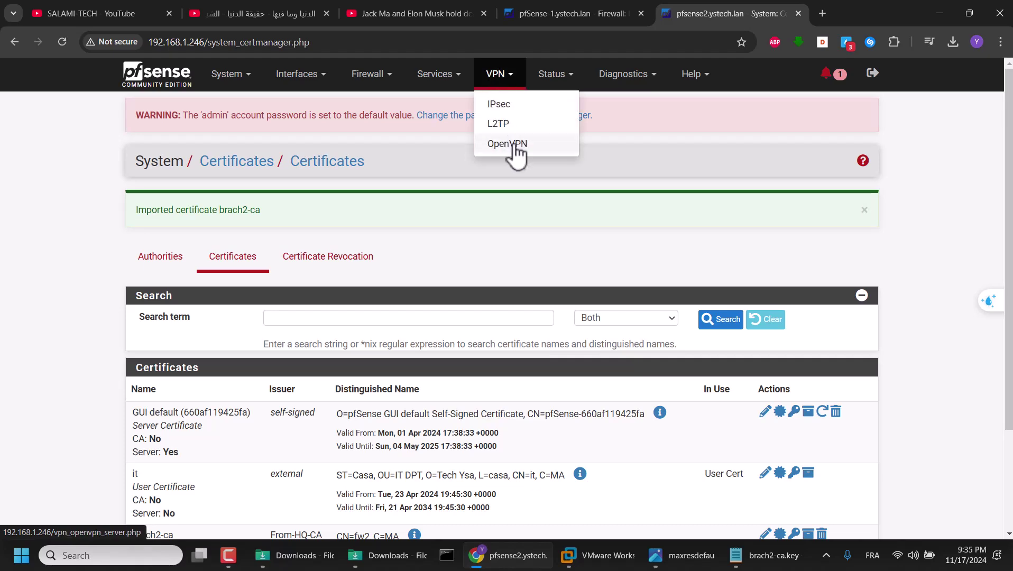
pyautogui.click(515, 145)
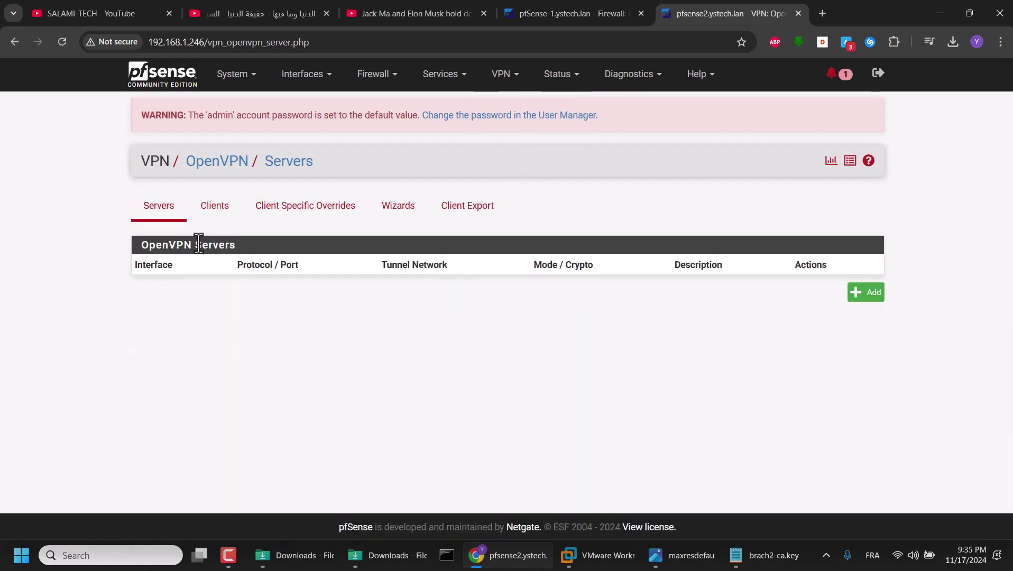
pyautogui.click(218, 214)
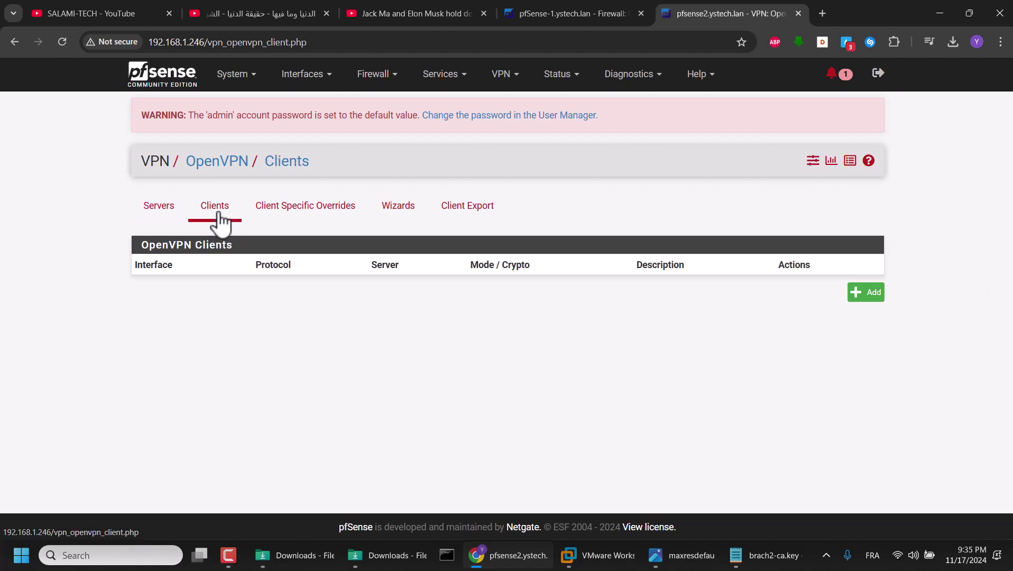
# Add an OpenVPN client described "site to site vpn", keeping Peer to Peer (SSL/TLS), tun mode, UDP on IPv4 only and the WAN interface.
pyautogui.click(856, 294)
pyautogui.click(300, 274)
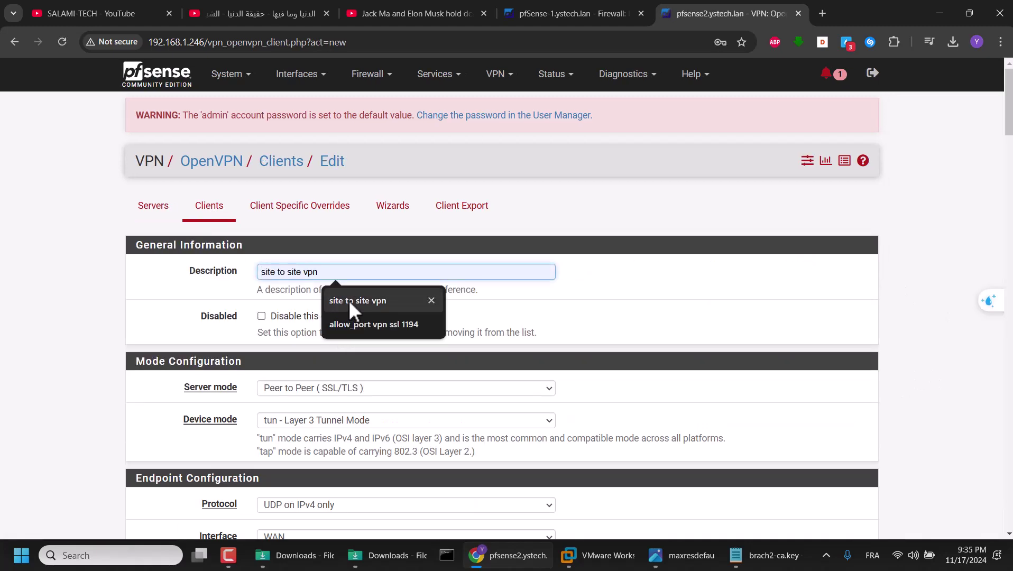
pyautogui.click(348, 300)
pyautogui.scroll(-3, 298, 312)
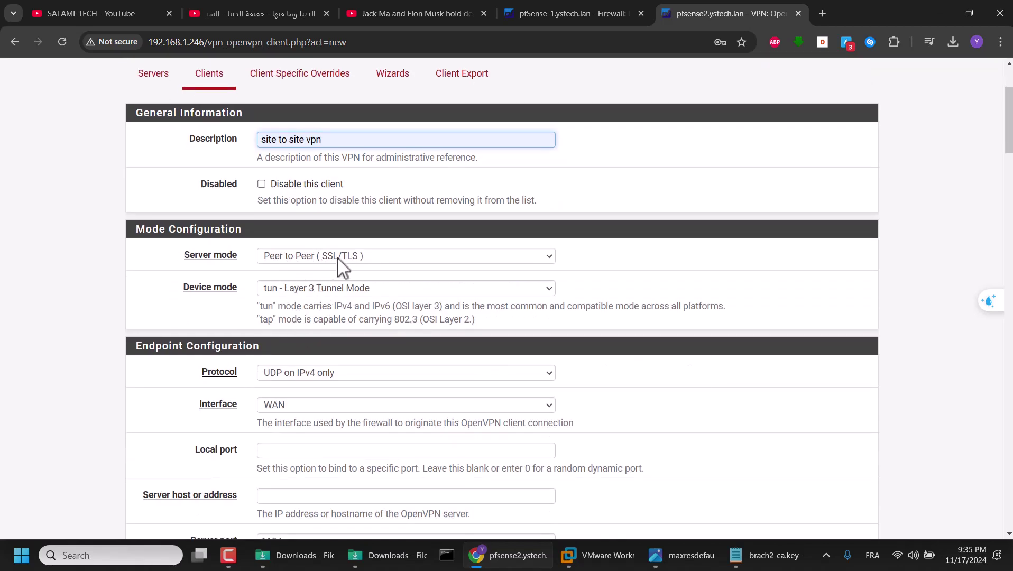
pyautogui.scroll(-1, 336, 394)
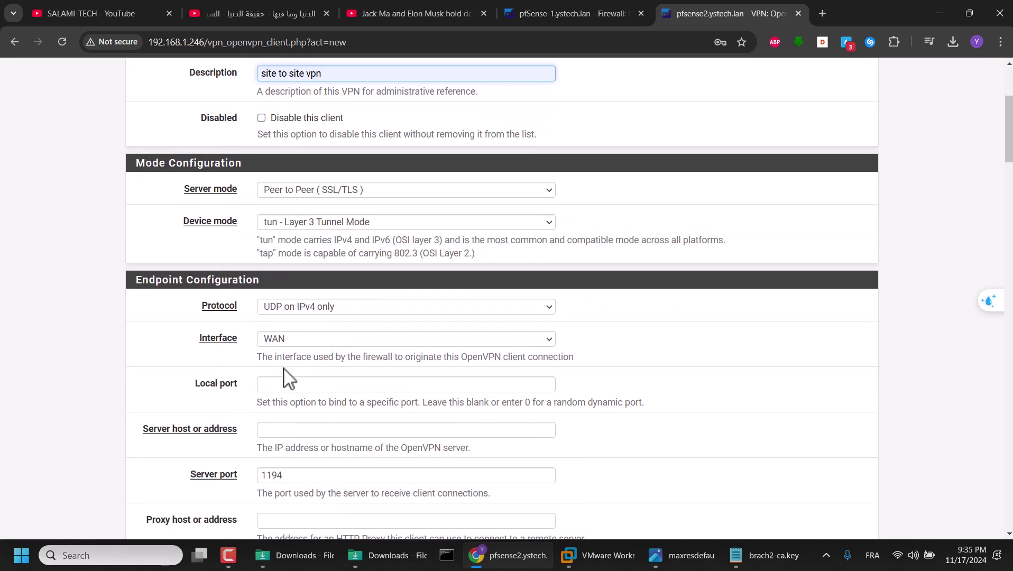
pyautogui.scroll(-1, 257, 390)
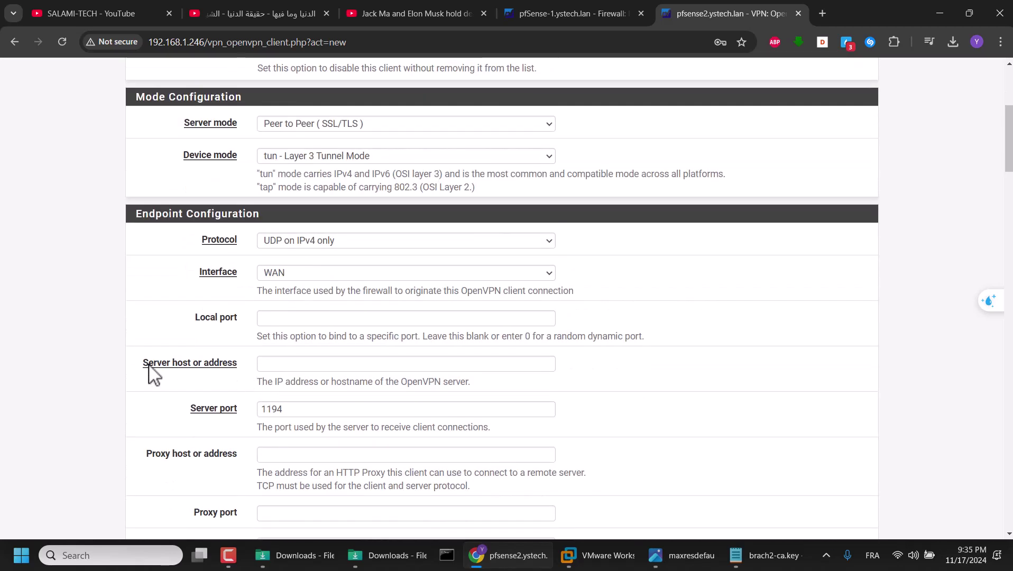
# Set the OpenVPN client's server address to 192.168.1.245 and check it against pfSense-1's static IP in the maxresdefault.jpg network diagram.
pyautogui.click(289, 358)
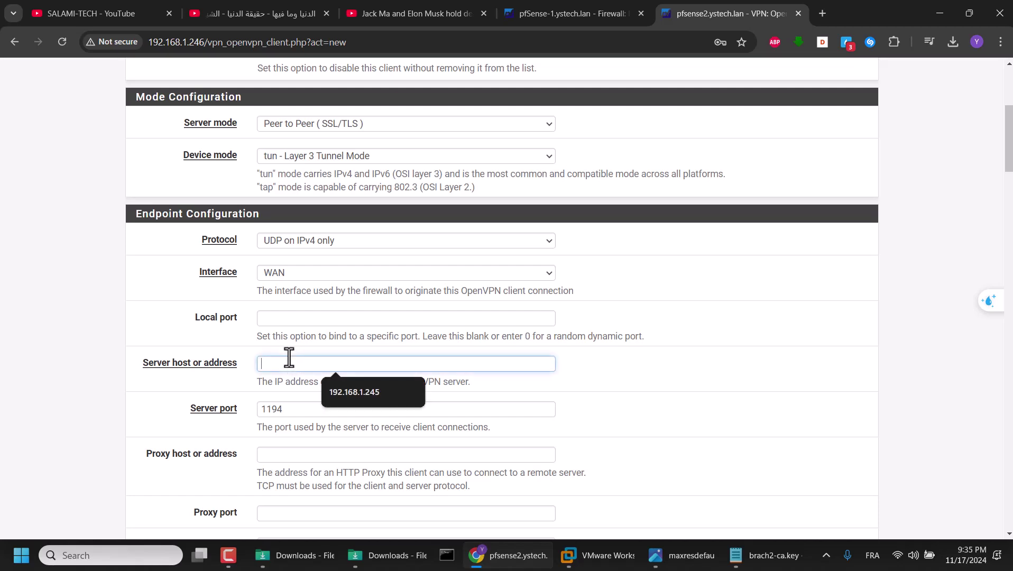
pyautogui.click(339, 392)
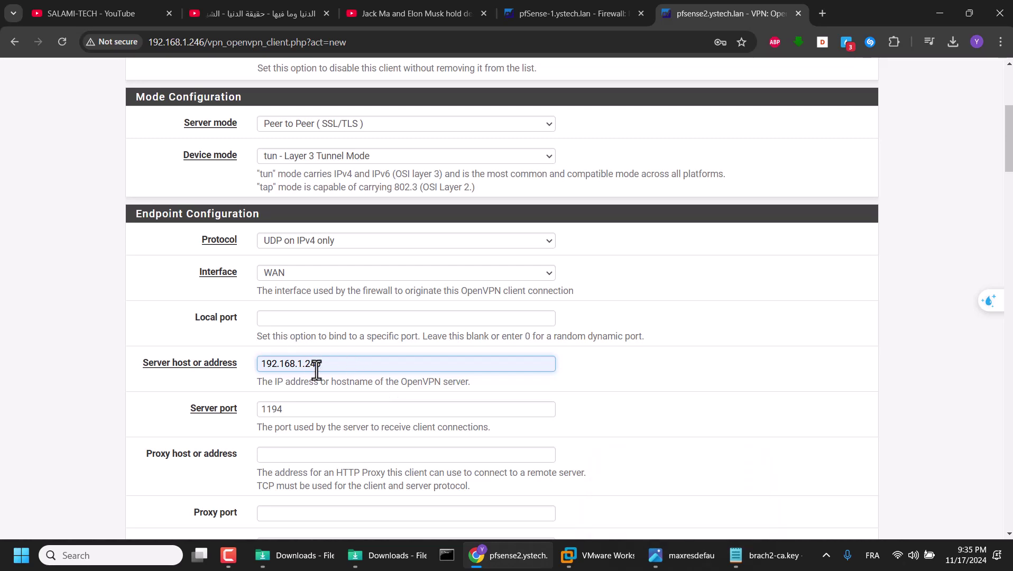
pyautogui.click(650, 547)
pyautogui.scroll(-5, 373, 248)
pyautogui.scroll(3, 380, 286)
pyautogui.scroll(5, 222, 117)
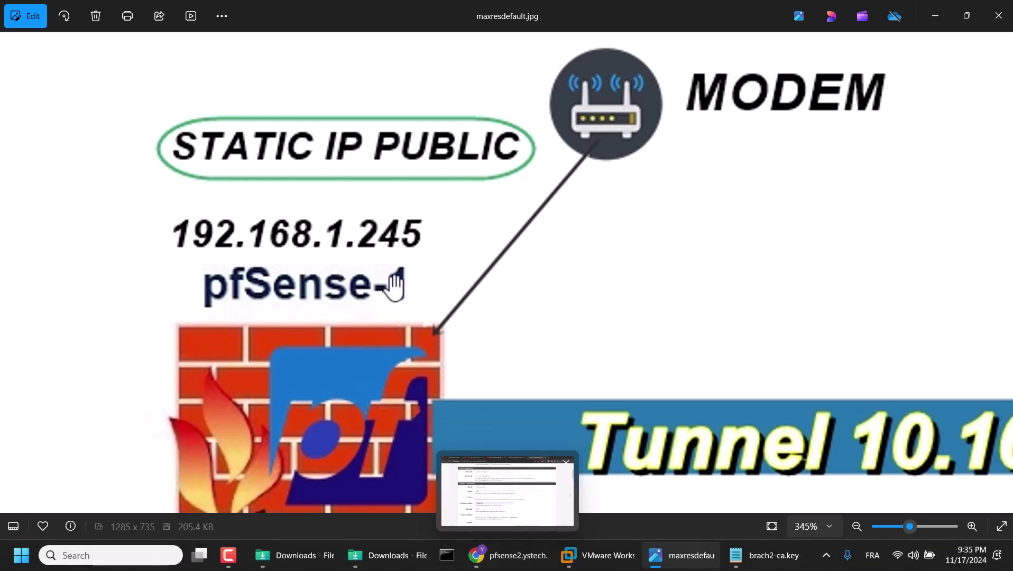
pyautogui.click(492, 555)
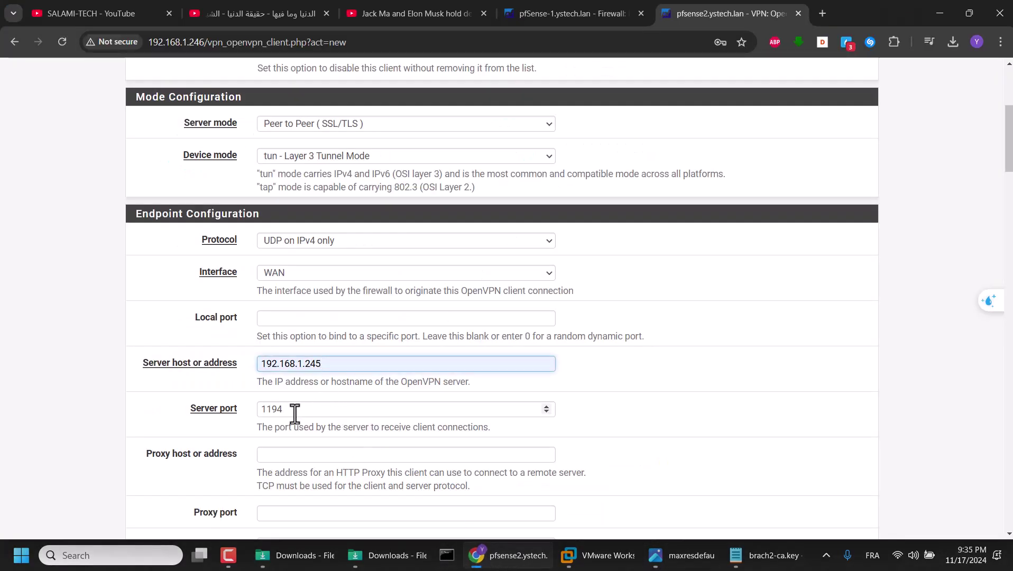
# Set the client's server port to 33654 from the clipboard history.
pyautogui.press('Tab')
pyautogui.press('super+v')
pyautogui.click(316, 246)
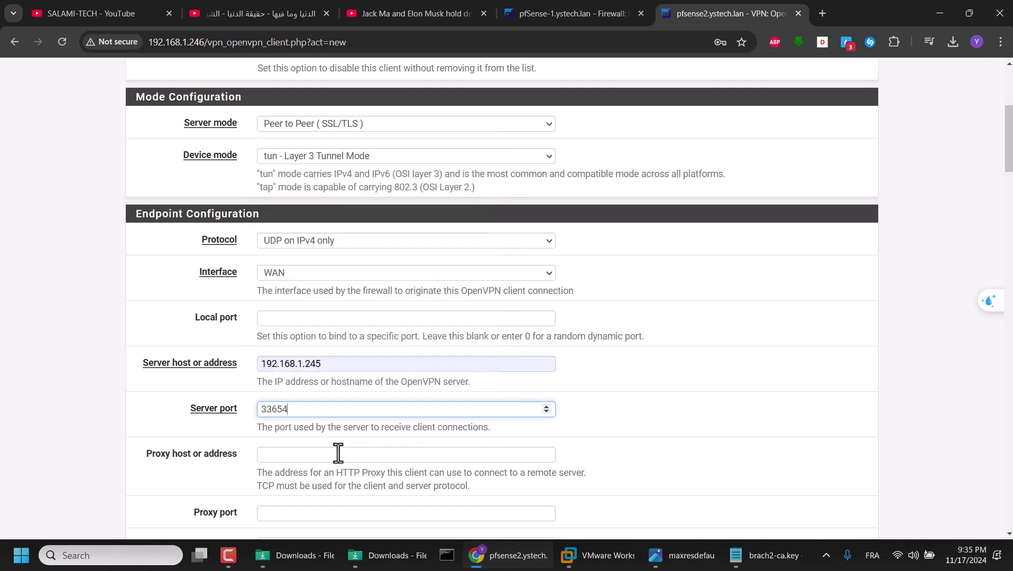
# Choose From-HQ-CA as the peer certificate authority and brach2-ca as the client certificate in the cryptographic settings.
pyautogui.scroll(-3, 291, 341)
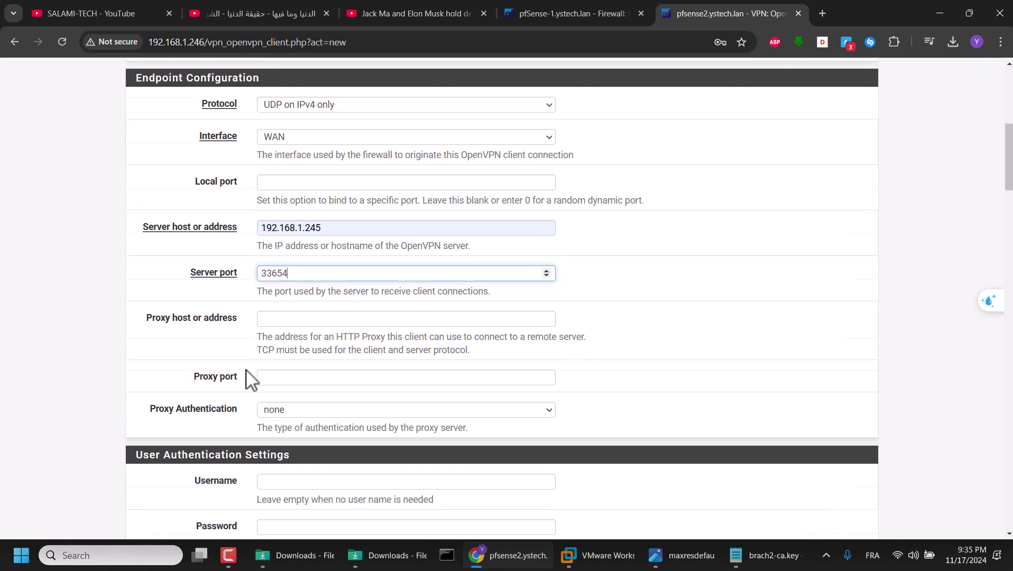
pyautogui.scroll(-6, 248, 380)
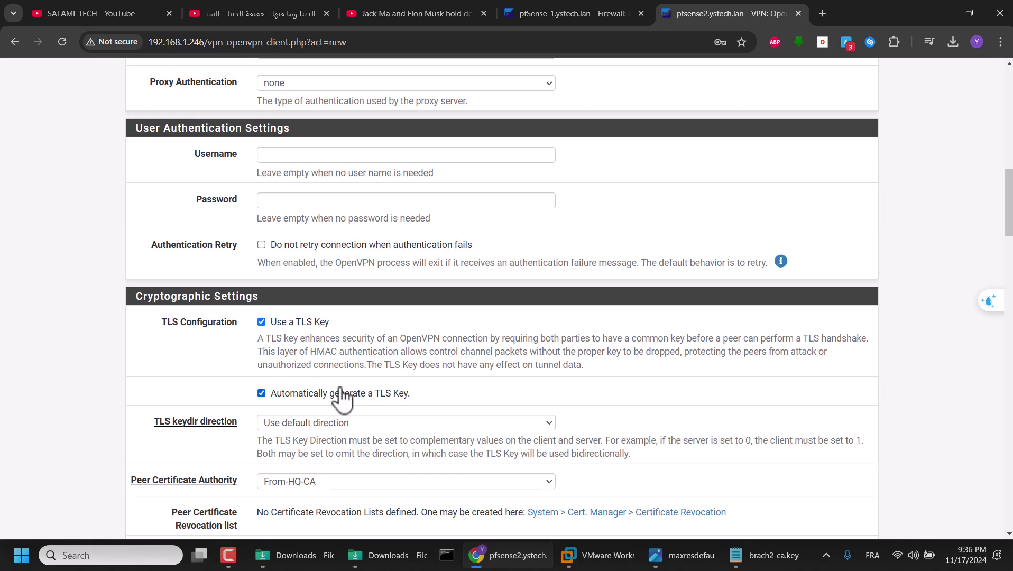
pyautogui.scroll(-1, 330, 371)
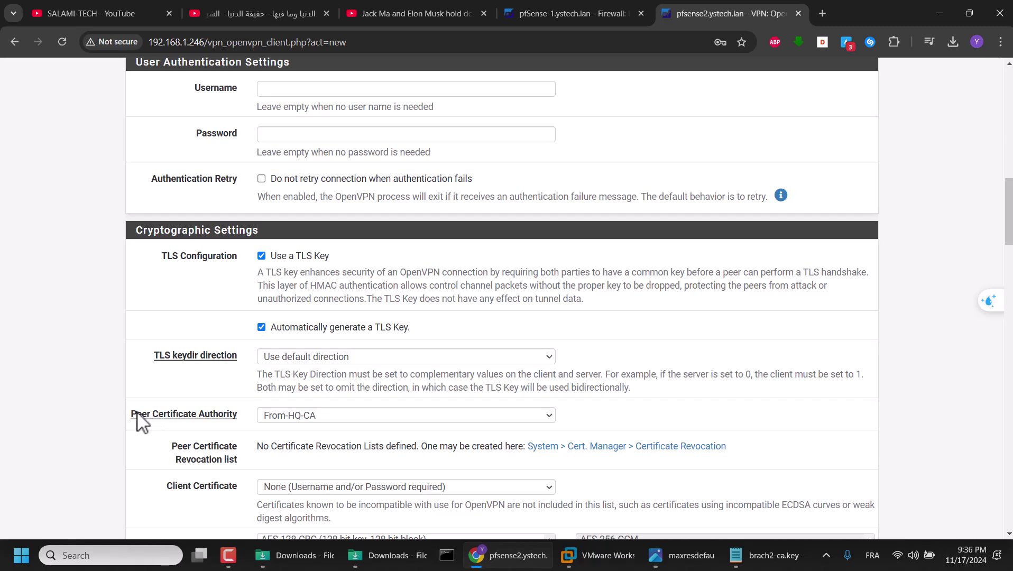
pyautogui.click(325, 416)
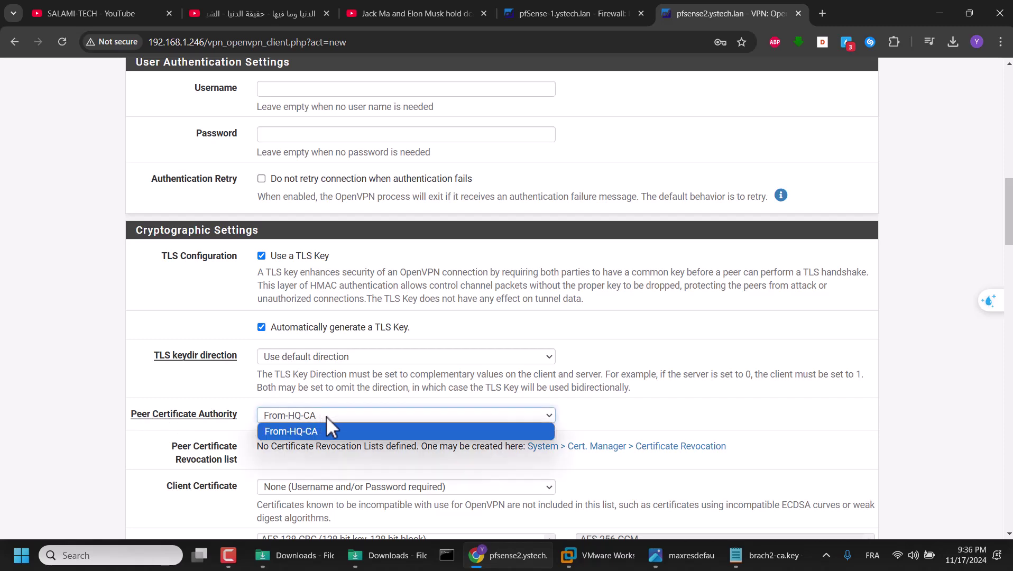
pyautogui.click(328, 430)
pyautogui.scroll(-3, 328, 417)
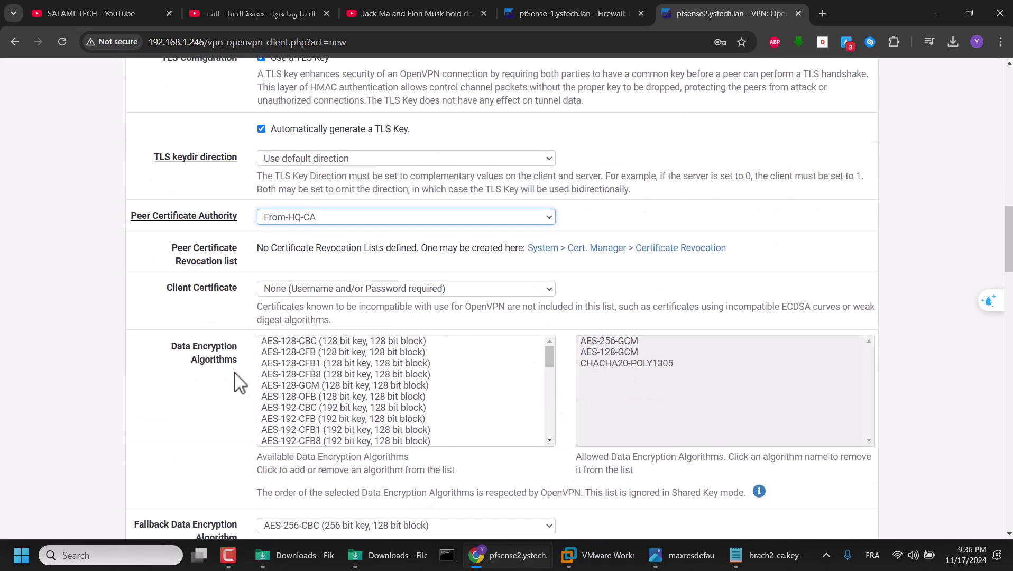
pyautogui.click(304, 290)
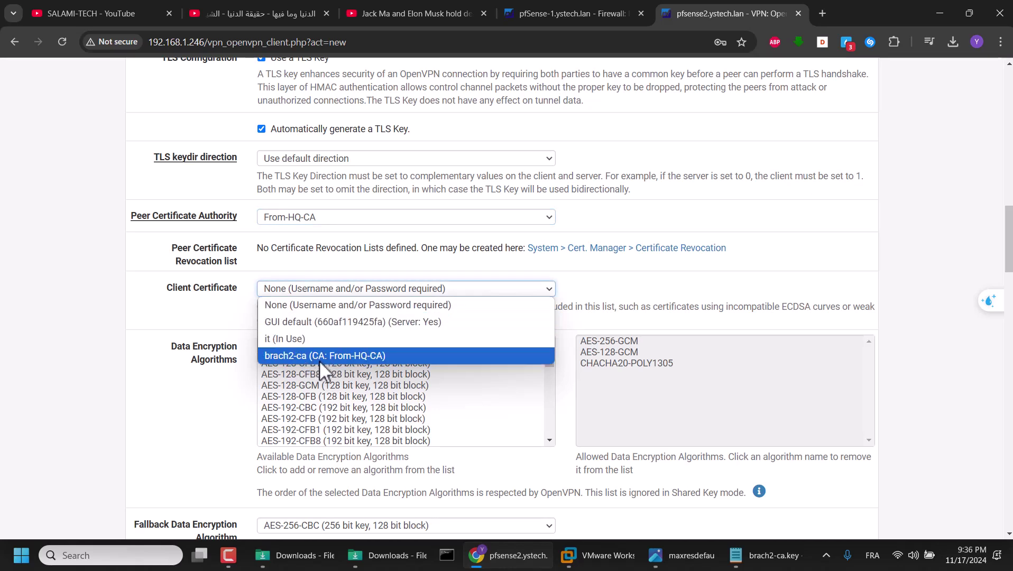
pyautogui.click(324, 352)
# Set the client's IPv4 tunnel network to 10.10.10.0/30 and its IPv4 remote network to 192.168.10.0/24.
pyautogui.scroll(-5, 325, 353)
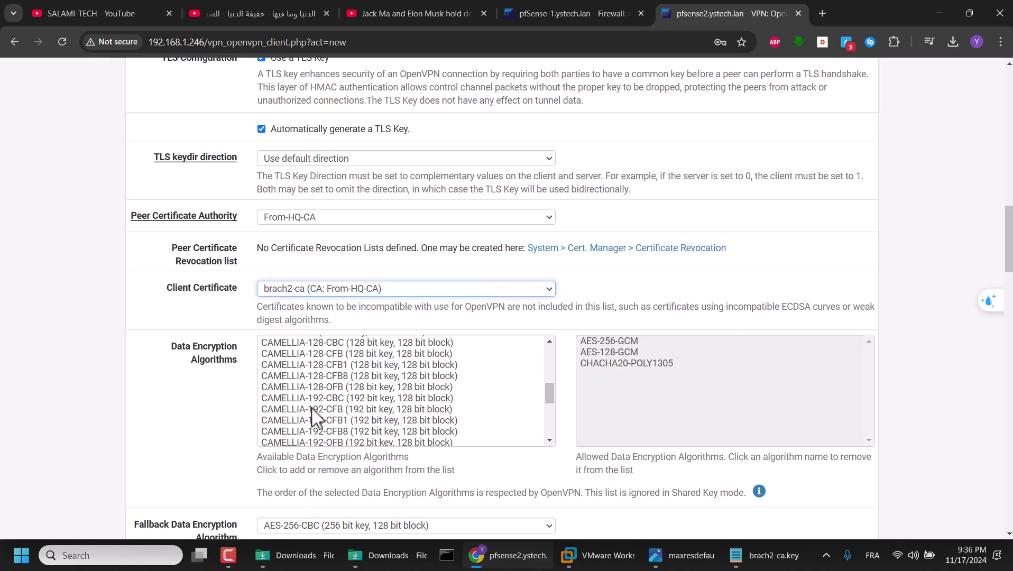
pyautogui.scroll(-5, 135, 383)
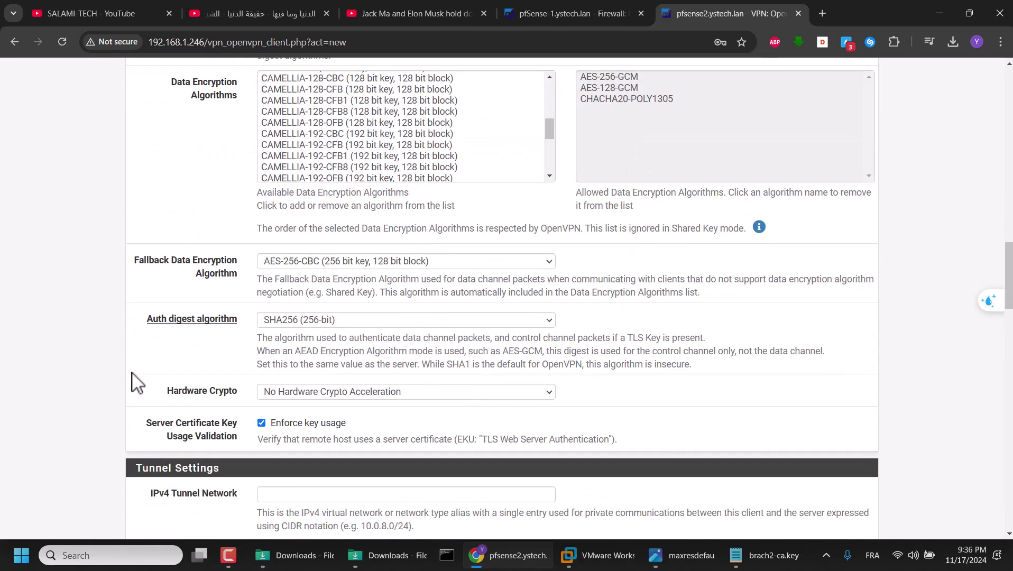
pyautogui.scroll(-3, 136, 382)
pyautogui.scroll(-1, 136, 382)
pyautogui.click(328, 296)
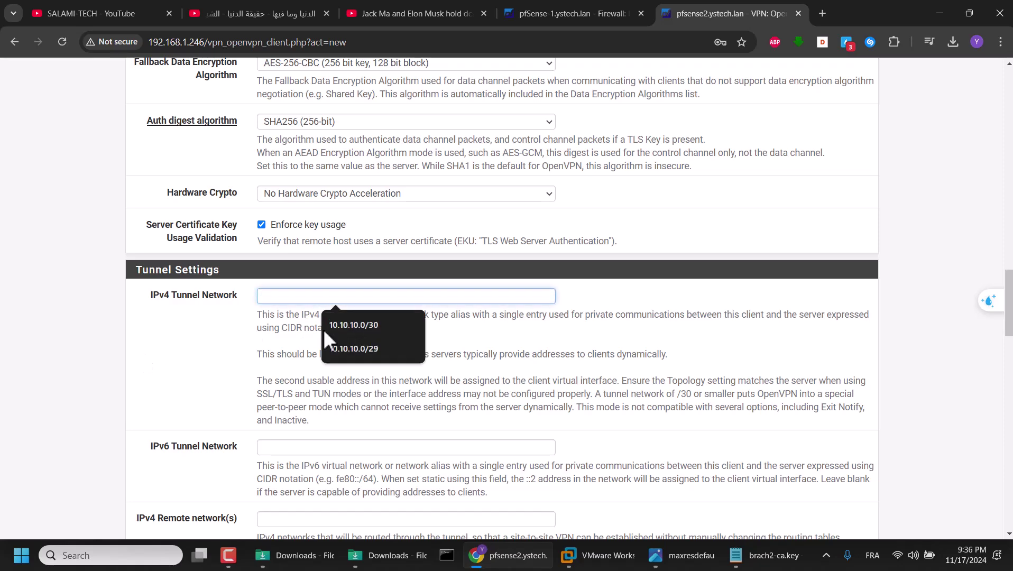
pyautogui.click(331, 326)
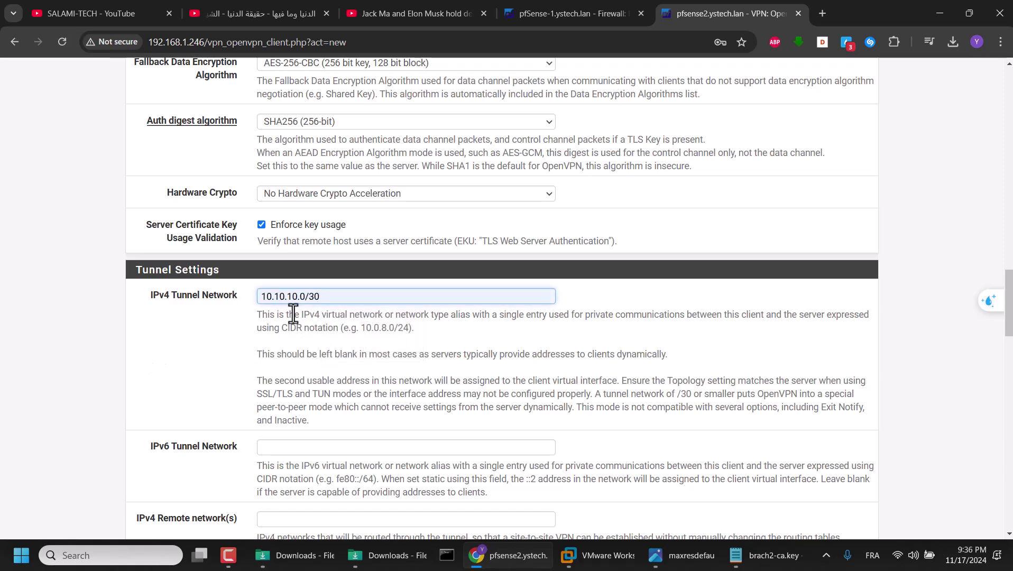
pyautogui.scroll(-3, 251, 384)
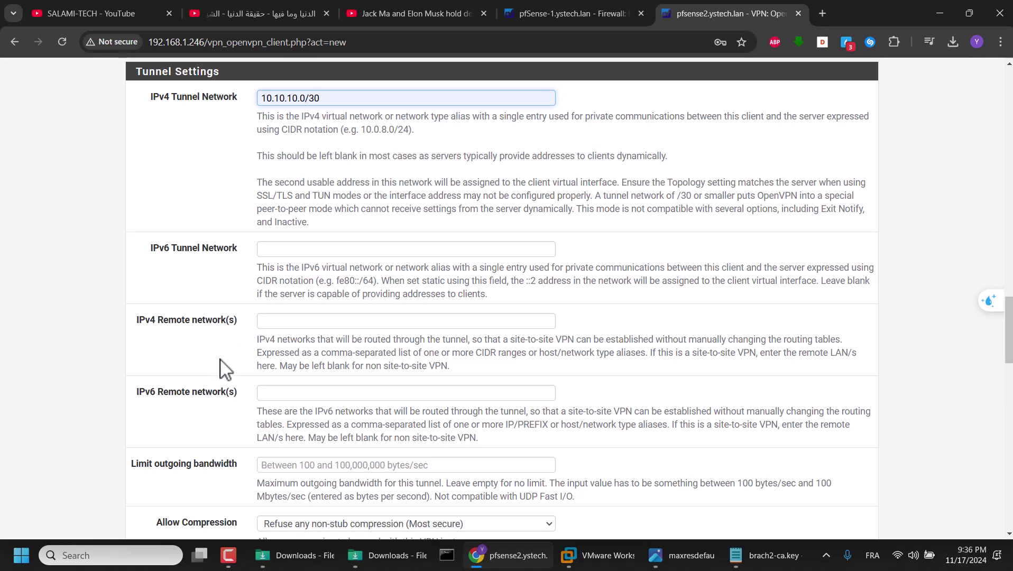
pyautogui.click(271, 320)
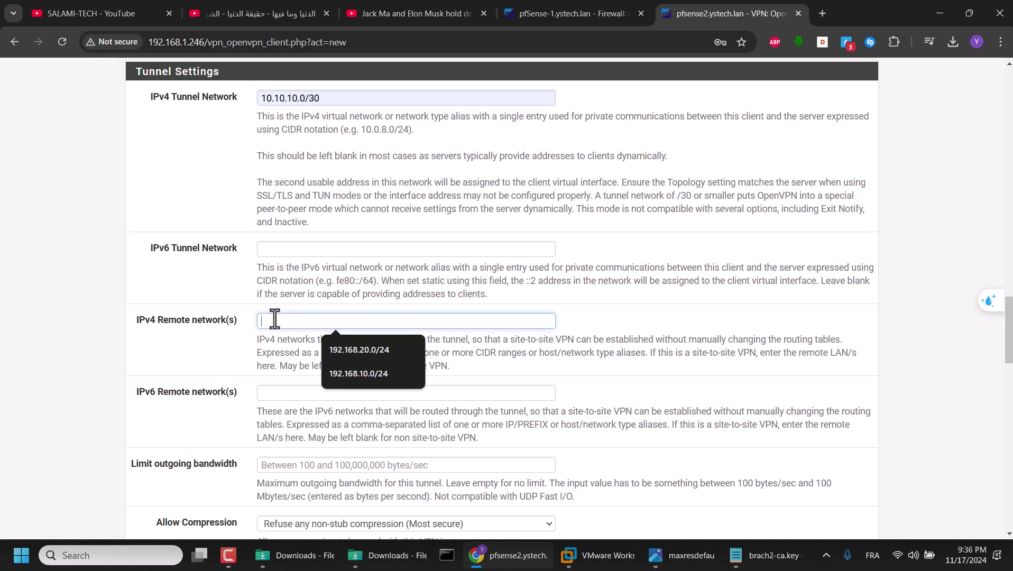
pyautogui.click(355, 372)
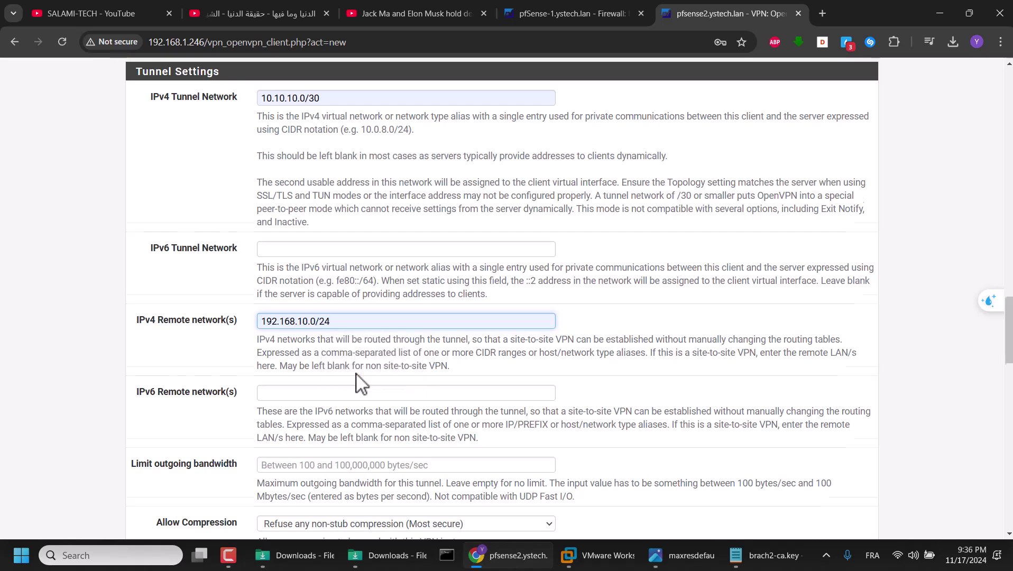
# Limit gateway creation to IPv4 only and save the new OpenVPN client.
pyautogui.scroll(-4, 354, 372)
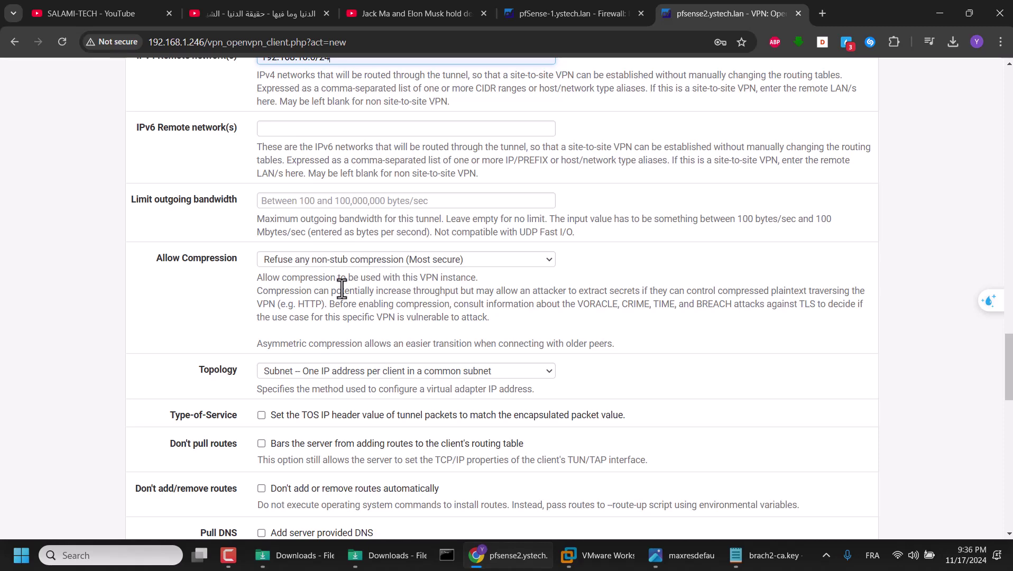
pyautogui.scroll(-9, 169, 377)
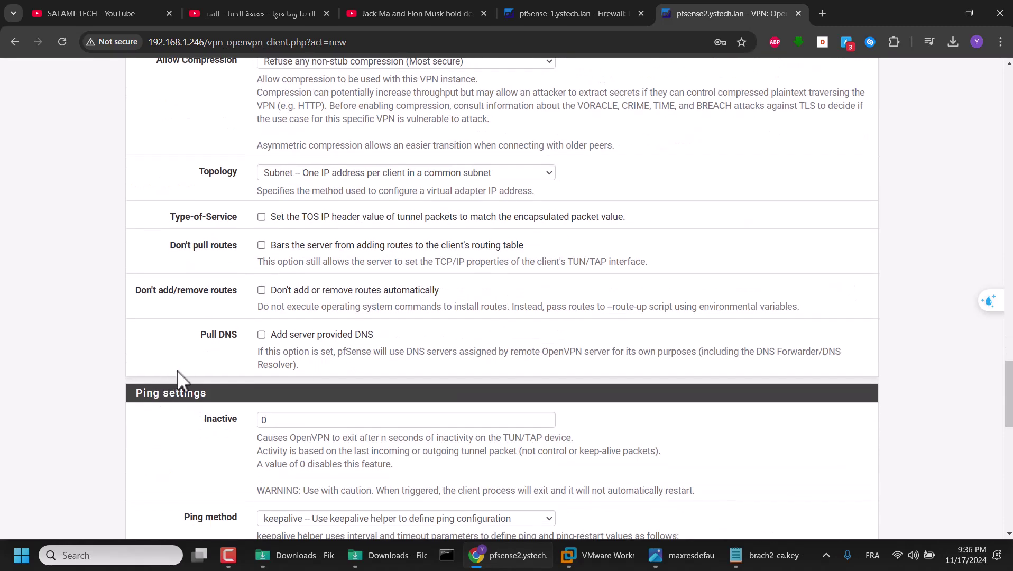
pyautogui.scroll(-7, 185, 379)
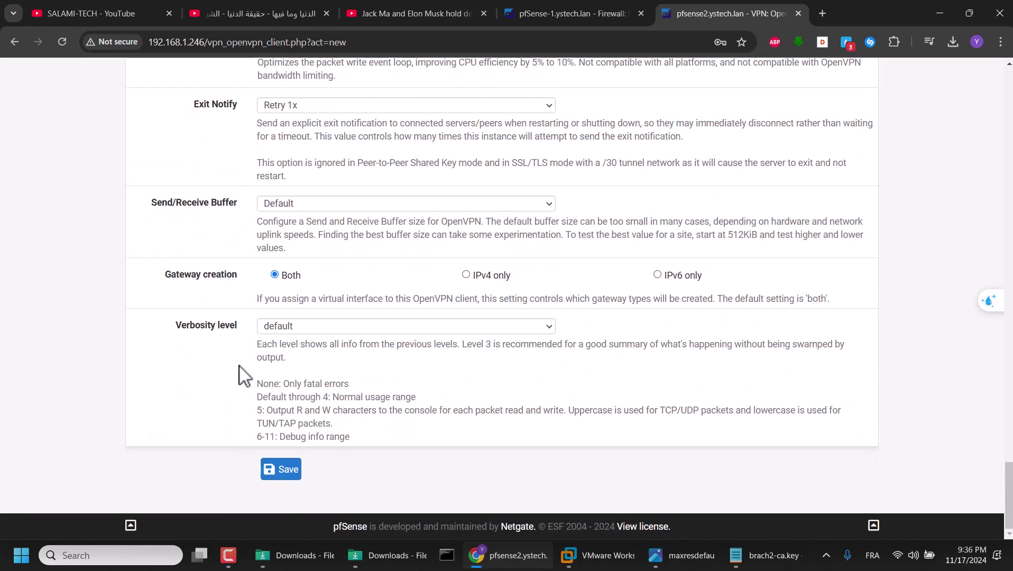
pyautogui.click(489, 283)
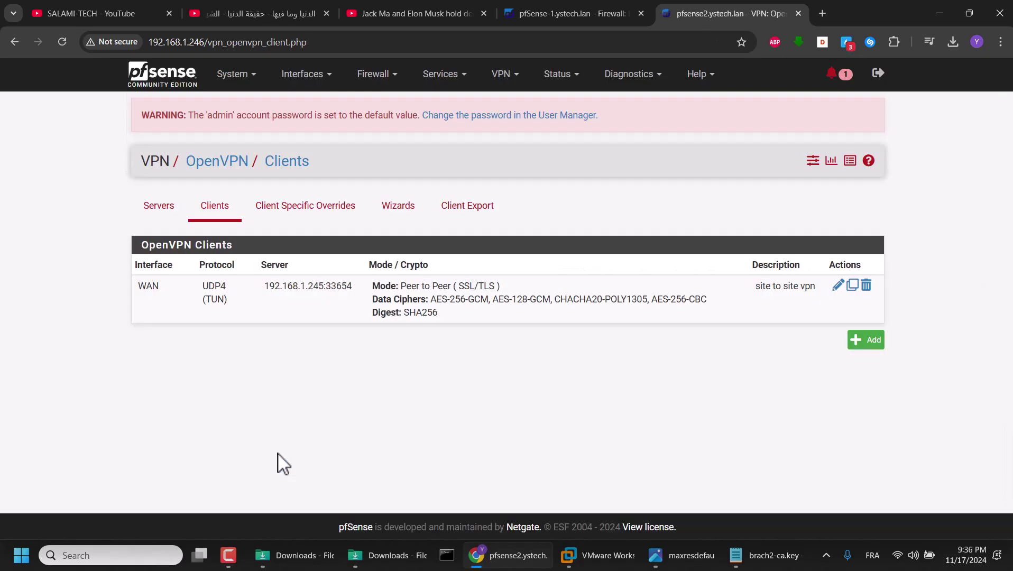
# Edit the "site to site vpn" client, replace its TLS key with the copied OpenVPN static key, and save it.
pyautogui.click(837, 288)
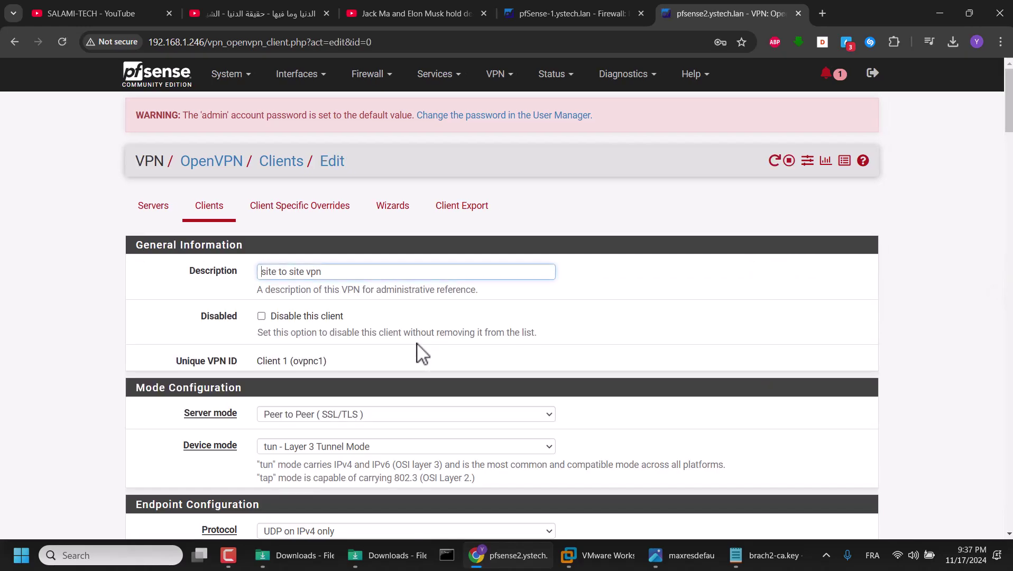
pyautogui.scroll(-7, 416, 350)
pyautogui.scroll(-9, 325, 358)
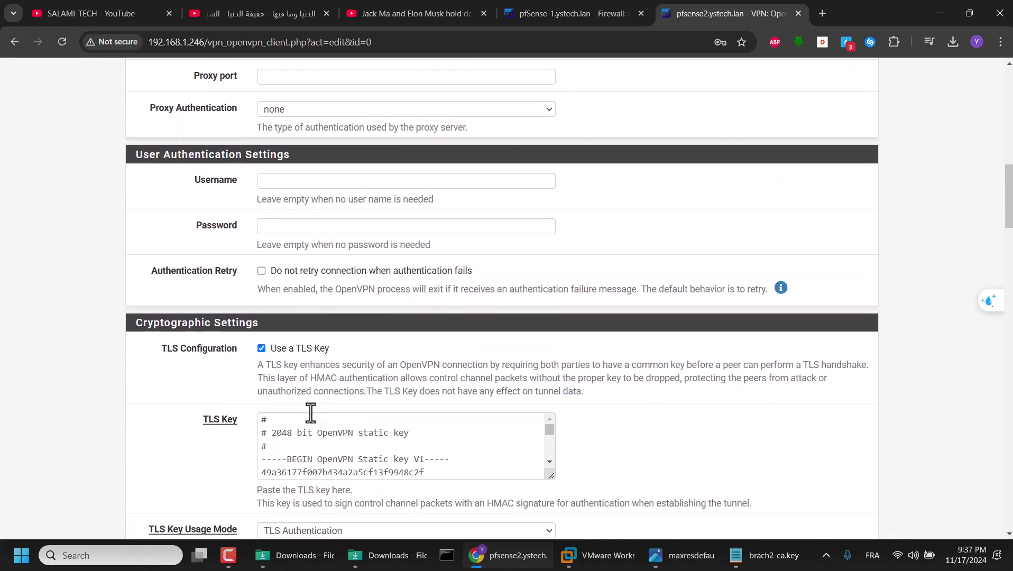
pyautogui.click(309, 300)
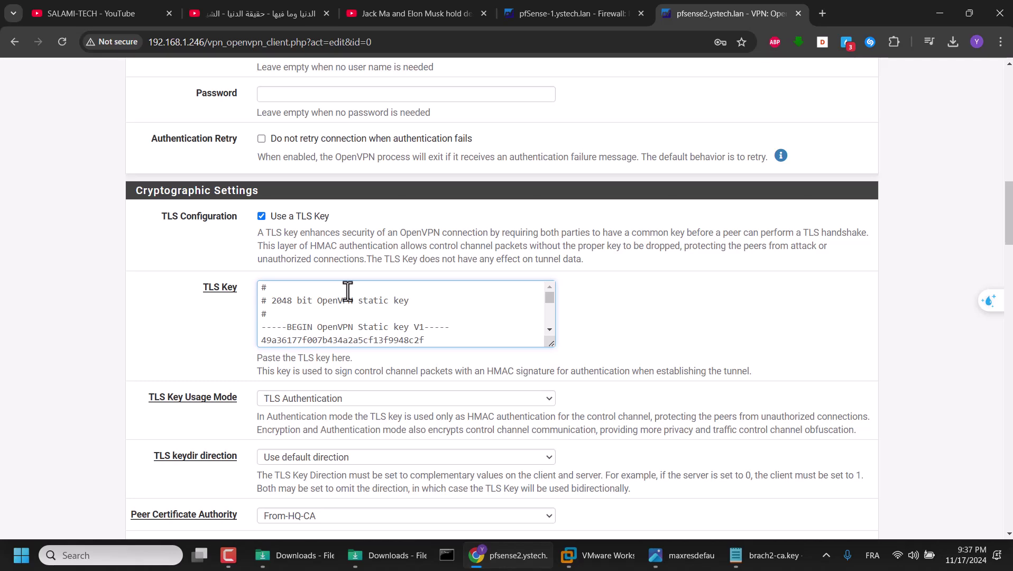
pyautogui.hotkey('ctrl', 'a')
pyautogui.press('BackSpace')
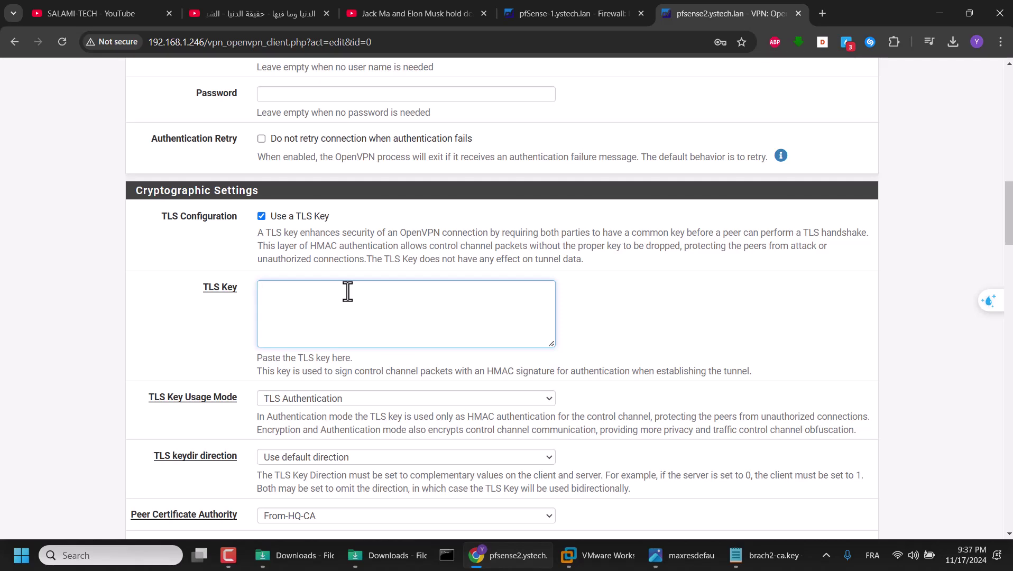
pyautogui.press('super+v')
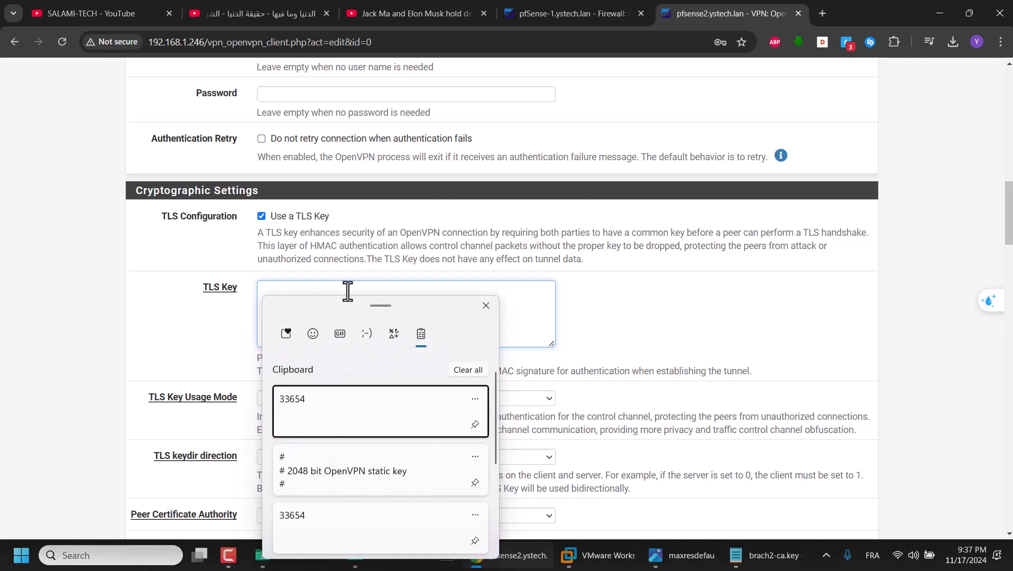
pyautogui.click(351, 487)
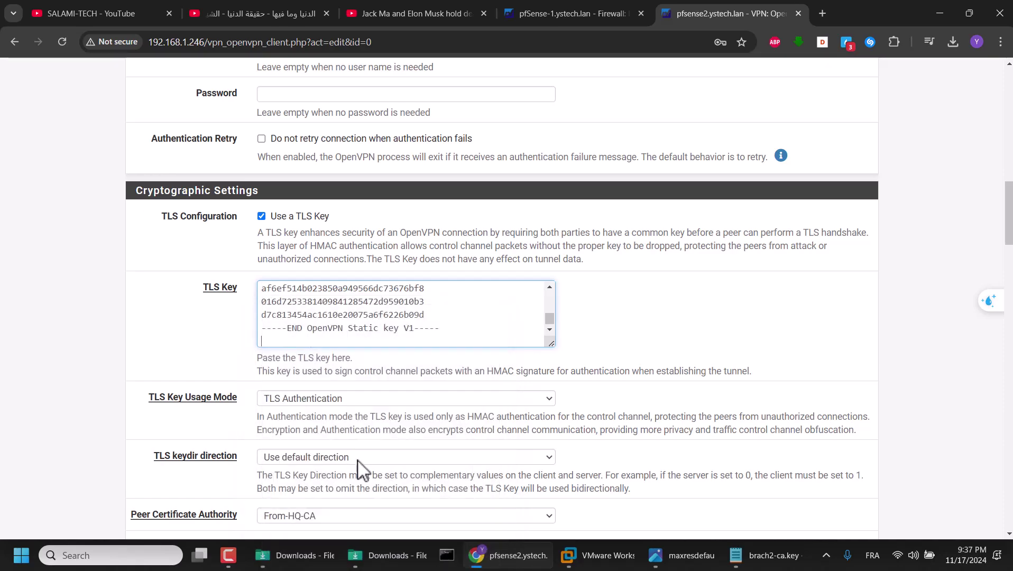
pyautogui.scroll(-20, 235, 439)
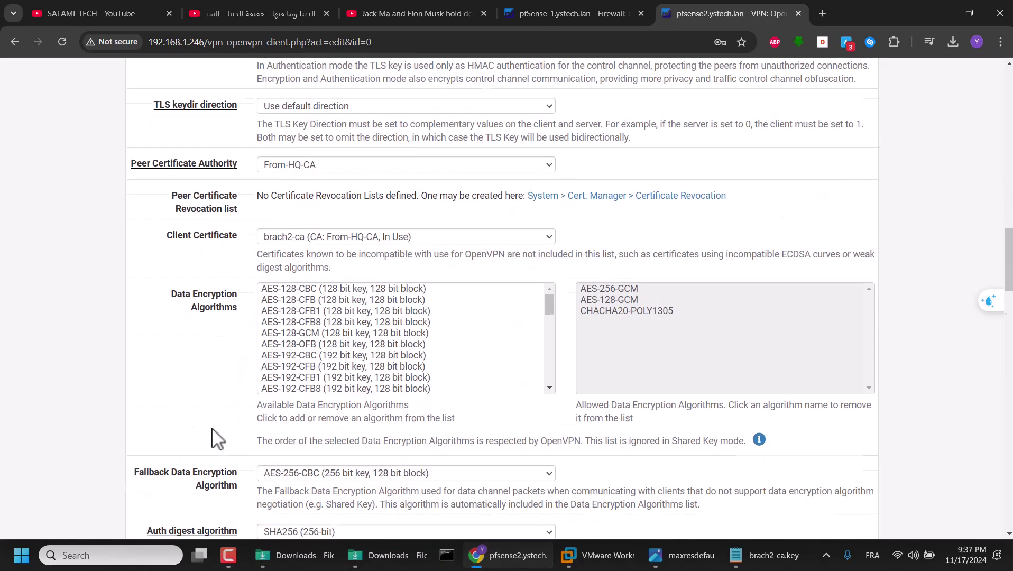
pyautogui.scroll(-10, 222, 426)
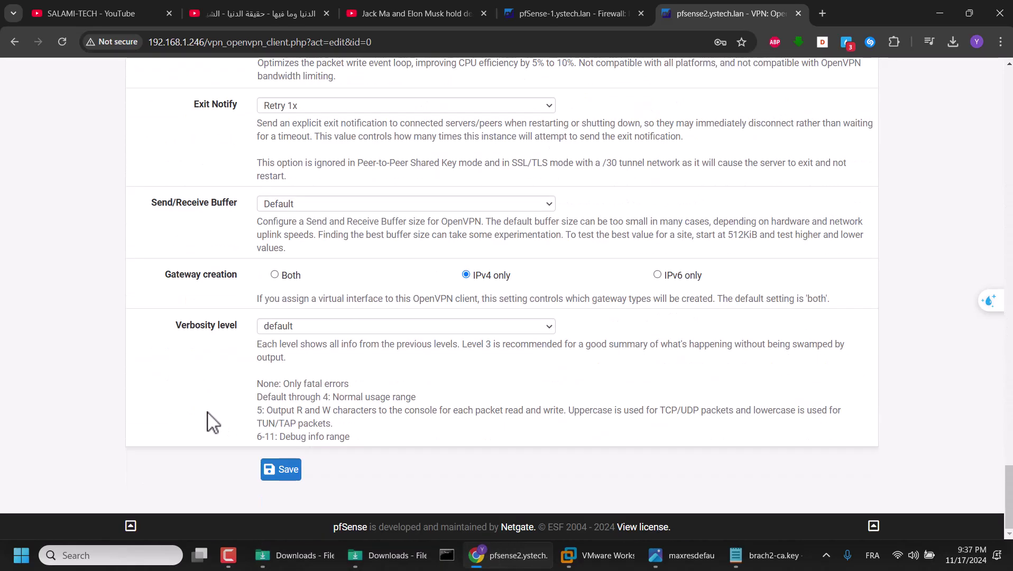
pyautogui.click(280, 470)
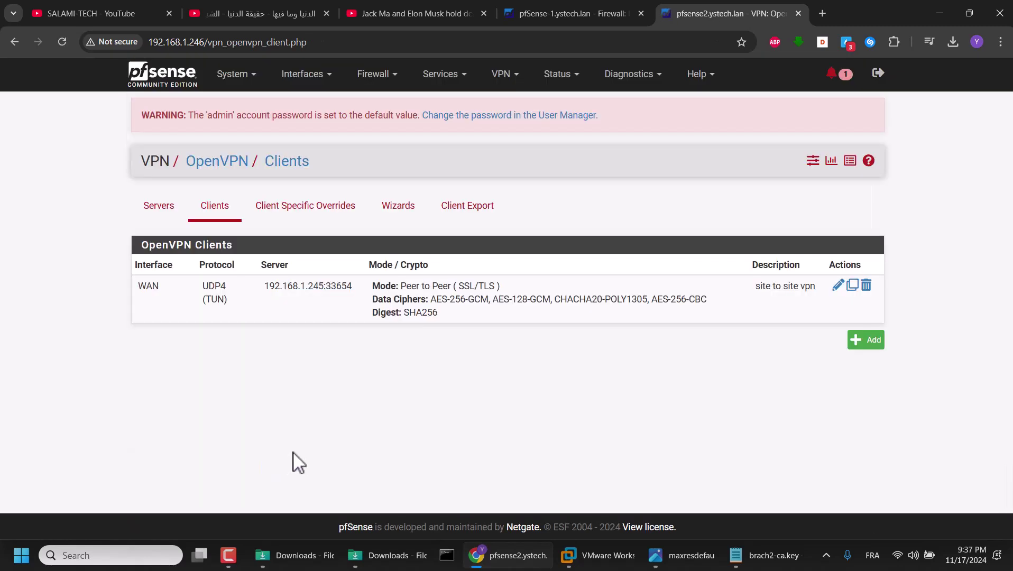
# Check the WAN and OpenVPN firewall rules on pfSense-2.
pyautogui.click(382, 79)
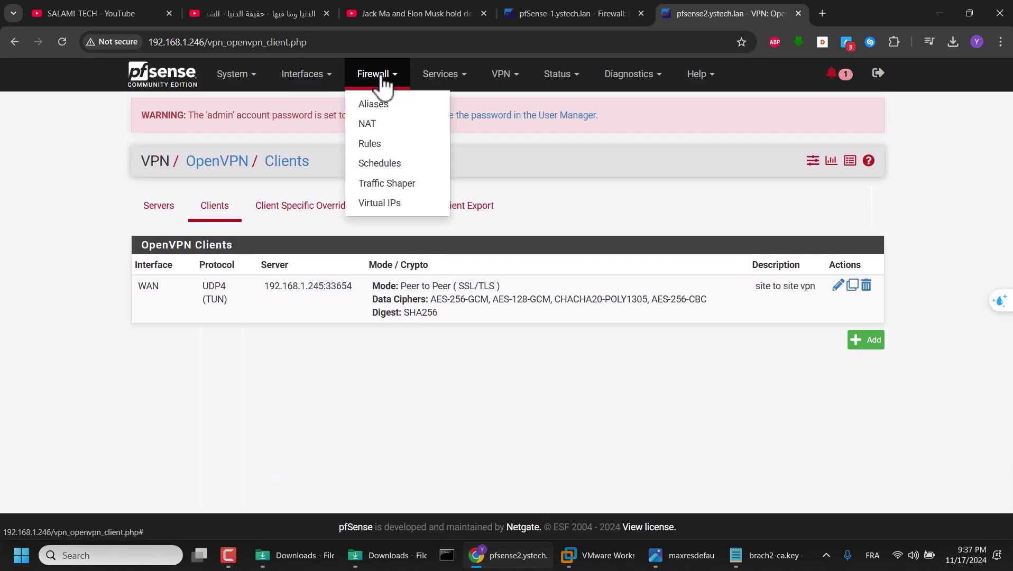
pyautogui.click(391, 143)
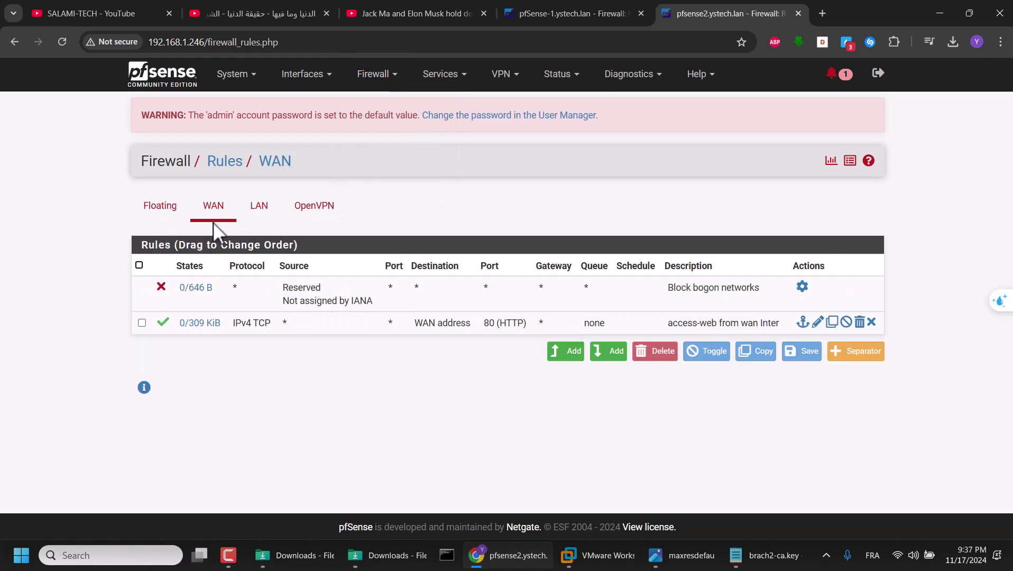
pyautogui.click(318, 214)
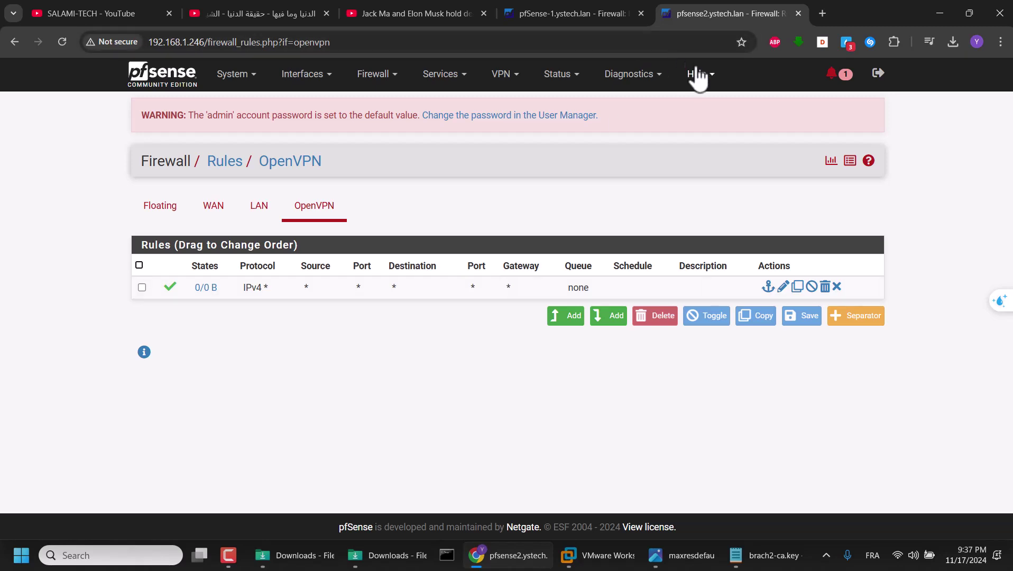
# On pfSense-1, start a new OpenVPN client-specific override with description Branch2 and common name fw2.
pyautogui.click(551, 8)
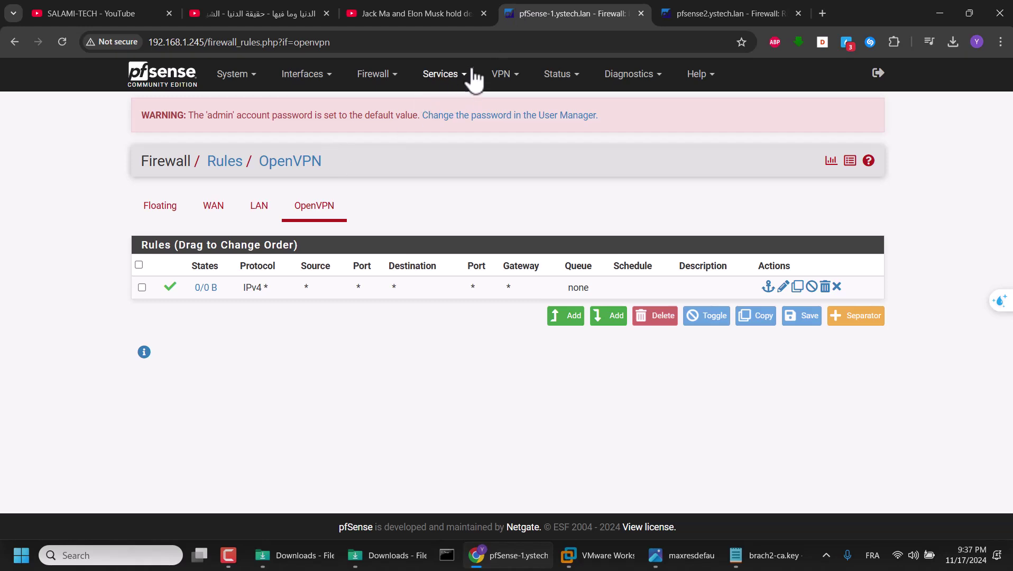
pyautogui.click(509, 82)
pyautogui.click(514, 144)
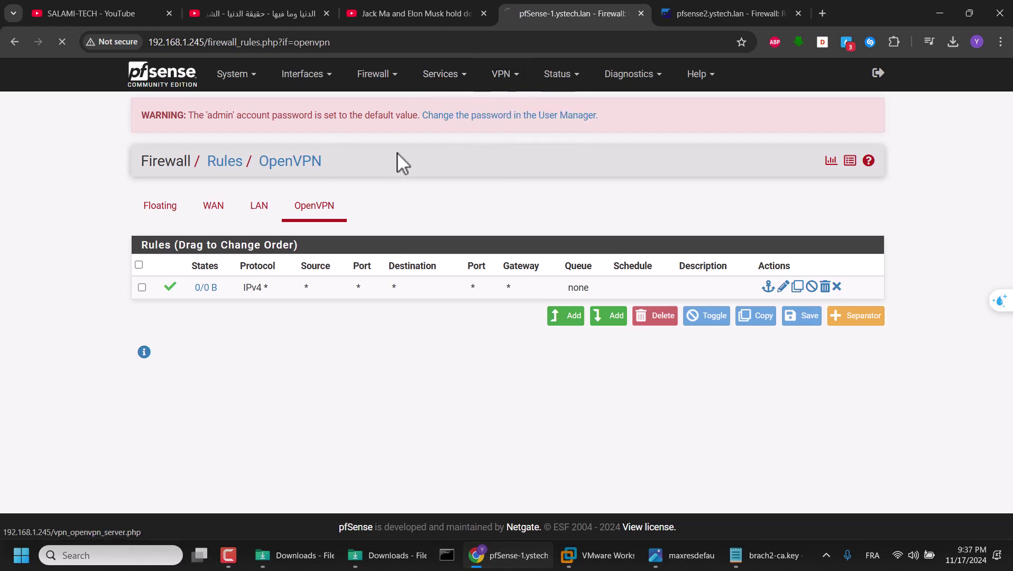
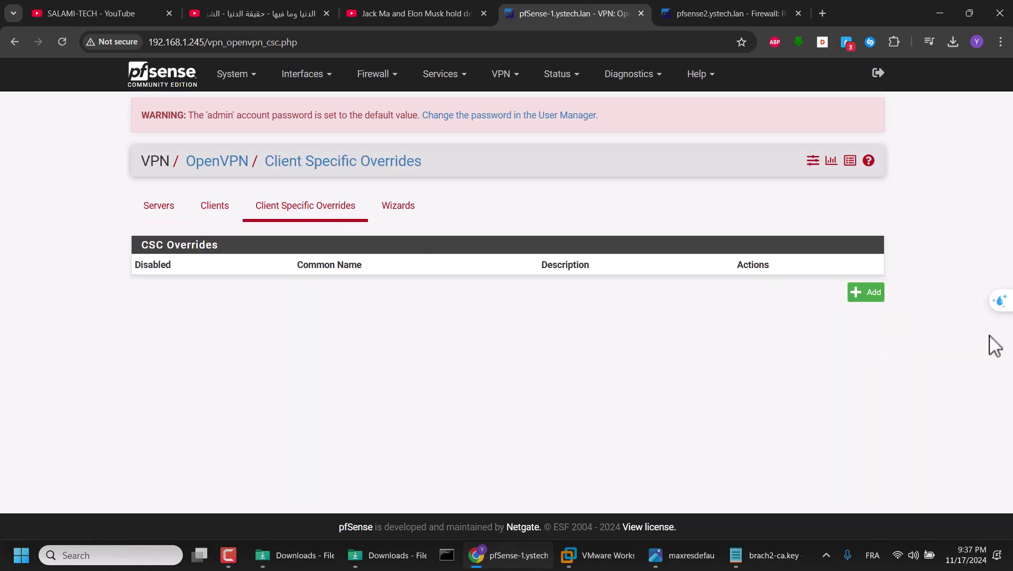
pyautogui.click(861, 298)
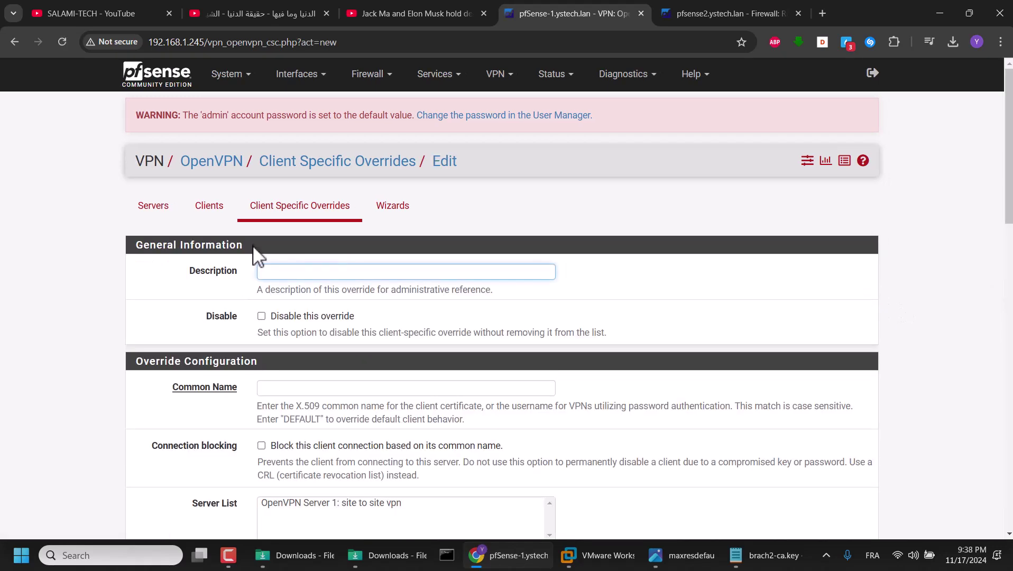
pyautogui.click(267, 272)
pyautogui.click(339, 301)
pyautogui.scroll(-2, 199, 312)
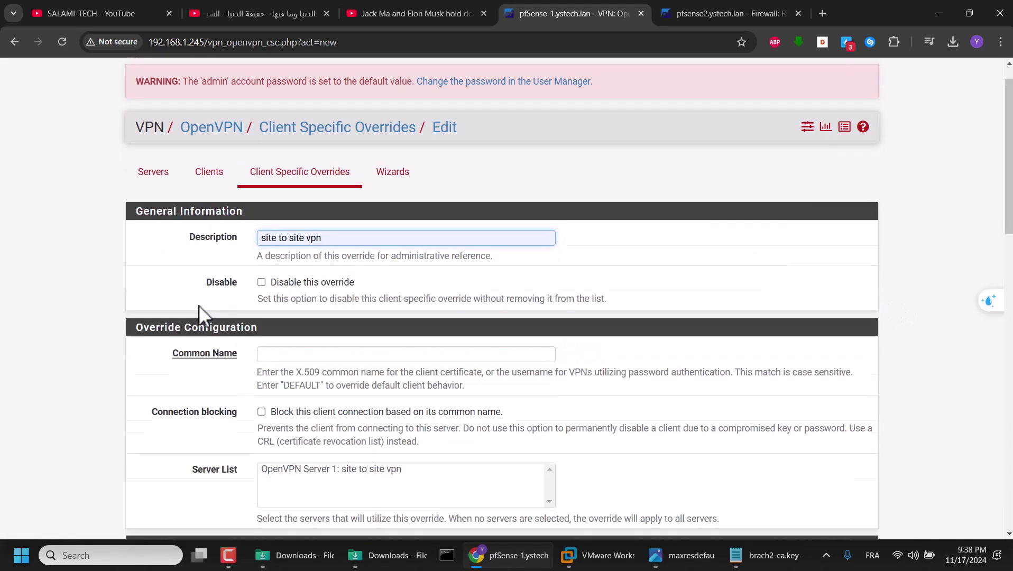
pyautogui.tripleClick(293, 140)
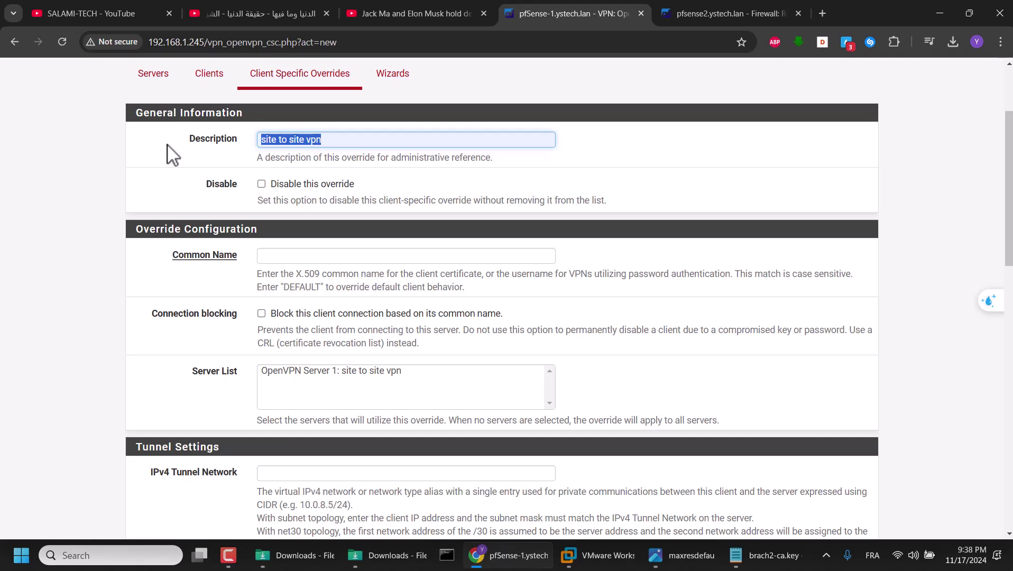
pyautogui.write('Branch2')
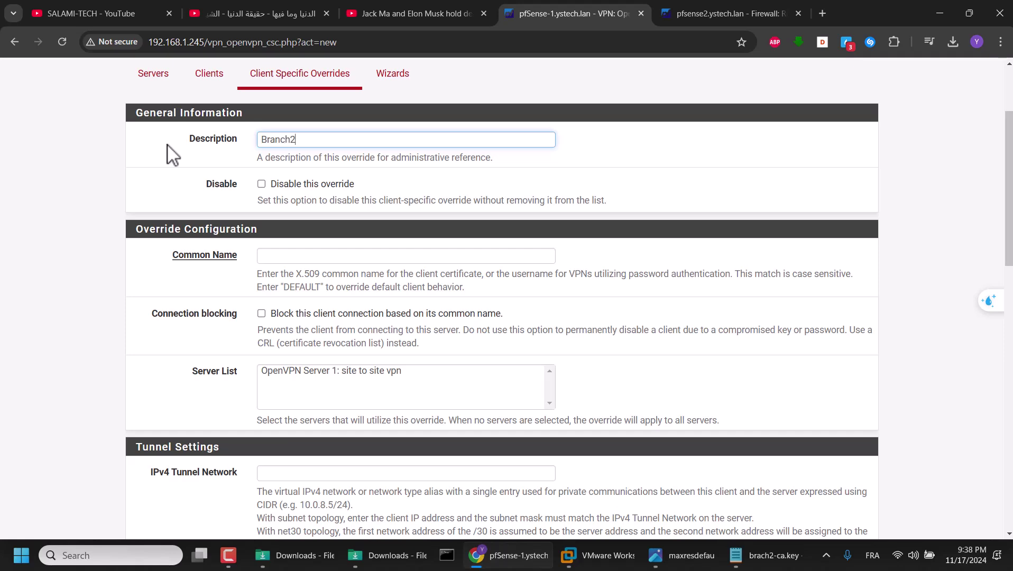
pyautogui.click(262, 258)
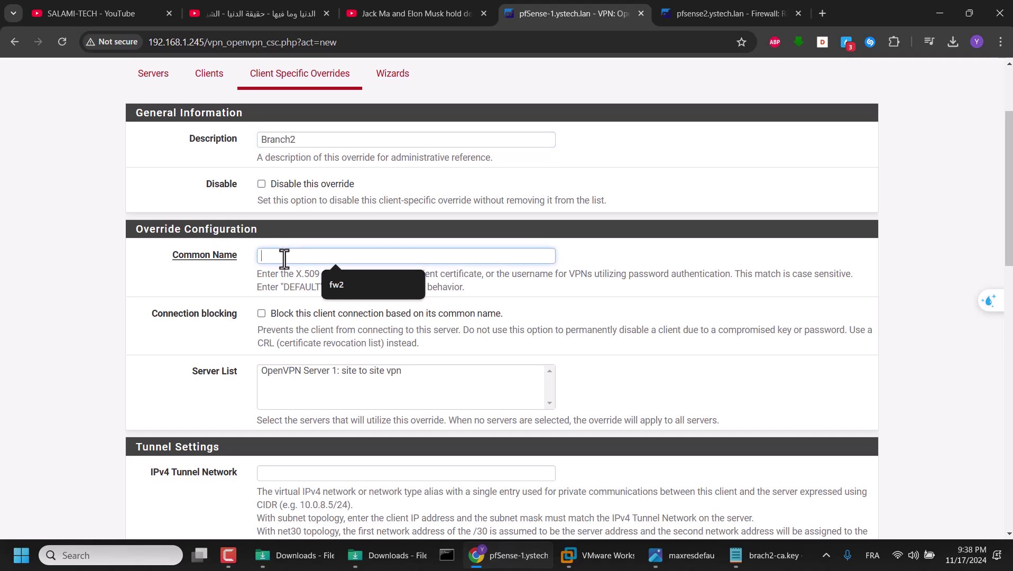
pyautogui.click(342, 290)
# Check the brach2-ca certificate's common name in pfSense-1's certificate manager in a separate tab, and return to the override.
pyautogui.scroll(3, 337, 292)
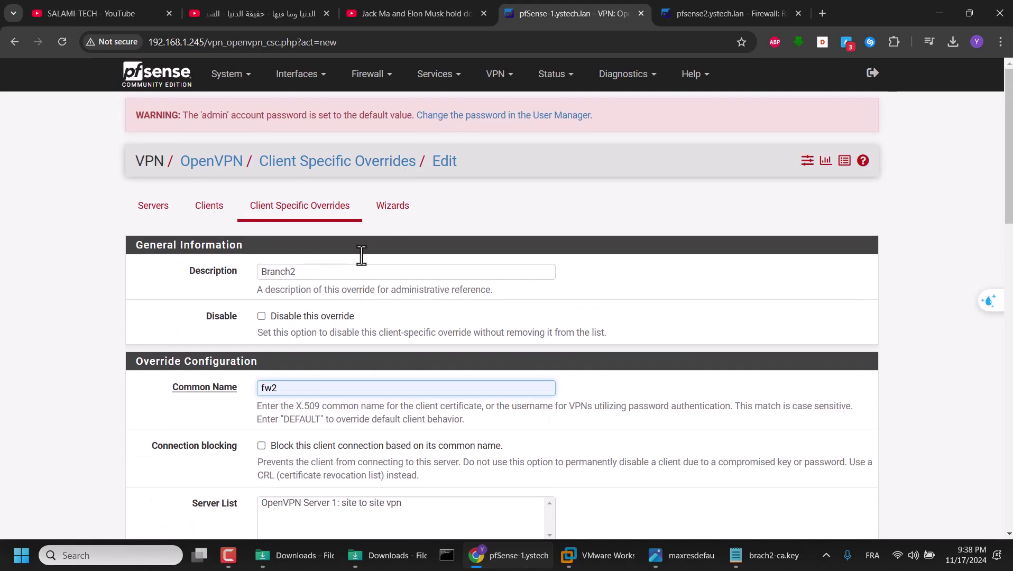
pyautogui.click(229, 74)
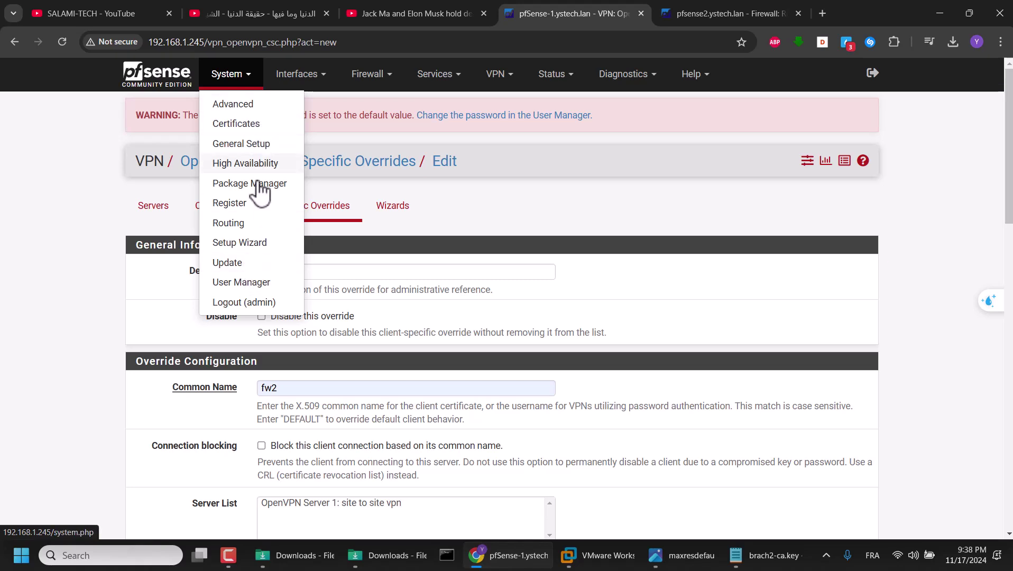
pyautogui.rightClick(258, 126)
pyautogui.click(279, 143)
pyautogui.click(655, 10)
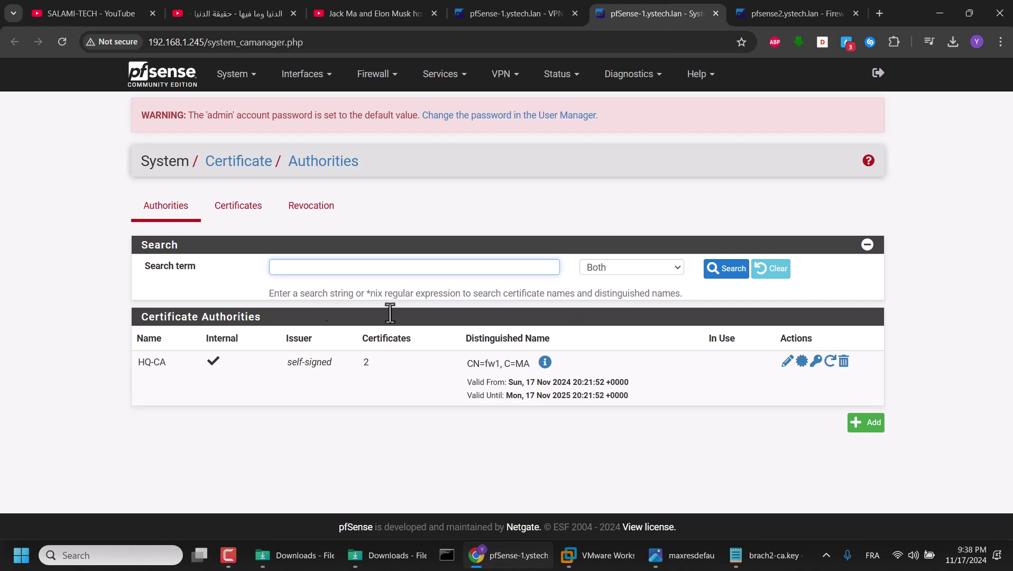
pyautogui.click(238, 206)
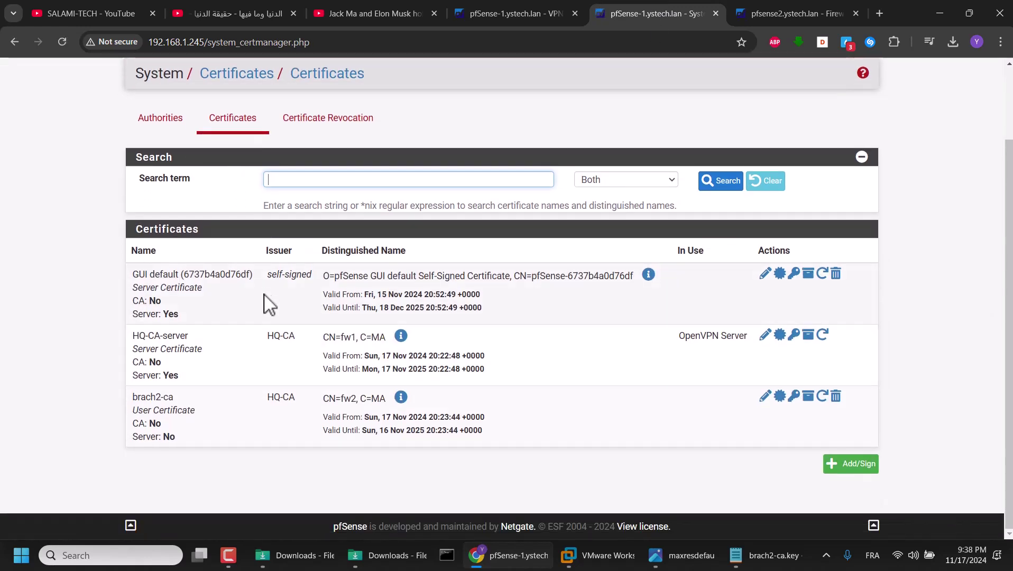
pyautogui.moveTo(108, 409); pyautogui.dragTo(502, 455)
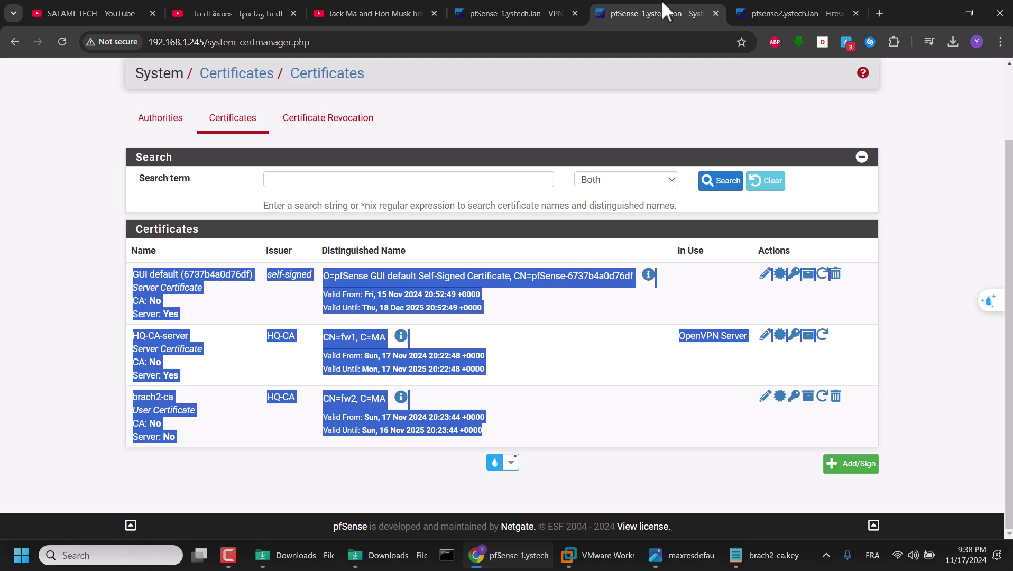
pyautogui.click(473, 9)
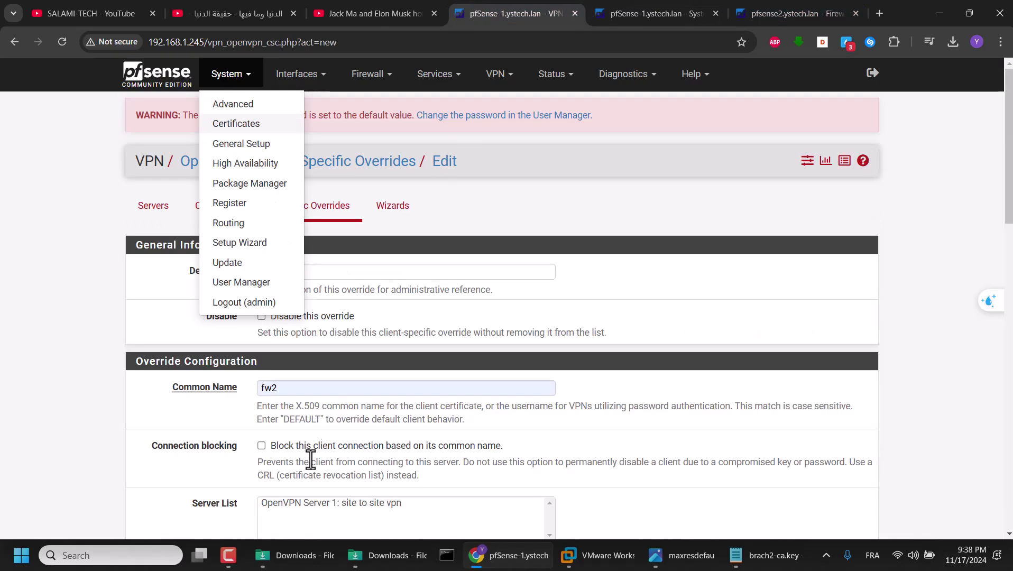
pyautogui.click(4, 370)
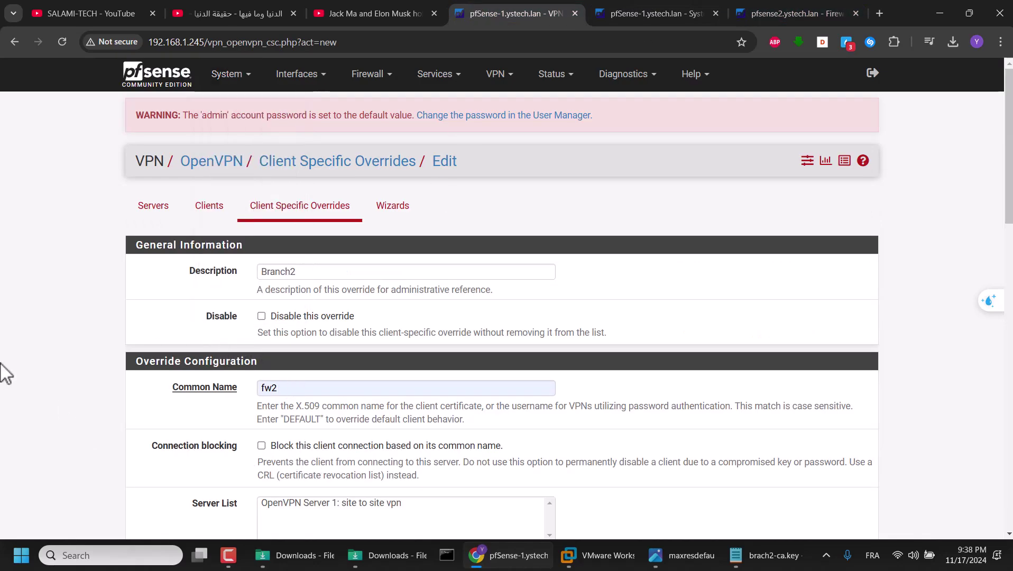
# Apply the override to the "site to site vpn" server and set its IPv4 tunnel network to 10.10.10.0/30.
pyautogui.scroll(-3, 238, 510)
pyautogui.click(284, 371)
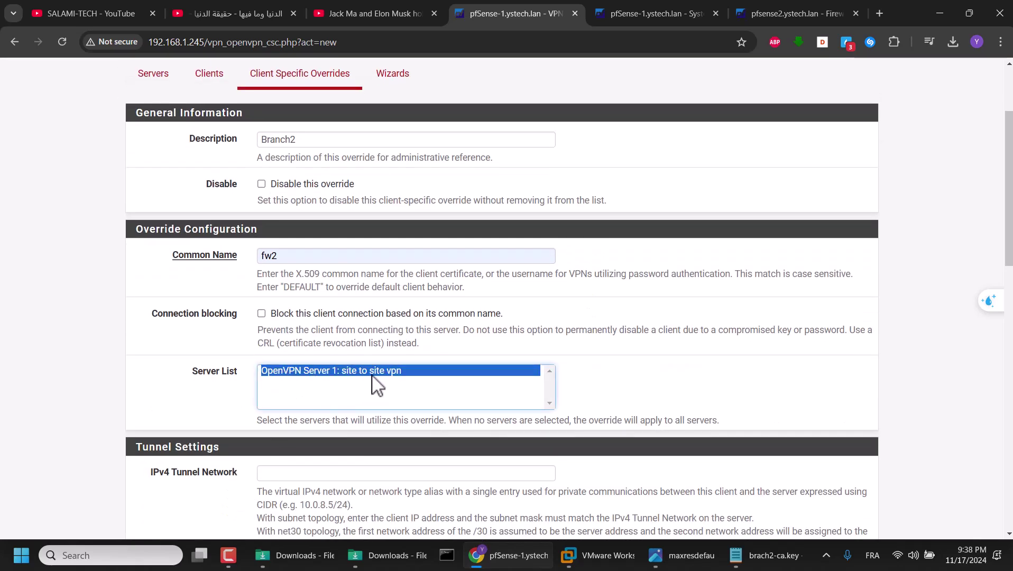
pyautogui.scroll(-1, 376, 384)
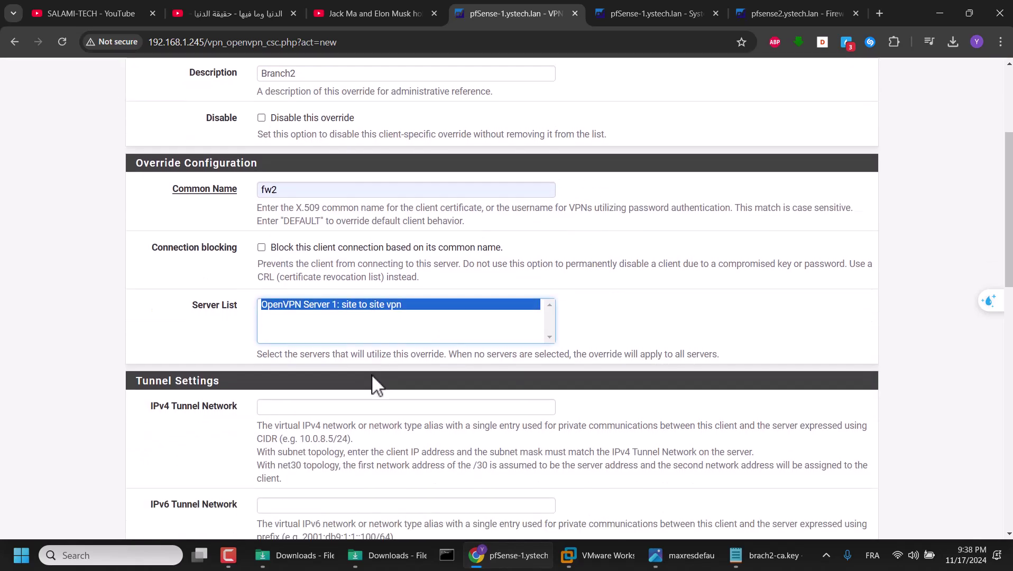
pyautogui.click(279, 406)
pyautogui.click(338, 433)
# Set the override's IPv4 local network to 192.168.10.0/24 and IPv4 remote network to 192.168.20.0/24, and save it.
pyautogui.scroll(-2, 175, 412)
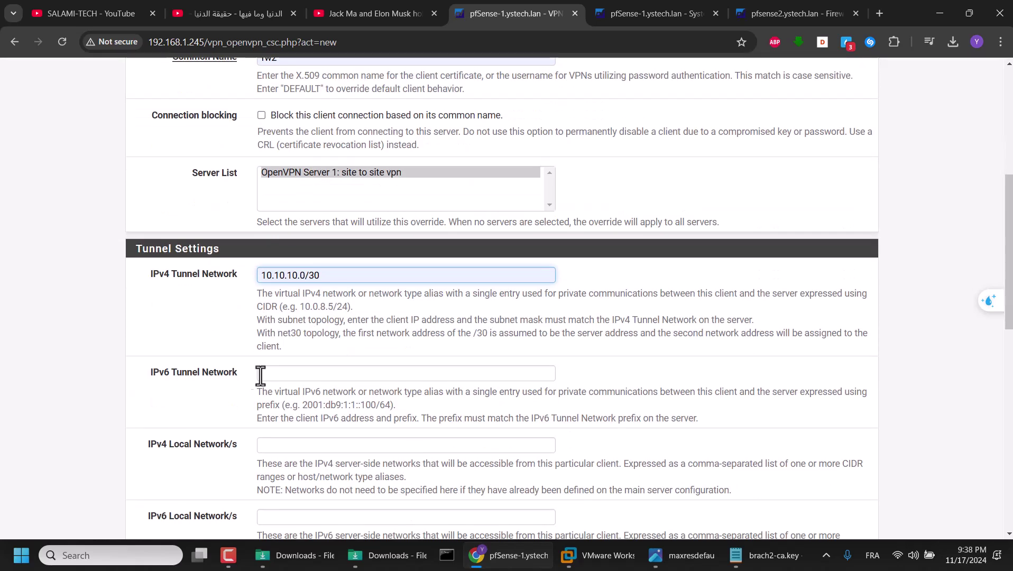
pyautogui.click(285, 444)
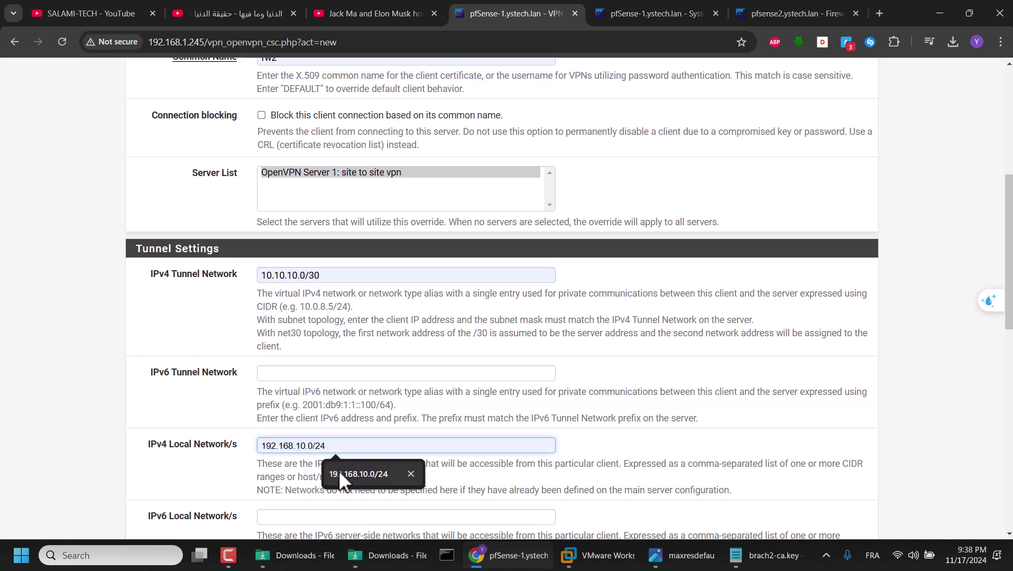
pyautogui.click(337, 470)
pyautogui.scroll(-2, 233, 436)
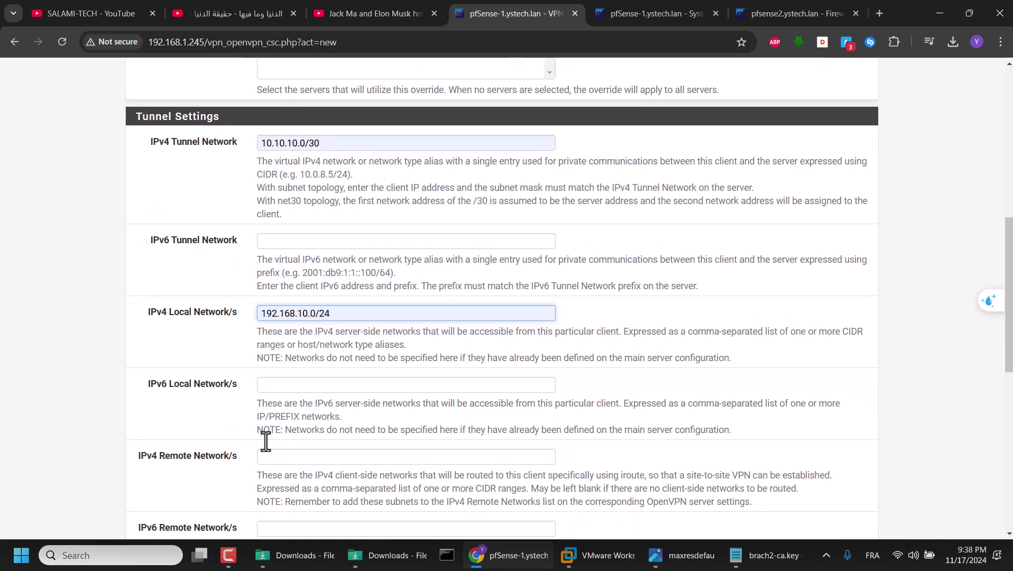
pyautogui.click(291, 458)
pyautogui.click(339, 487)
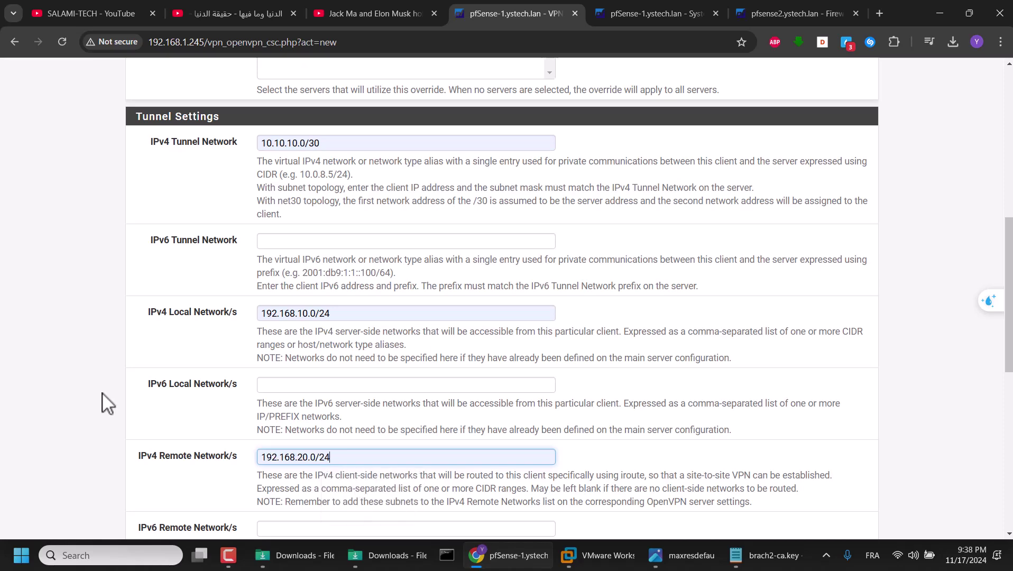
pyautogui.scroll(-9, 108, 404)
pyautogui.click(289, 475)
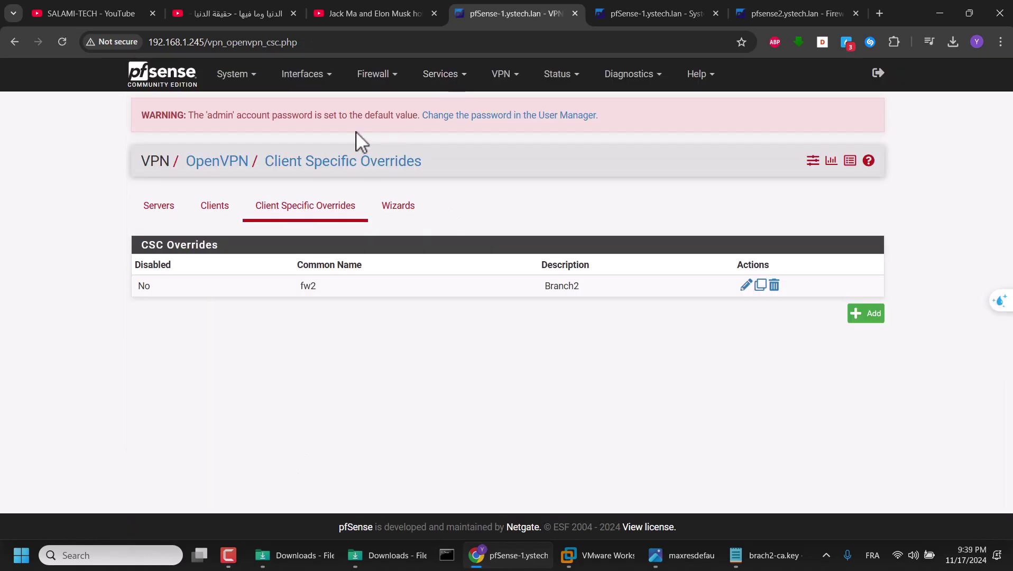
# Check the OpenVPN connection status, virtual address and remote host of the server instance on pfSense-1.
pyautogui.click(575, 84)
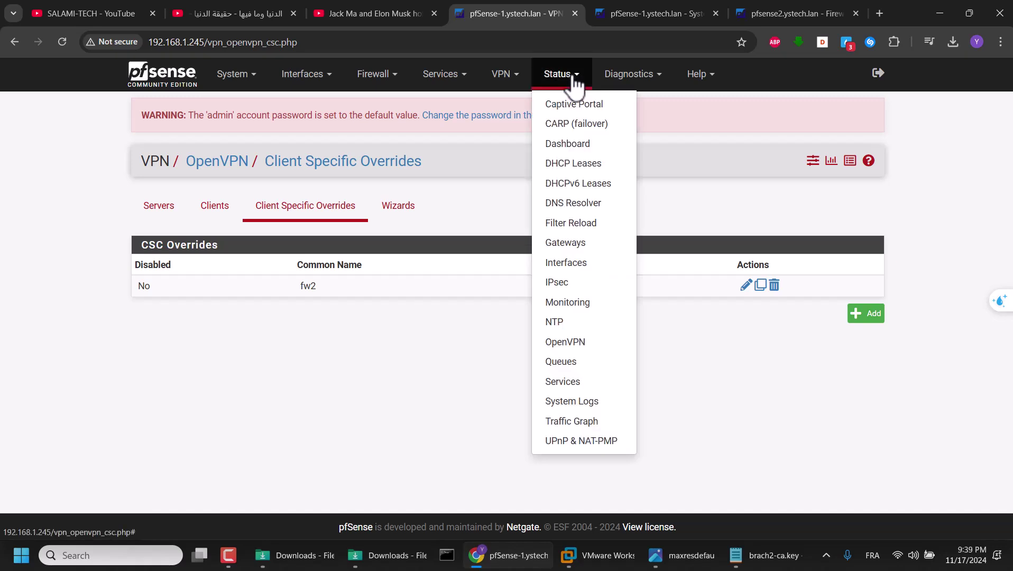
pyautogui.click(574, 340)
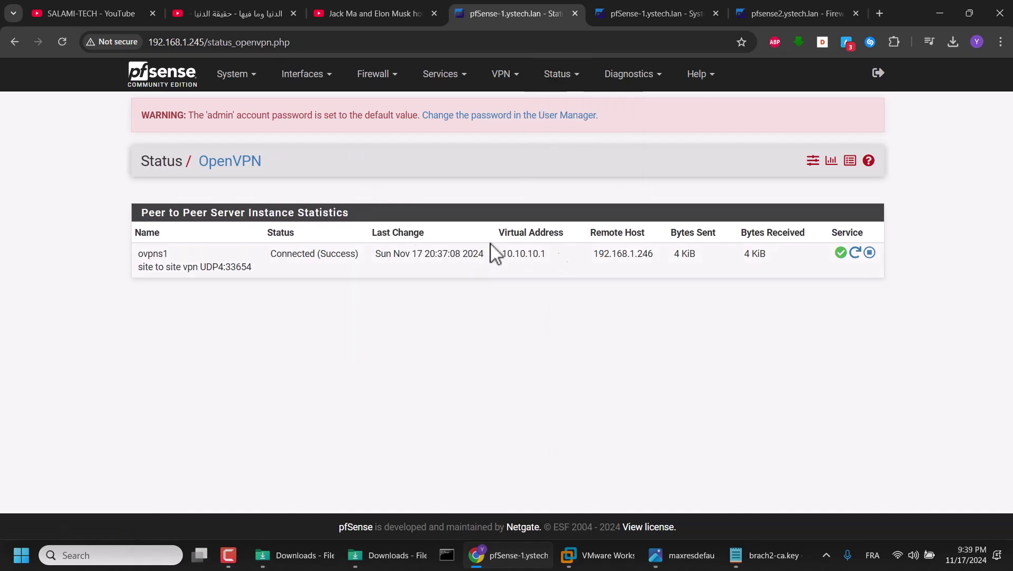
pyautogui.moveTo(127, 255); pyautogui.dragTo(830, 264)
pyautogui.click(625, 323)
pyautogui.moveTo(546, 252); pyautogui.dragTo(509, 268)
pyautogui.click(491, 324)
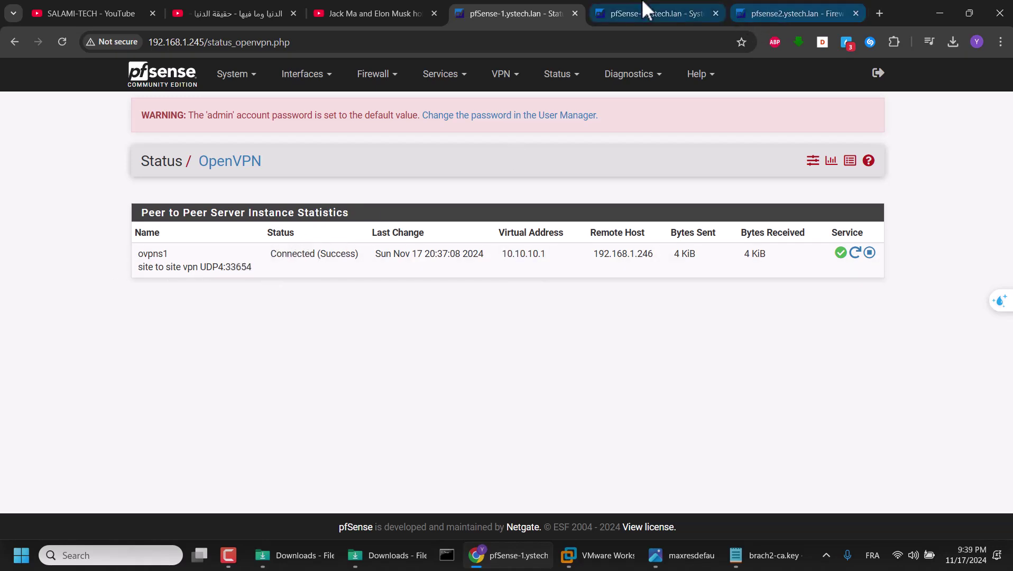
# Close the extra certificates tab and check the OpenVPN client's connection status and addresses on pfSense-2.
pyautogui.click(715, 14)
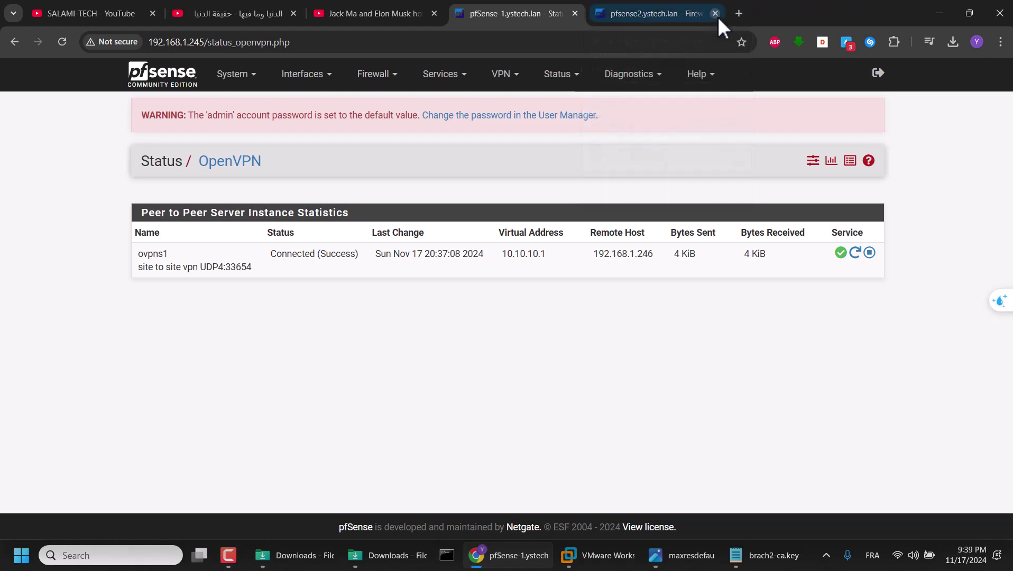
pyautogui.click(652, 10)
pyautogui.click(564, 81)
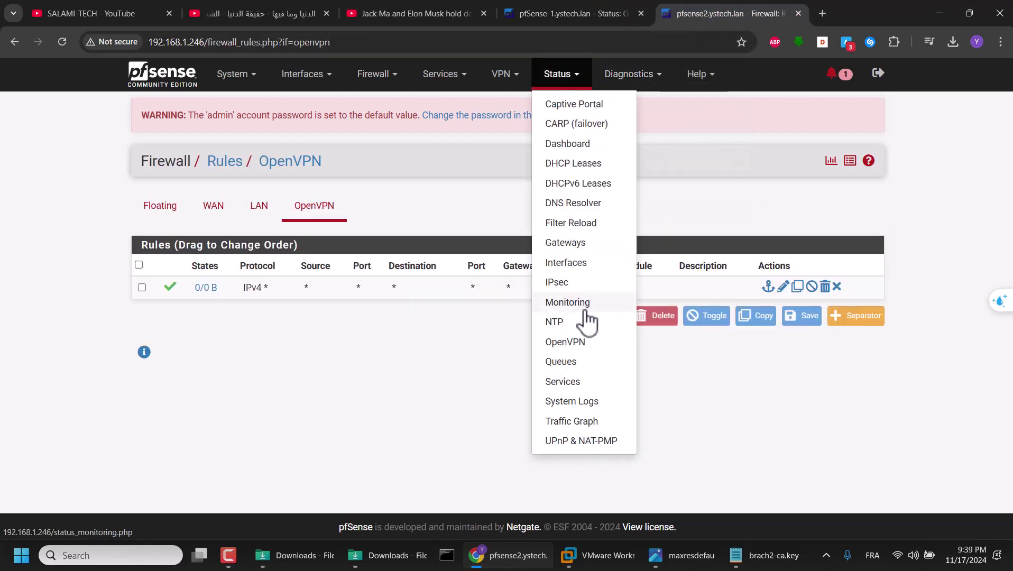
pyautogui.click(564, 342)
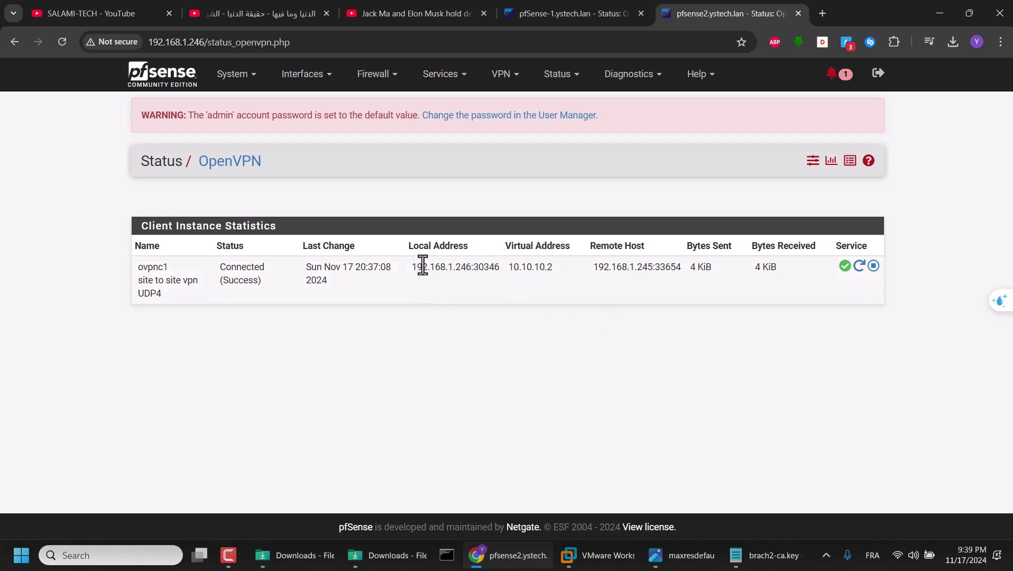
pyautogui.moveTo(410, 269); pyautogui.dragTo(506, 271)
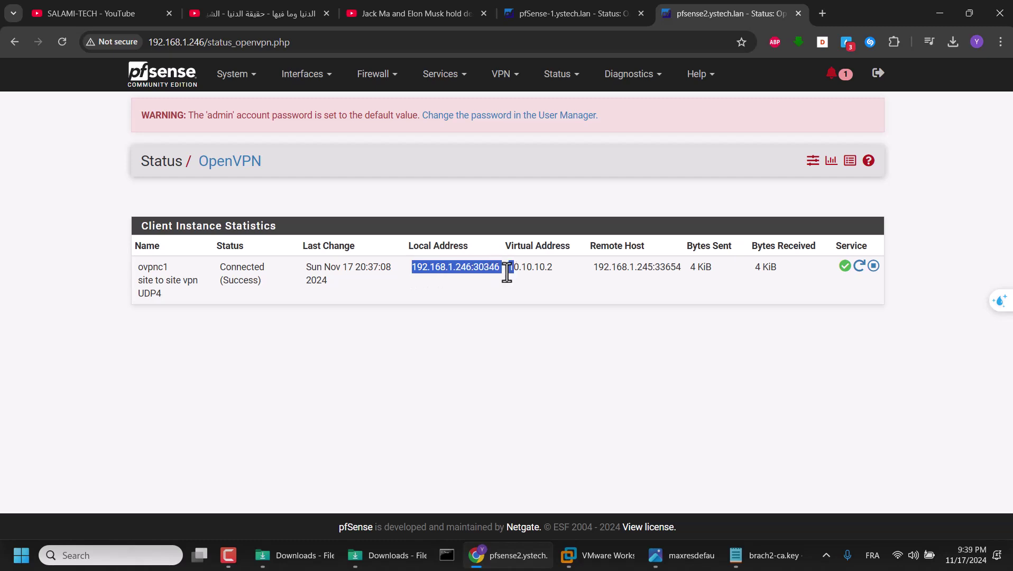
pyautogui.click(449, 385)
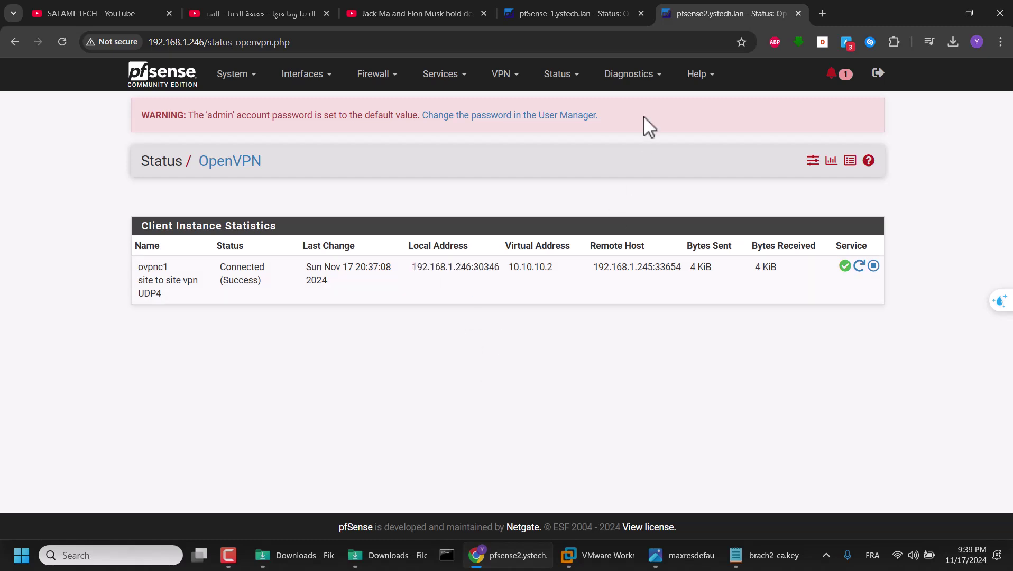
# Examine pfSense-2's IPv4 routing table for the gateway and interface of the 192.168.10.0/24 route.
pyautogui.click(639, 77)
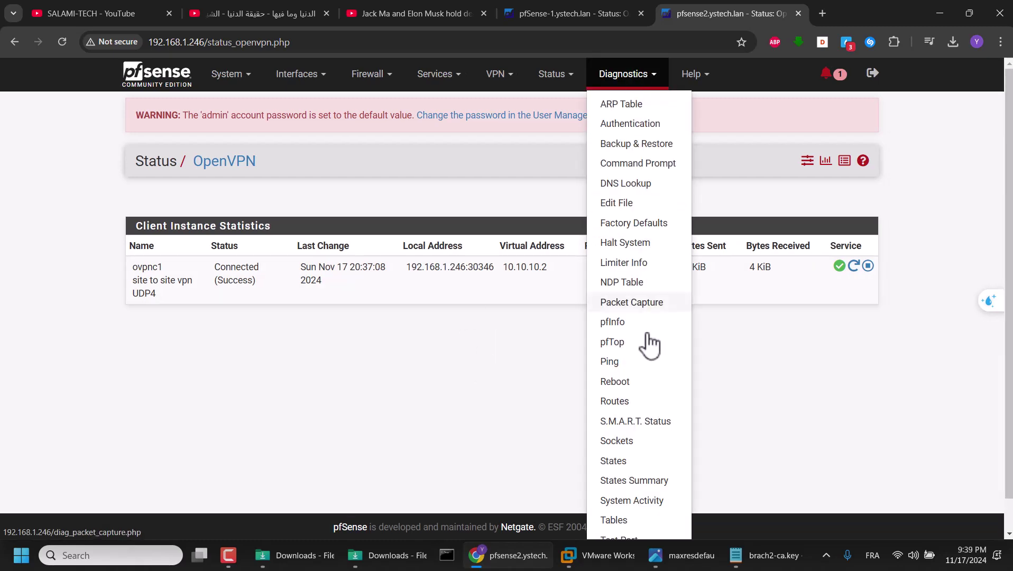
pyautogui.click(640, 399)
pyautogui.scroll(-3, 574, 345)
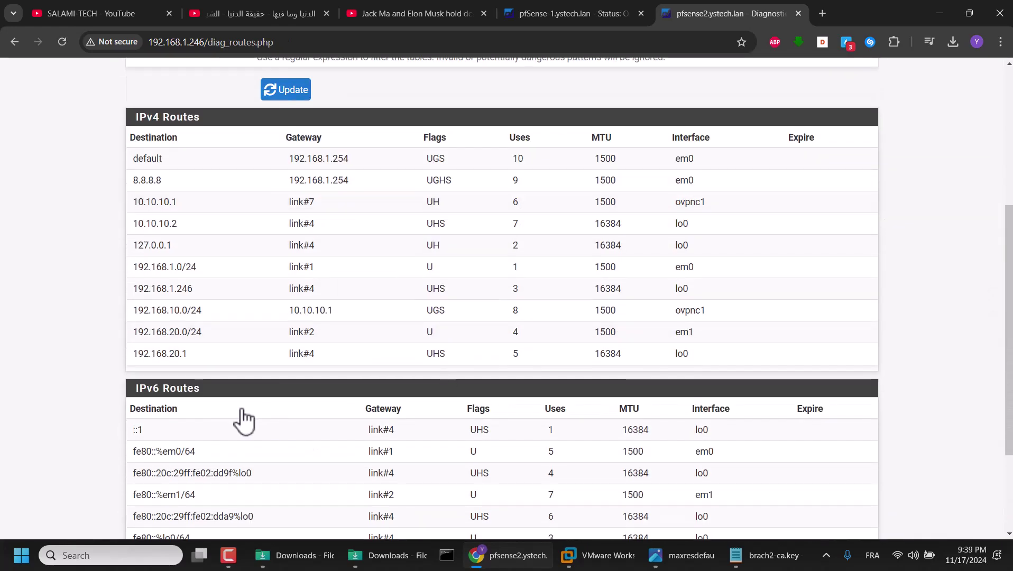
pyautogui.scroll(1, 243, 382)
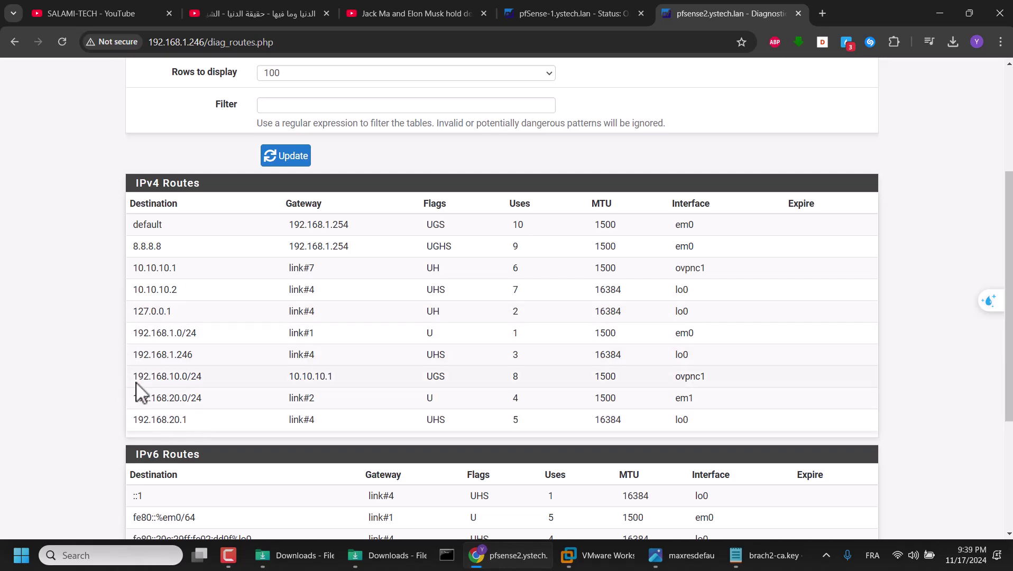
pyautogui.moveTo(141, 377); pyautogui.dragTo(190, 376)
pyautogui.moveTo(285, 377); pyautogui.dragTo(711, 376)
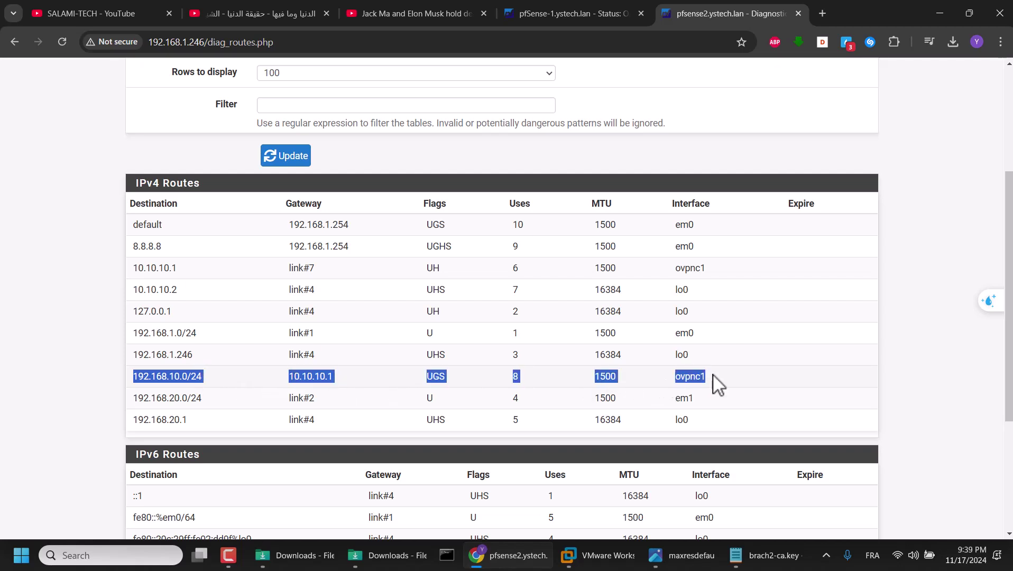
# Examine pfSense-1's IPv4 routing table for the gateway and interface of the 192.168.20.0/24 route.
pyautogui.click(554, 5)
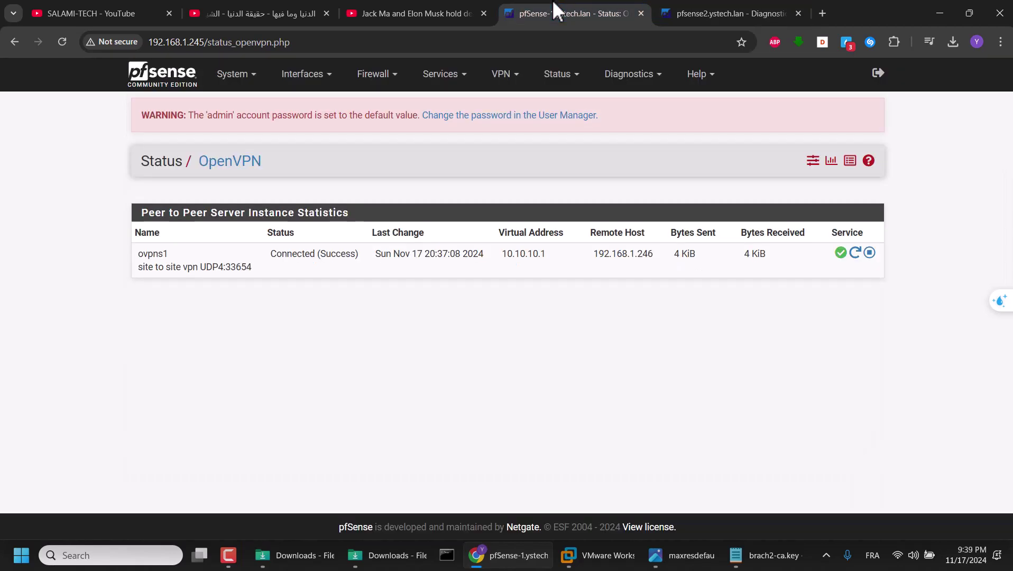
pyautogui.click(646, 77)
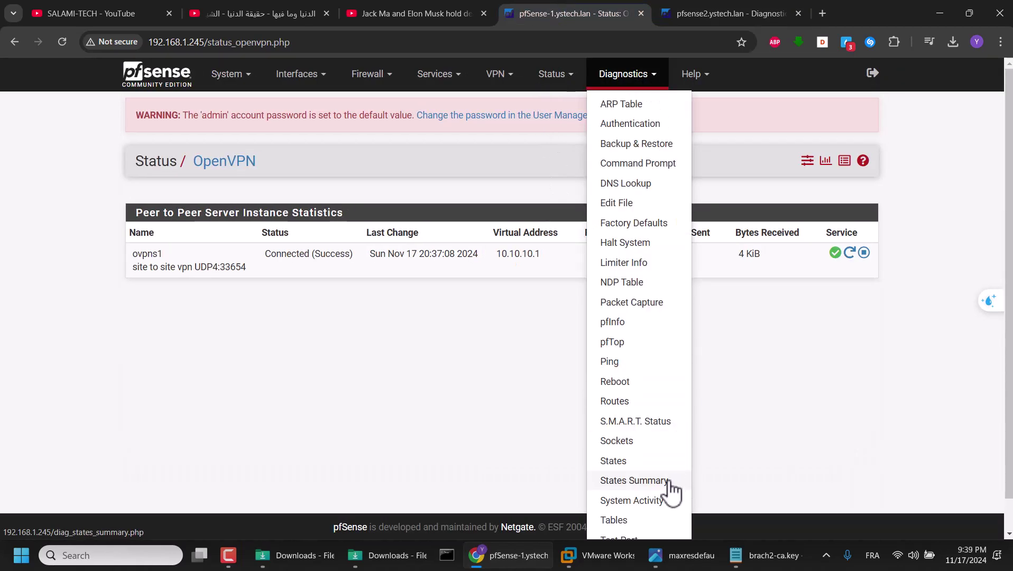
pyautogui.click(628, 402)
pyautogui.scroll(-2, 149, 404)
pyautogui.scroll(-1, 148, 407)
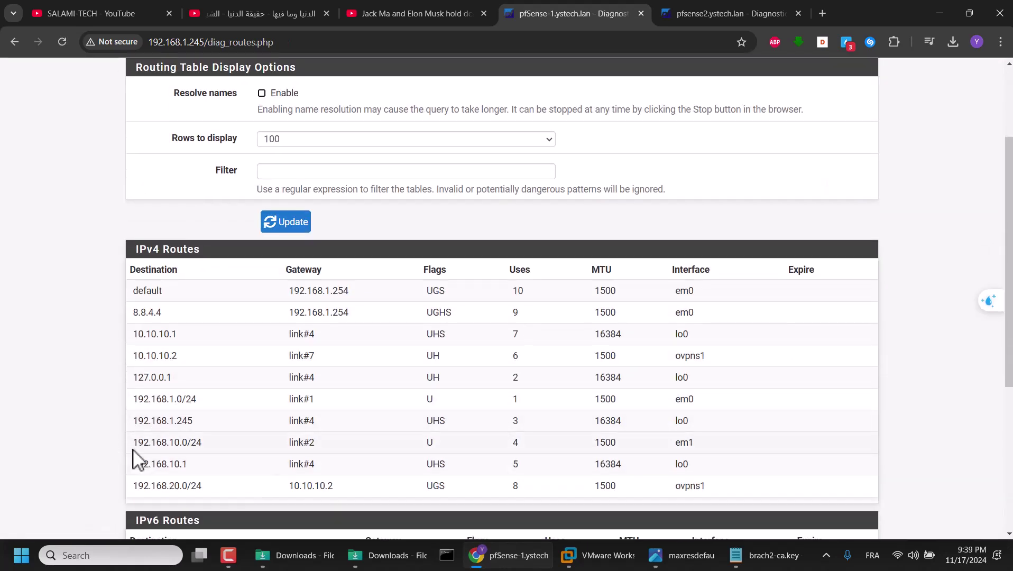
pyautogui.moveTo(133, 485); pyautogui.dragTo(636, 470)
pyautogui.click(635, 470)
# Ping 192.168.20.1 from pfSense-1 with the OpenVPN server "site to site vpn" as source address, and read the replies.
pyautogui.scroll(3, 377, 174)
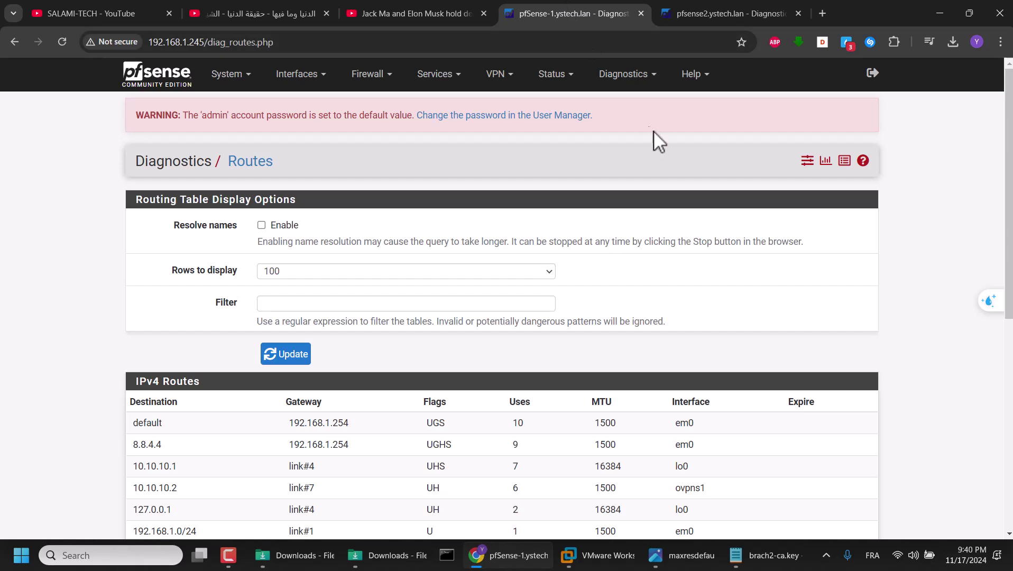
pyautogui.click(623, 74)
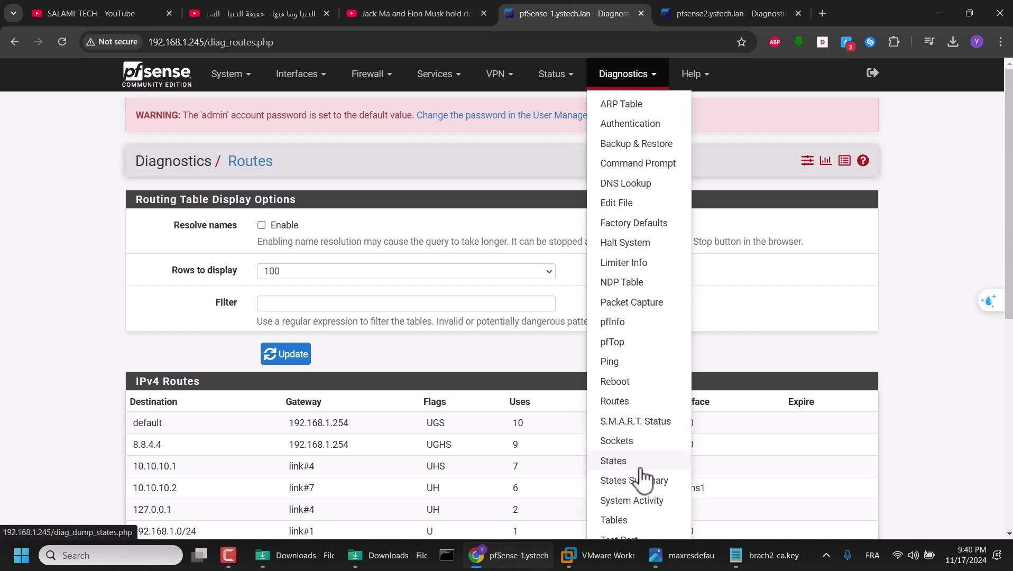
pyautogui.click(624, 363)
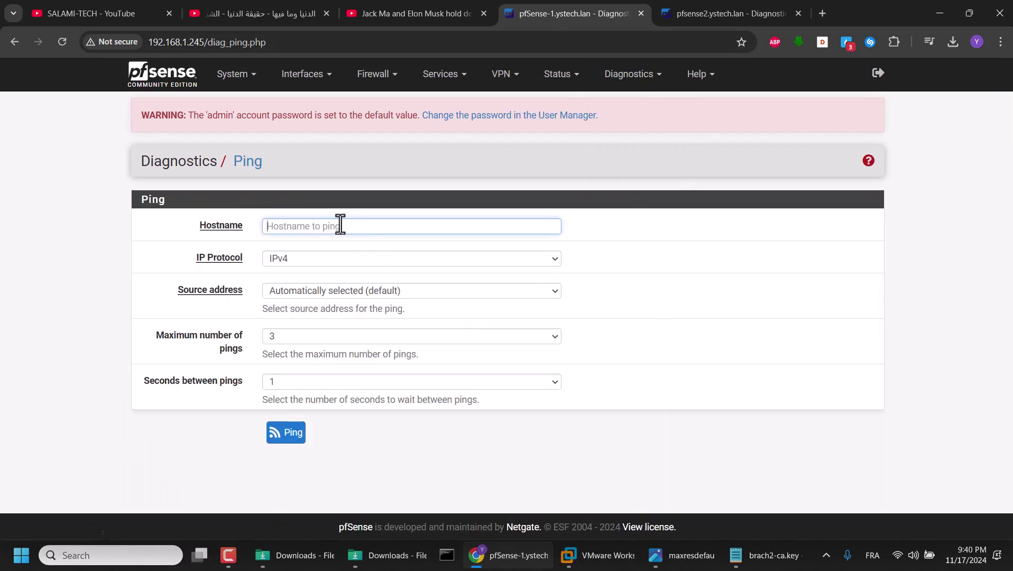
pyautogui.click(321, 227)
pyautogui.click(367, 278)
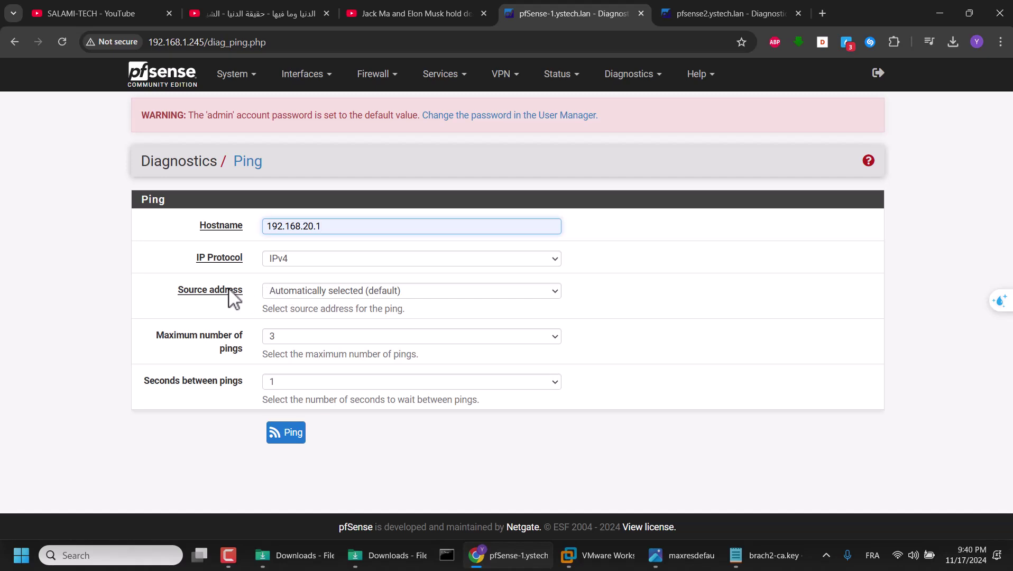
pyautogui.click(325, 292)
pyautogui.click(342, 410)
pyautogui.click(290, 439)
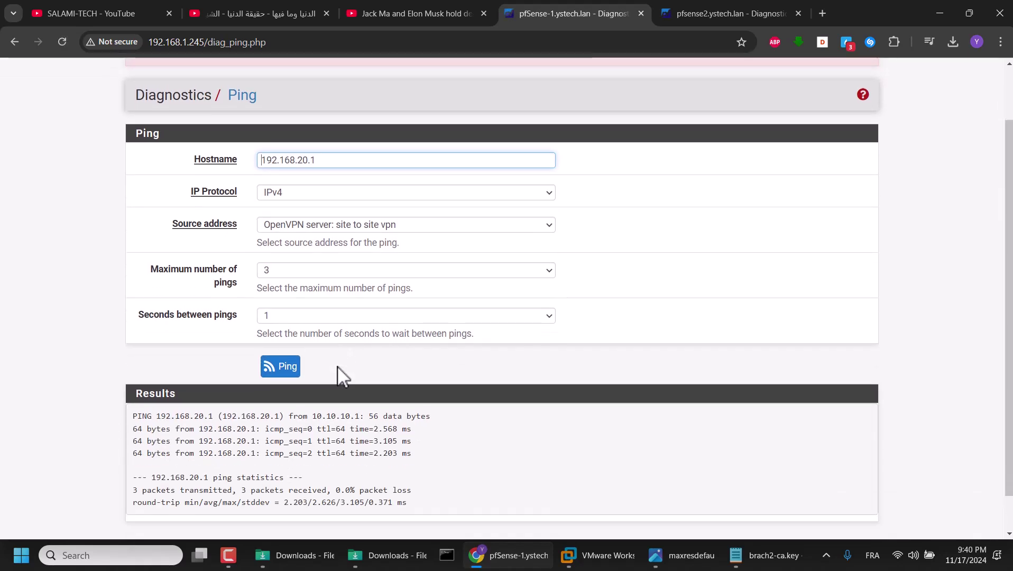
pyautogui.scroll(-2, 339, 370)
pyautogui.moveTo(411, 412); pyautogui.dragTo(112, 378)
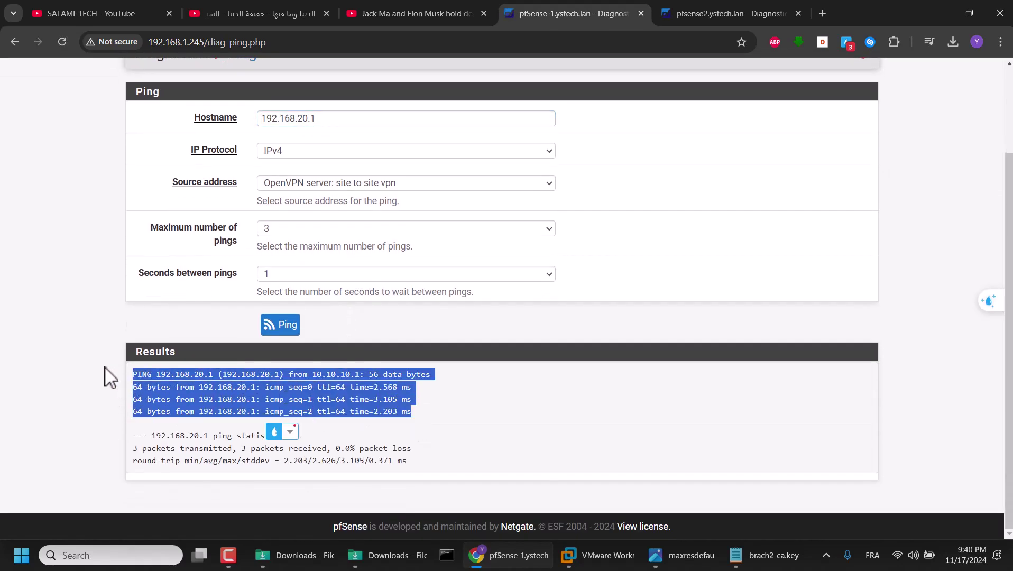
pyautogui.click(106, 375)
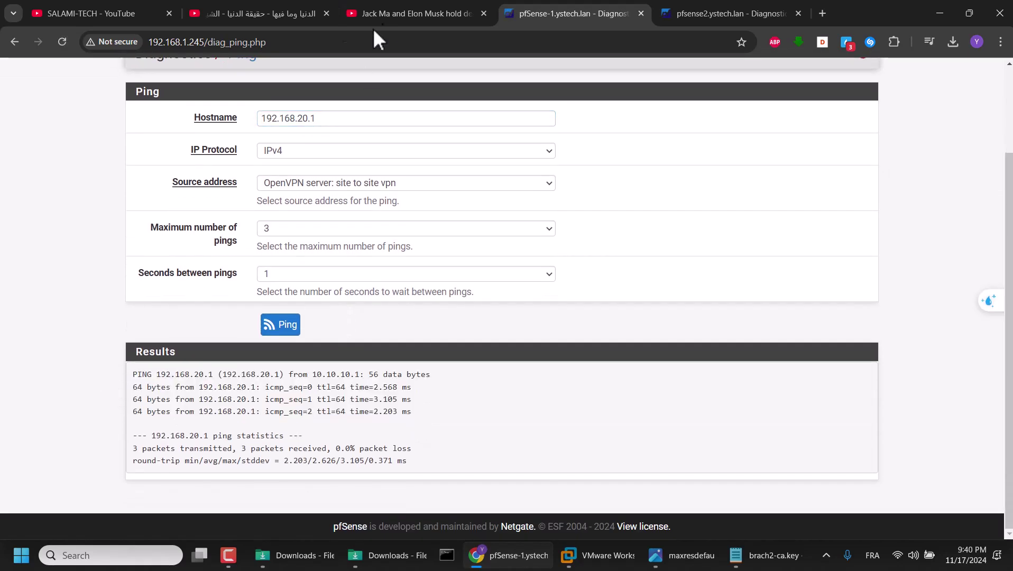
# Ping 192.168.10.1 from pfSense-2 with the OpenVPN client "site to site vpn" as source address, and read the replies.
pyautogui.click(721, 1)
pyautogui.scroll(3, 576, 101)
pyautogui.click(622, 80)
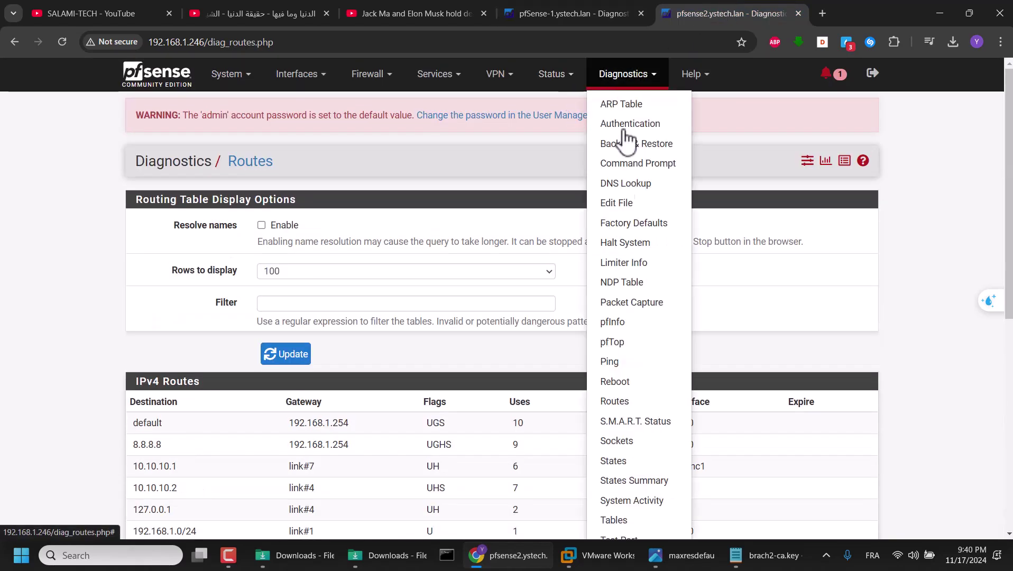
pyautogui.click(618, 364)
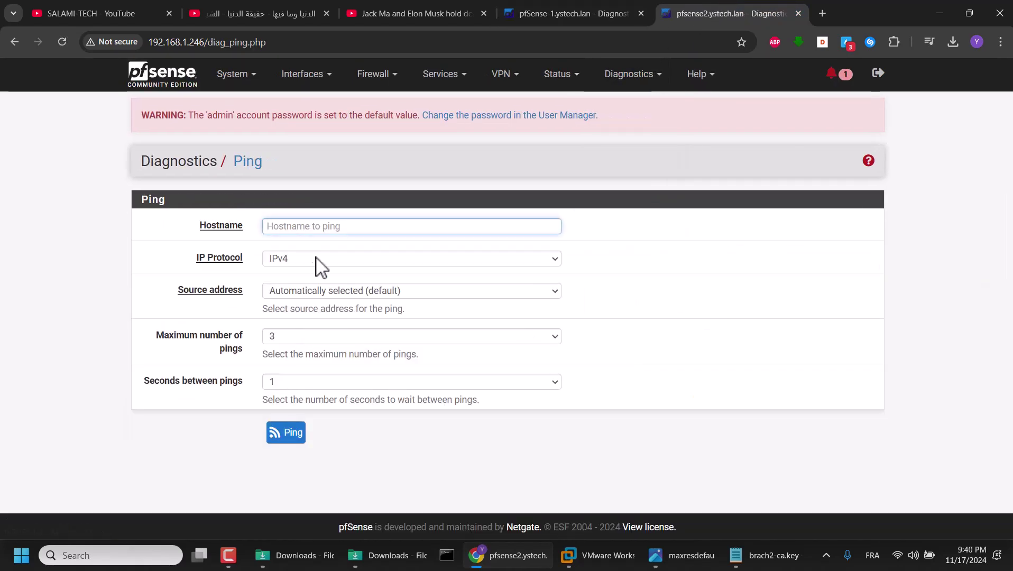
pyautogui.click(320, 225)
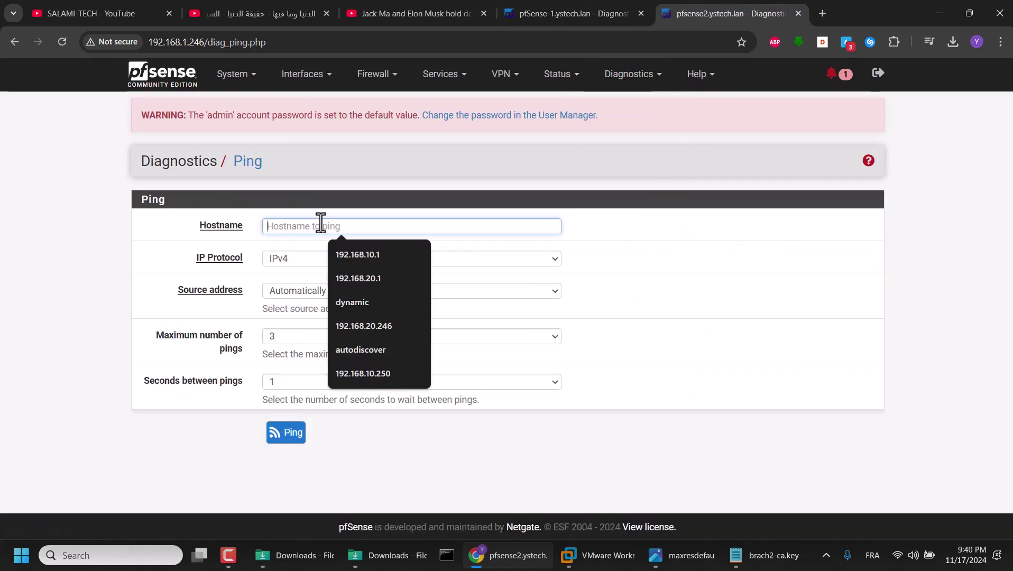
pyautogui.click(372, 261)
pyautogui.click(326, 292)
pyautogui.click(325, 409)
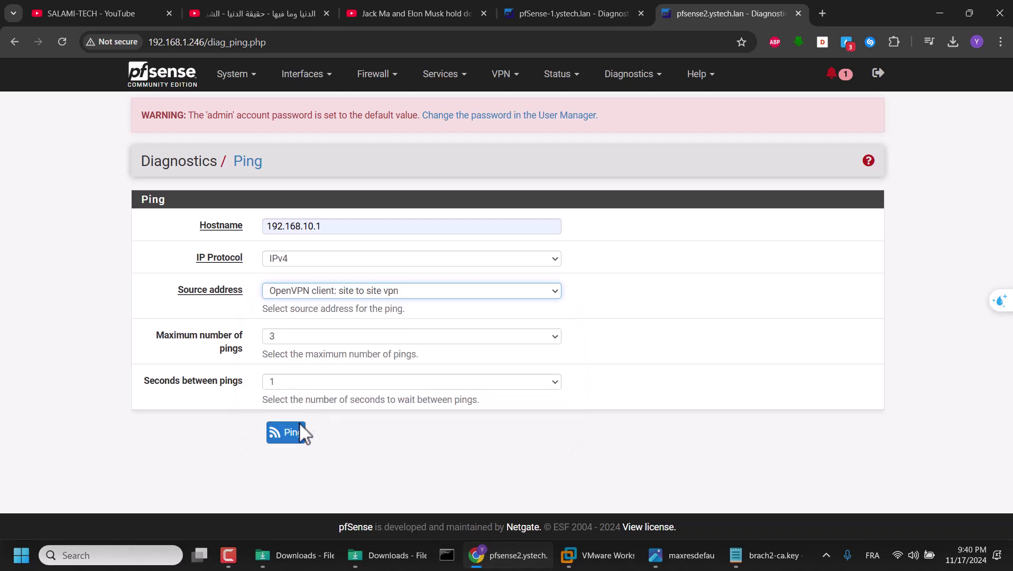
pyautogui.click(290, 431)
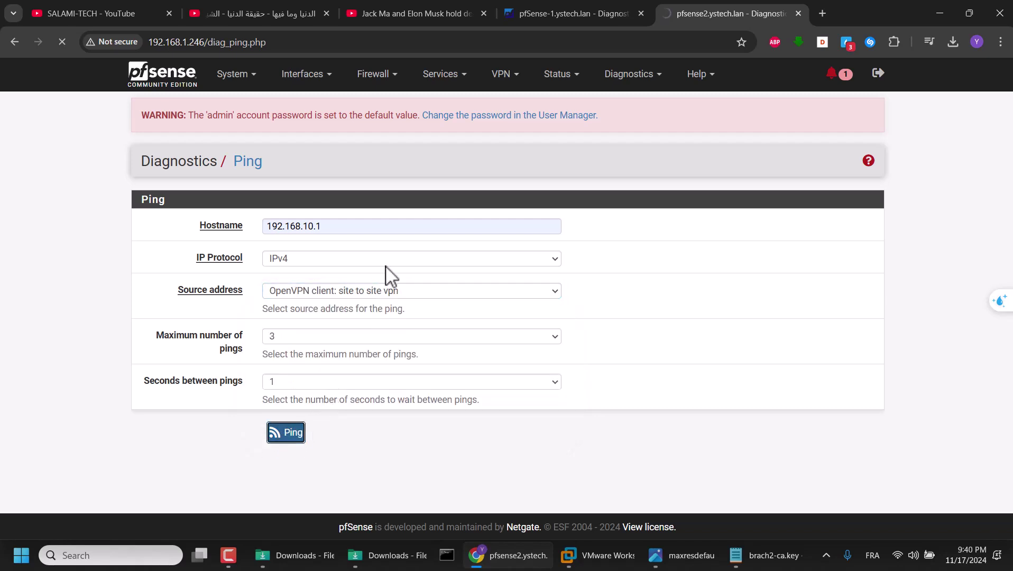
pyautogui.scroll(-3, 418, 266)
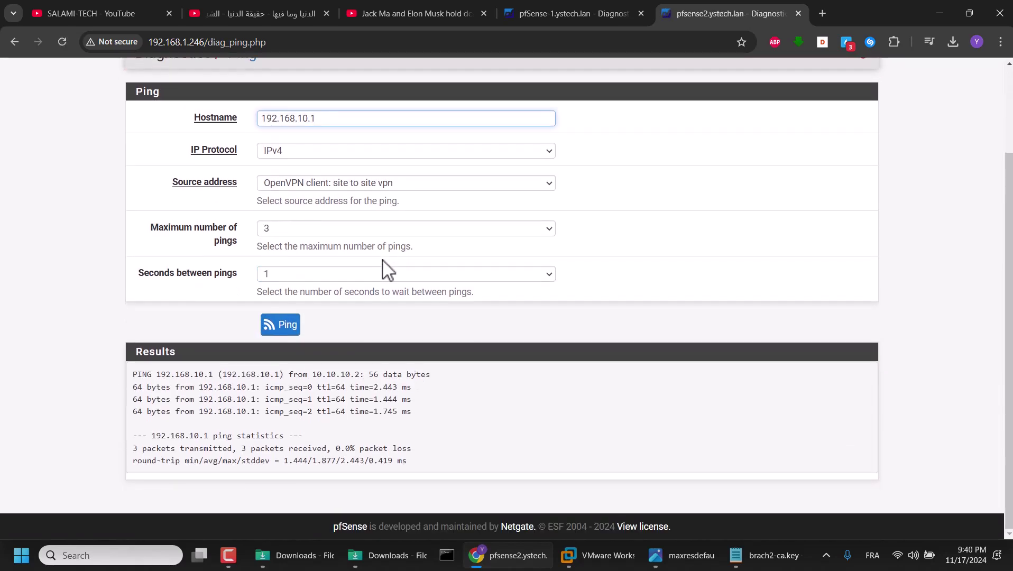
# Review the maxresdefault.jpg network diagram and look at the Windows Server 2016-DC and Windows 10 virtual machines in VMware Workstation.
pyautogui.click(669, 557)
pyautogui.scroll(-5, 485, 409)
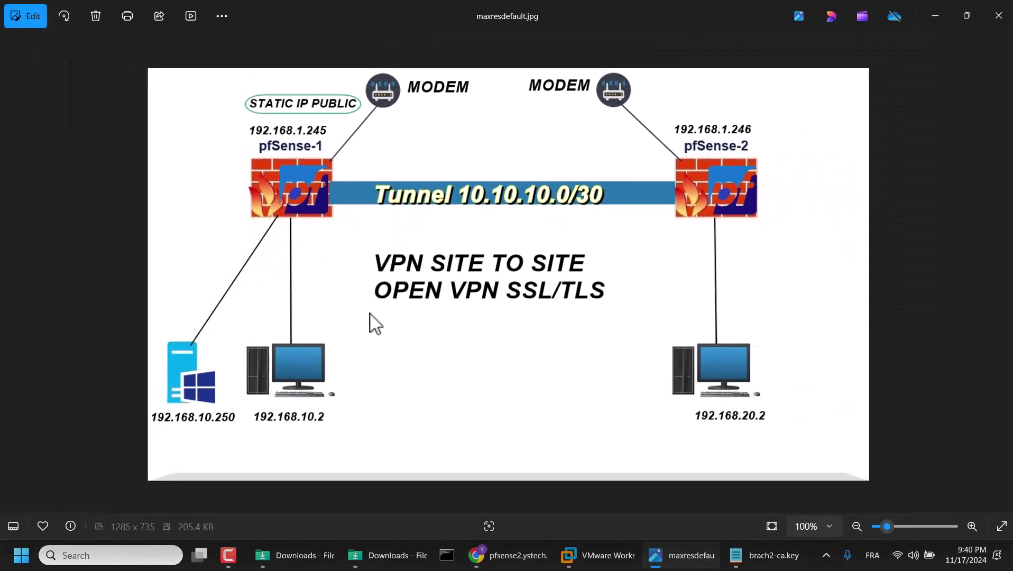
pyautogui.scroll(2, 294, 415)
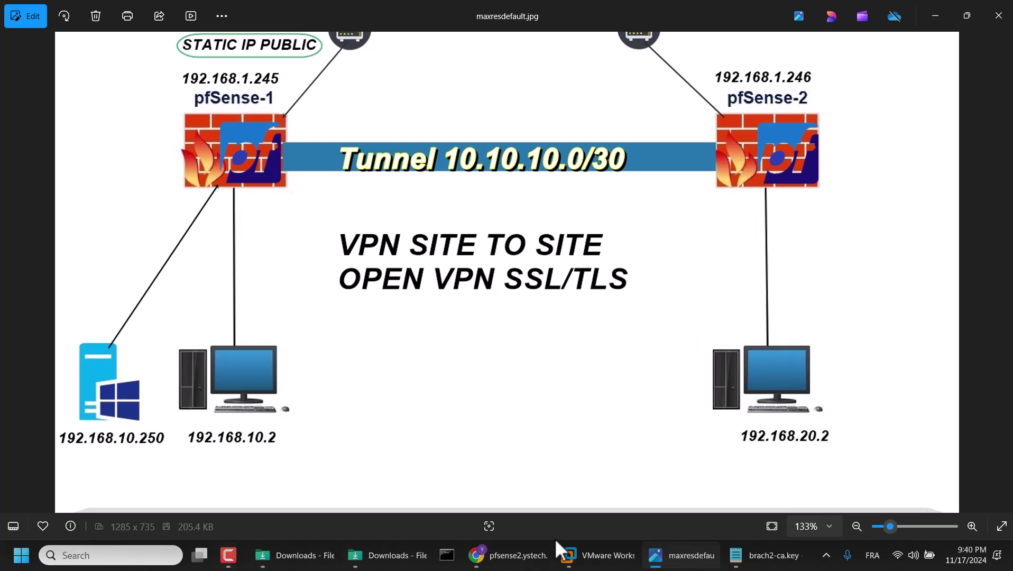
pyautogui.click(568, 555)
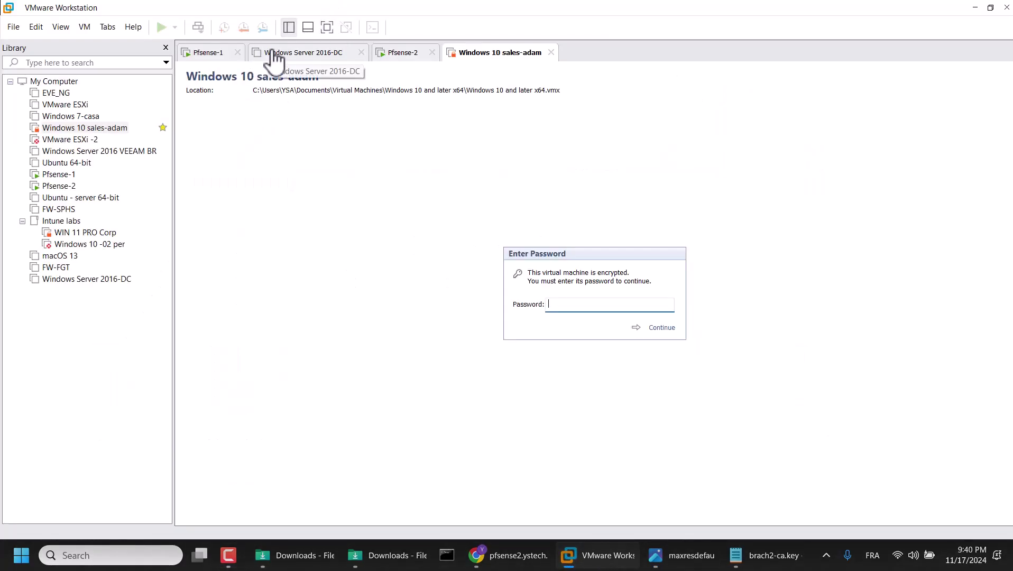
pyautogui.click(265, 55)
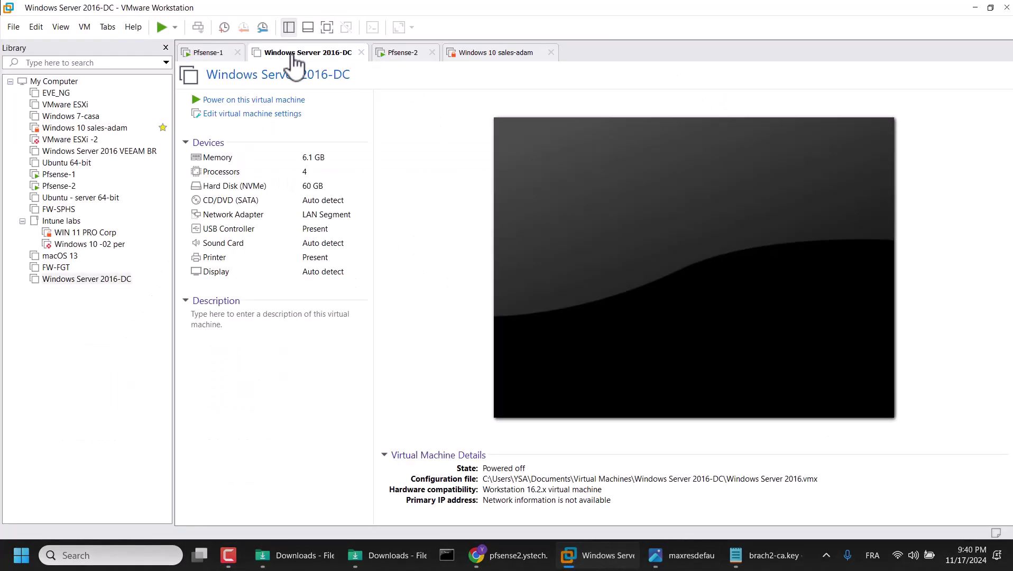
pyautogui.click(475, 59)
pyautogui.click(674, 556)
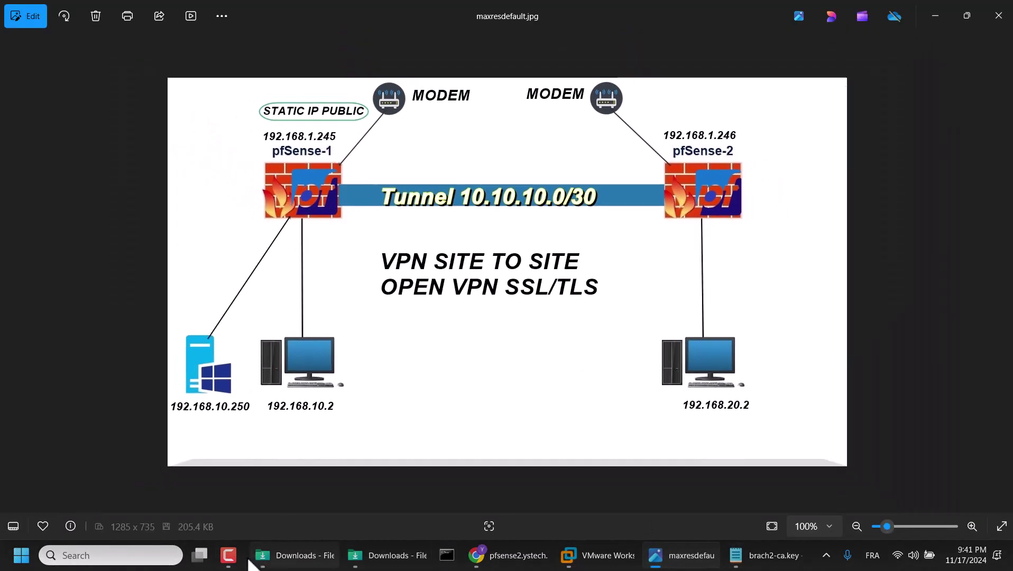
pyautogui.click(229, 555)
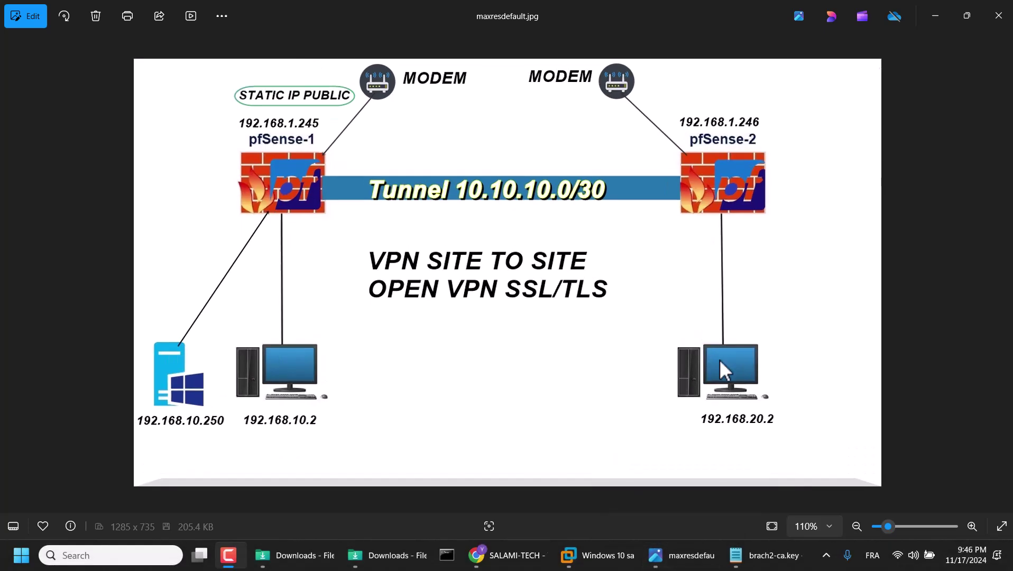
# Locate the pfSense-2 site's PC on the diagram and run ipconfig in the Windows 10 virtual machine to check its addressing.
pyautogui.scroll(2, 719, 357)
pyautogui.moveTo(771, 395); pyautogui.dragTo(740, 415)
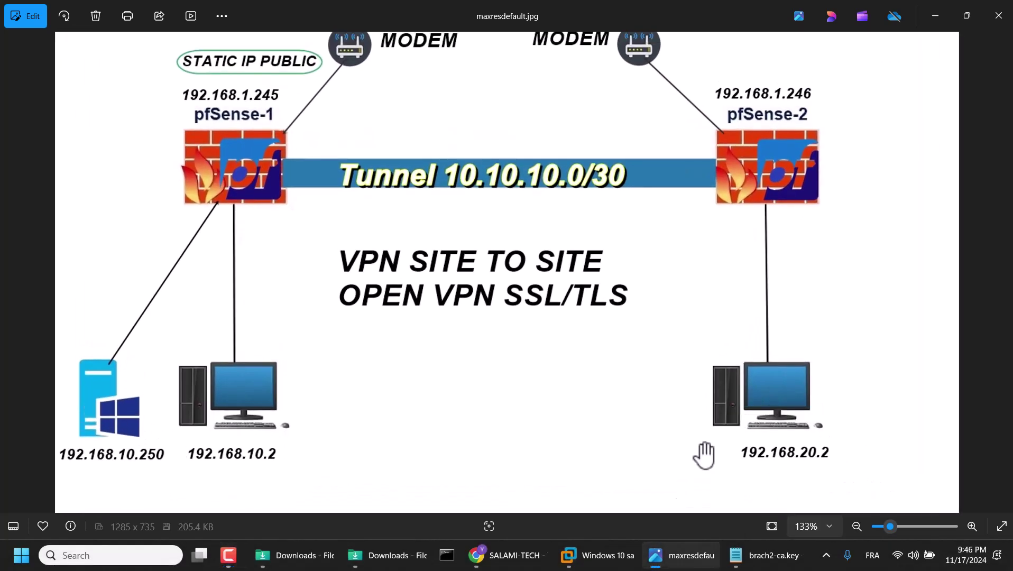
pyautogui.click(619, 544)
pyautogui.press('Return')
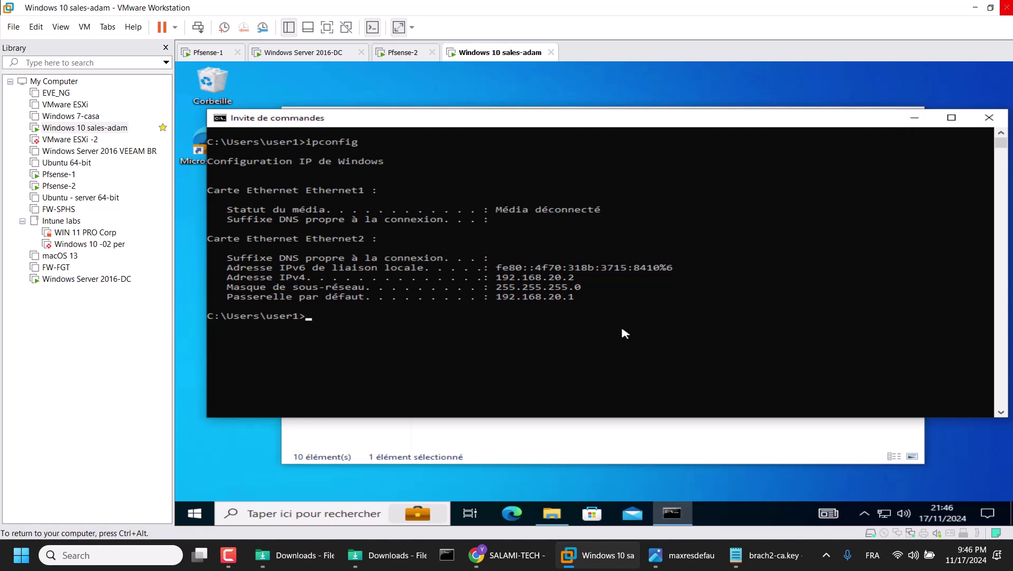
# Consult the diagram for the server's address and ping 192.168.10.250 from the Windows 10 virtual machine's command prompt.
pyautogui.click(681, 555)
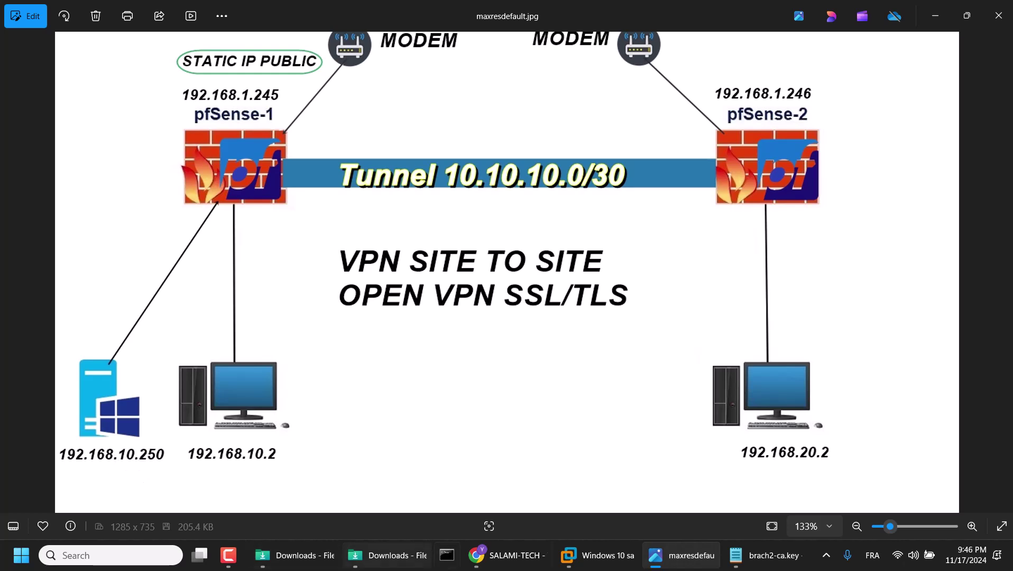
pyautogui.click(597, 555)
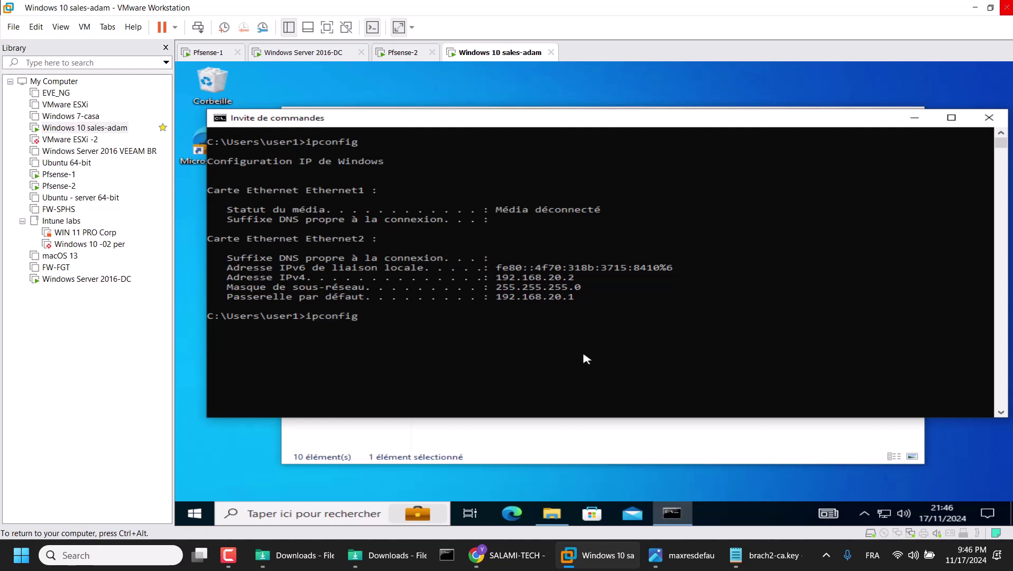
pyautogui.press('Up')
pyautogui.write('7')
pyautogui.press('BackSpace')
pyautogui.press('Return')
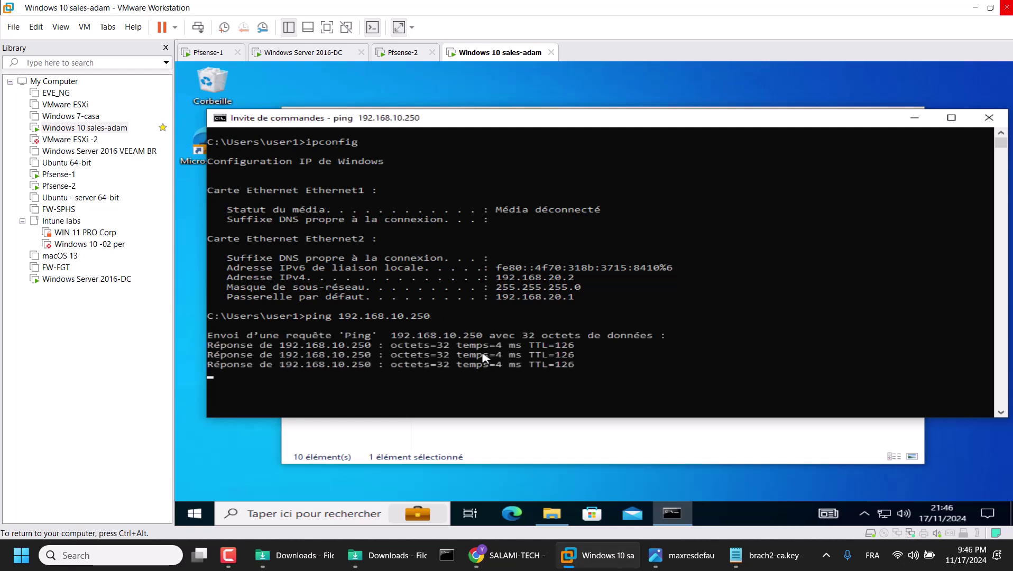
# Minimize the command prompt, open the source-backup network drive (Z:) and create a folder there, keeping its default name.
pyautogui.click(913, 116)
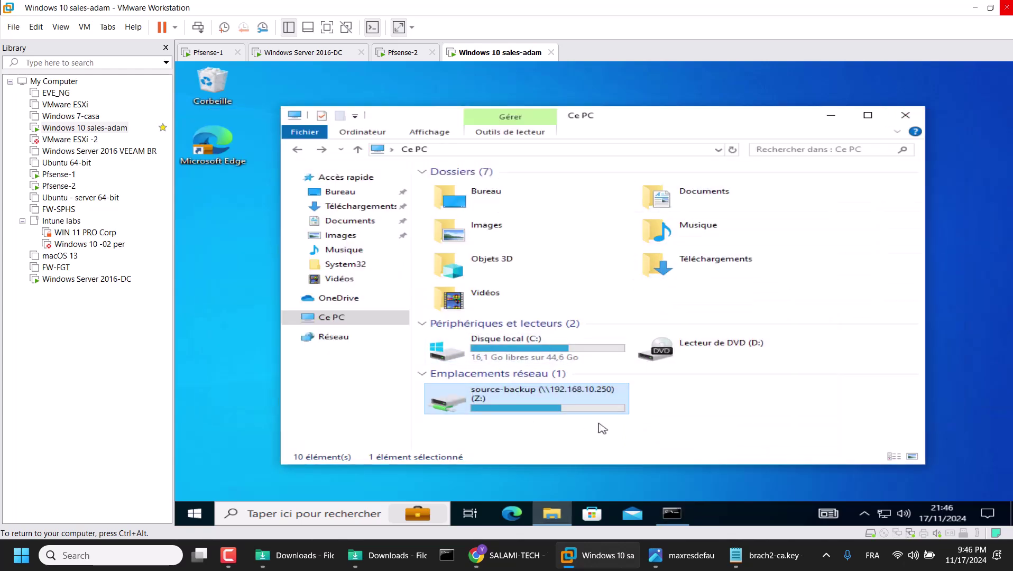
pyautogui.click(602, 428)
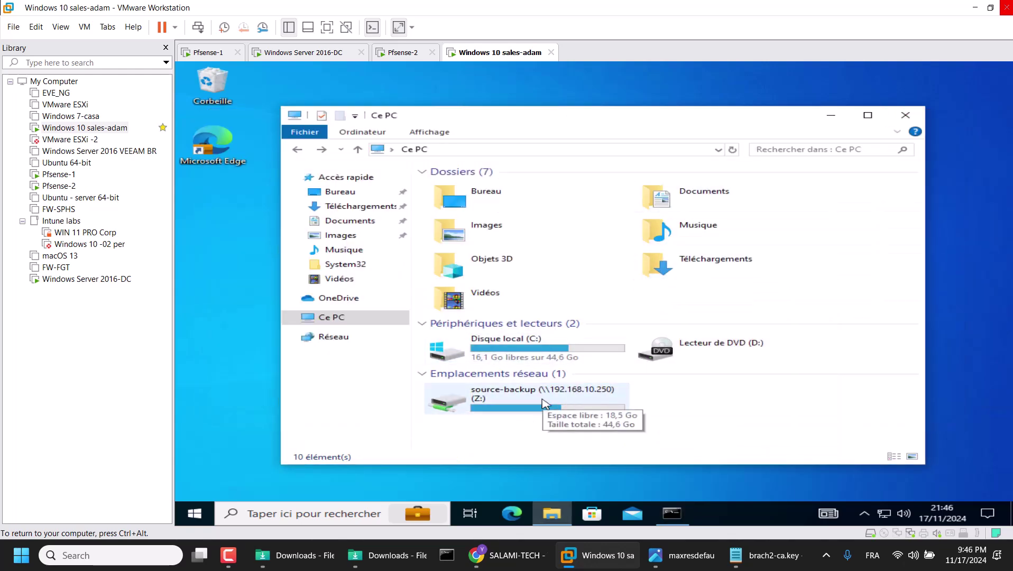
pyautogui.doubleClick(575, 403)
pyautogui.rightClick(448, 302)
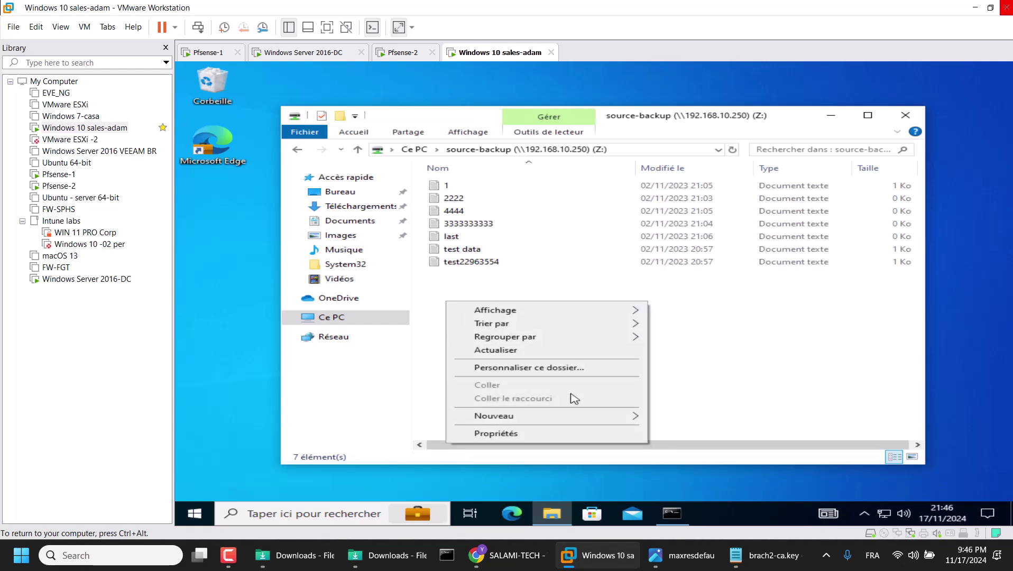
pyautogui.moveTo(650, 416)
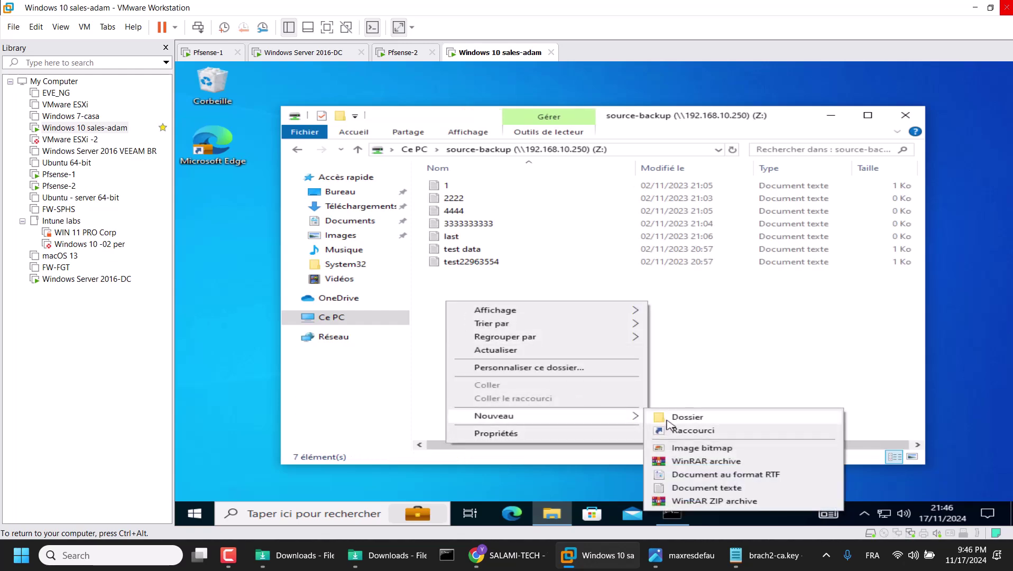
pyautogui.click(671, 417)
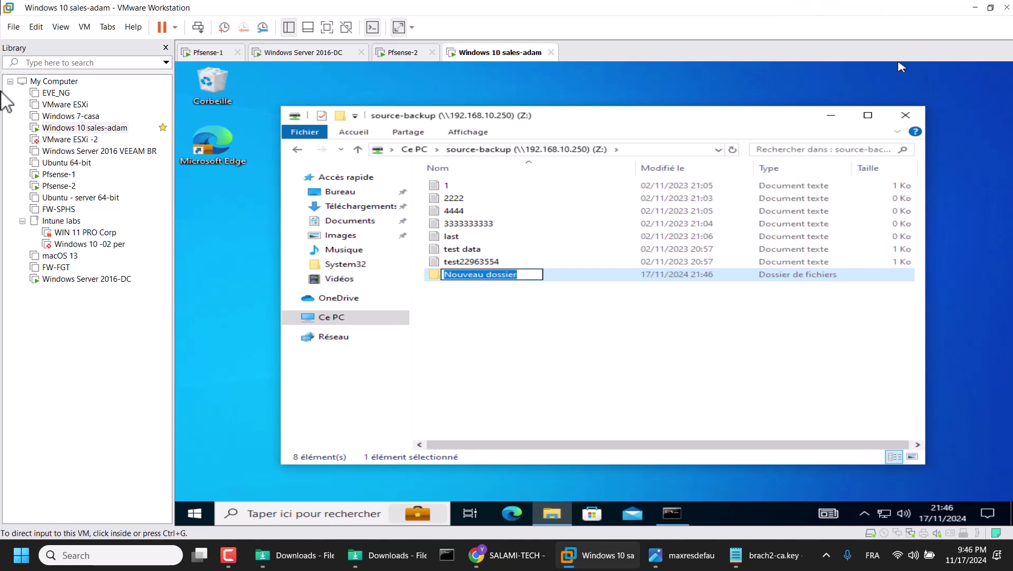
pyautogui.press('Return')
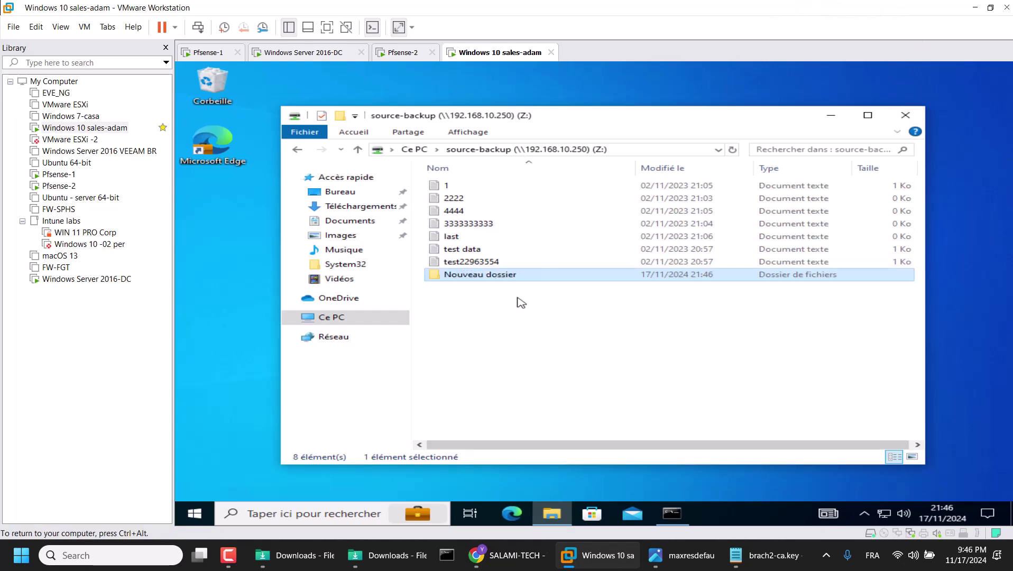
# Append "F" to the last line of the shared "test data" text file, save and close it, and minimize the file window.
pyautogui.doubleClick(516, 249)
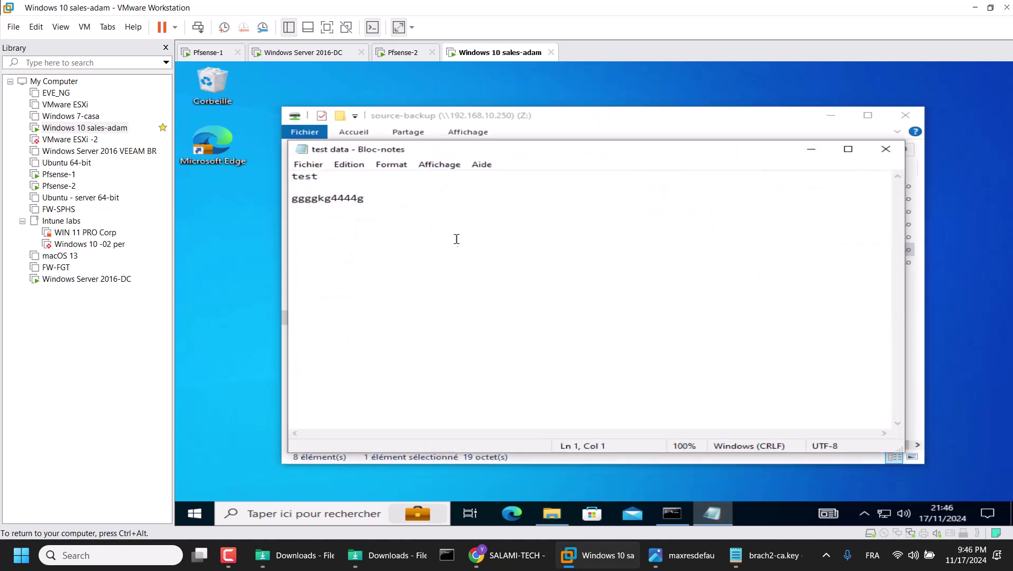
pyautogui.write('F')
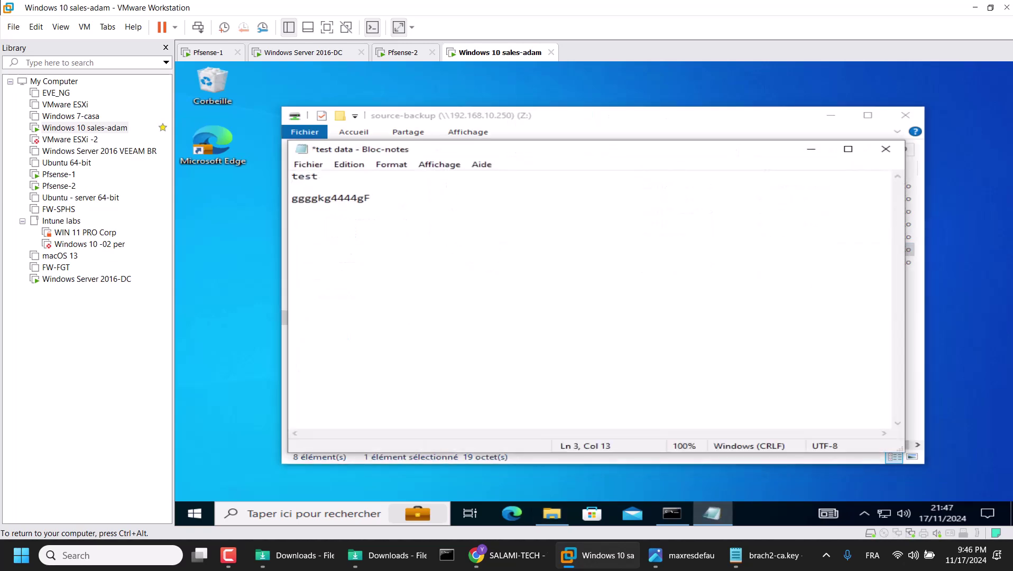
pyautogui.hotkey('ctrl', 's')
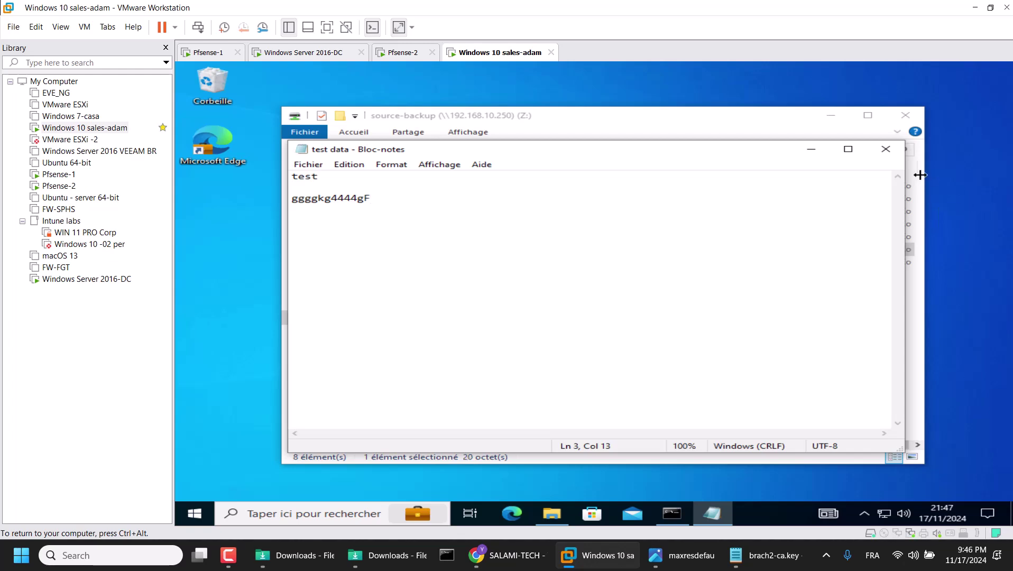
pyautogui.click(885, 148)
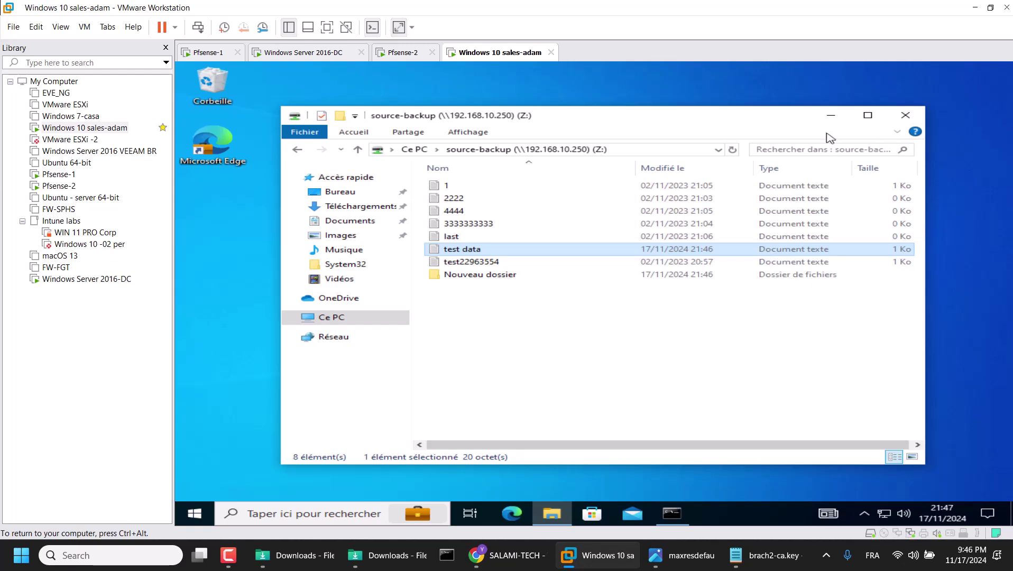
pyautogui.click(830, 114)
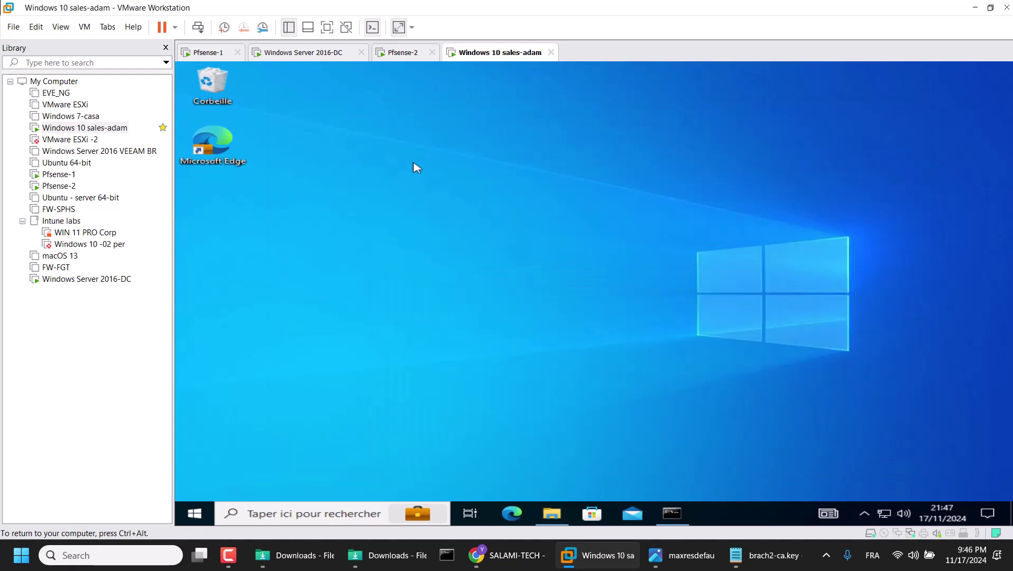